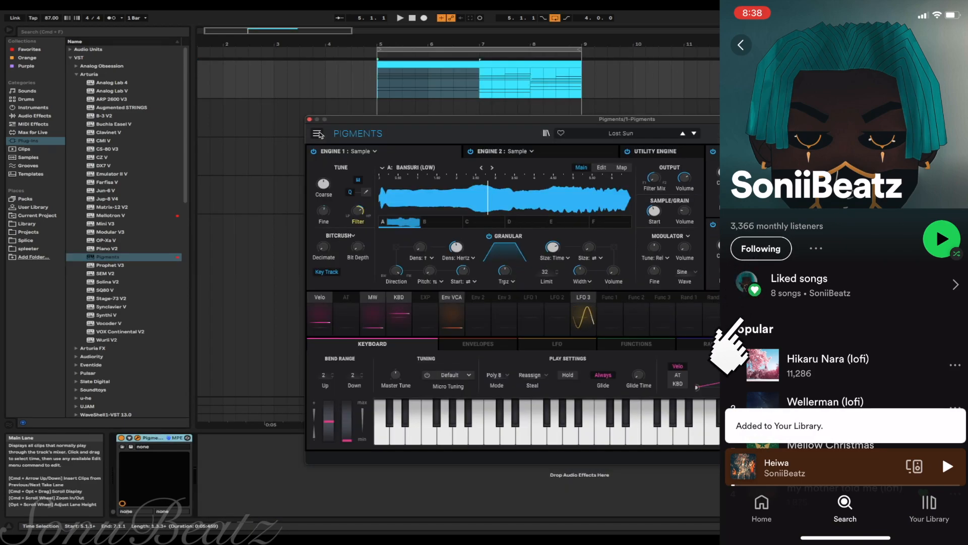
# Step: Start a new preset in the synth and audition the looped clip with it
pyautogui.click(318, 134)
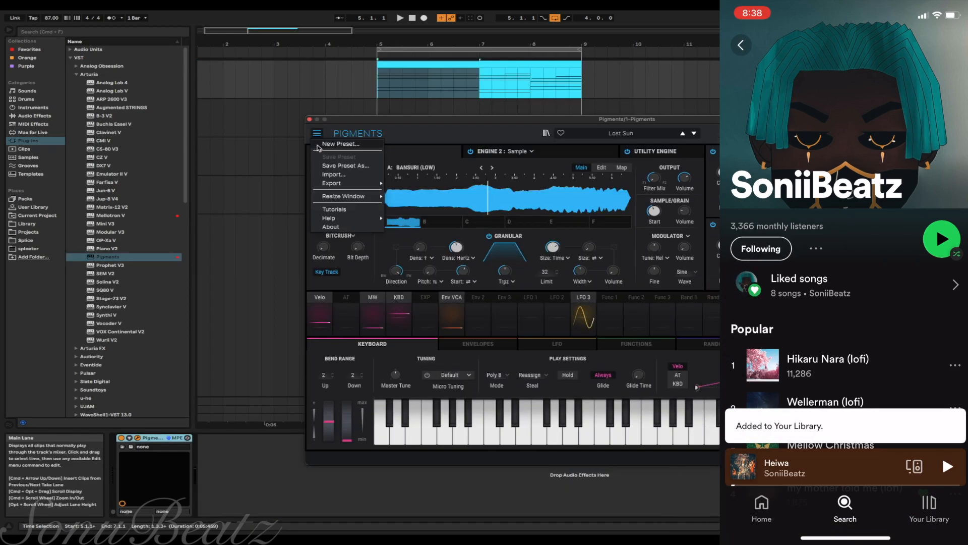
pyautogui.click(319, 147)
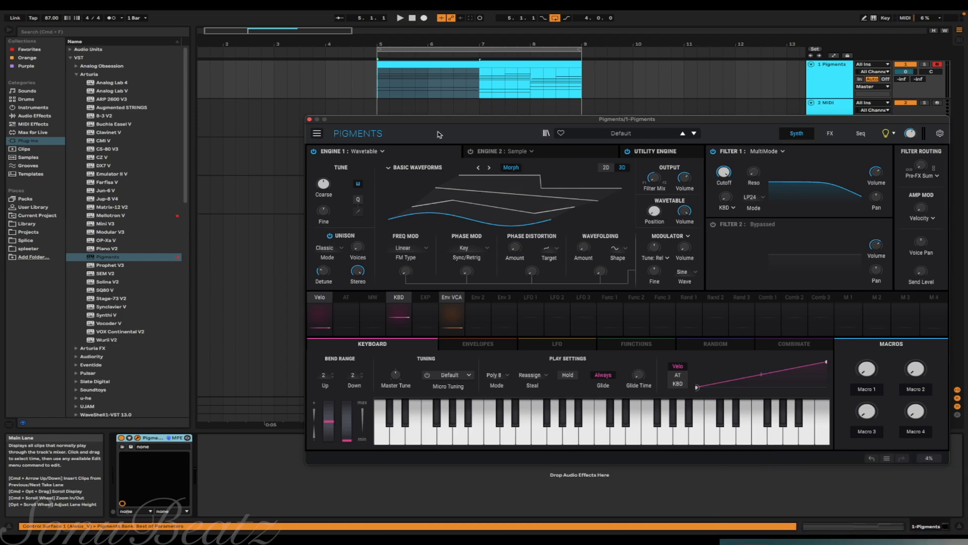
pyautogui.press('space')
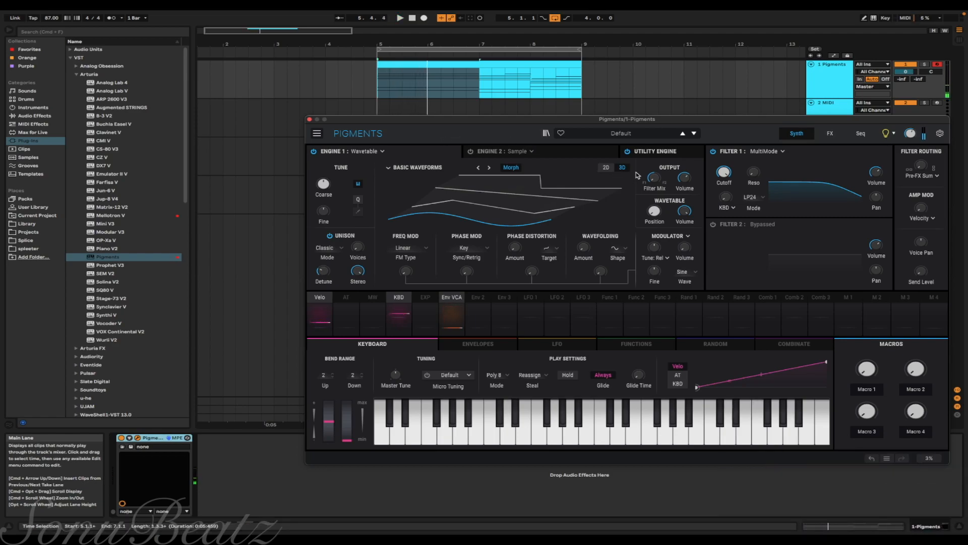
# Step: Choose Wavetable as the Engine 1 type and play the looped clip
pyautogui.click(379, 152)
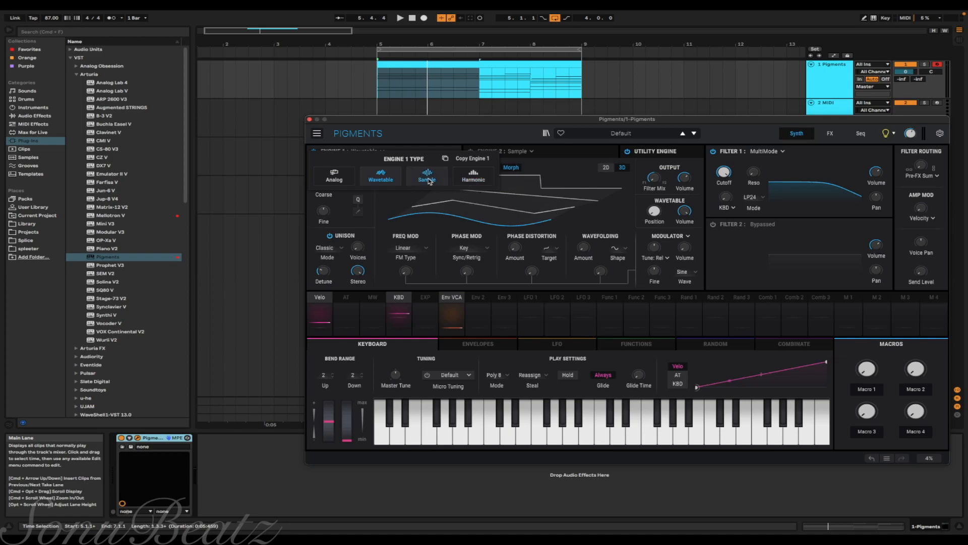
pyautogui.click(374, 178)
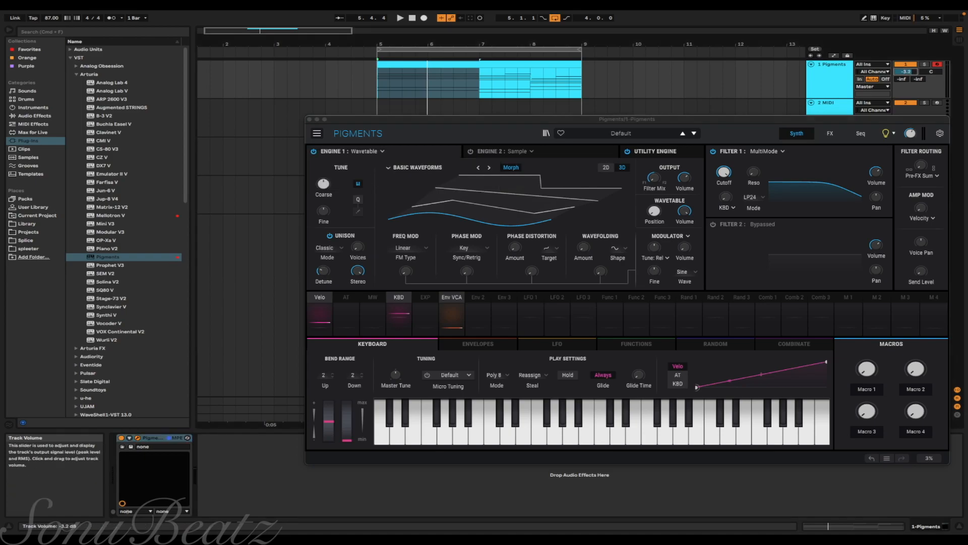
pyautogui.press('space')
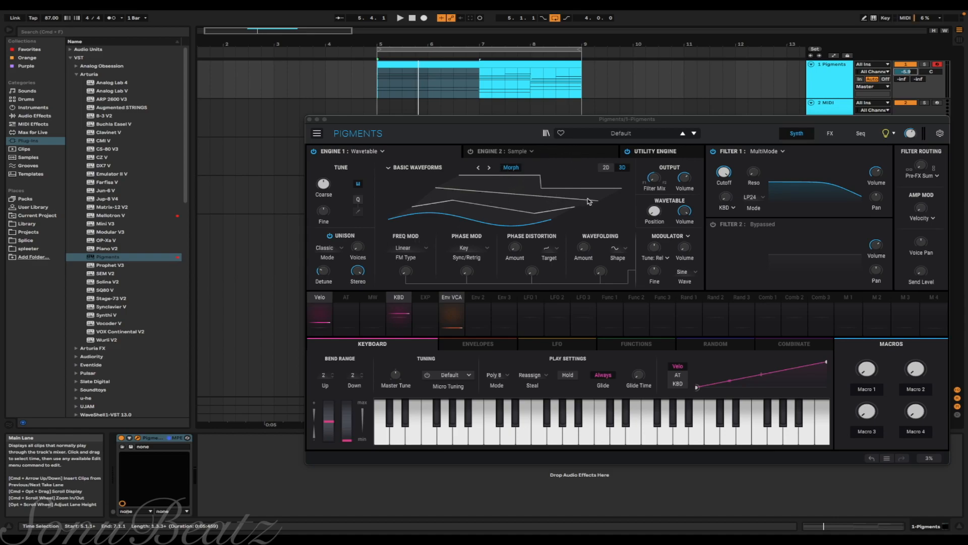
# Step: Modulate Engine 1's wavetable Position with LFO 1 at an amount of about 0.34 and show the LFO settings
pyautogui.click(655, 212)
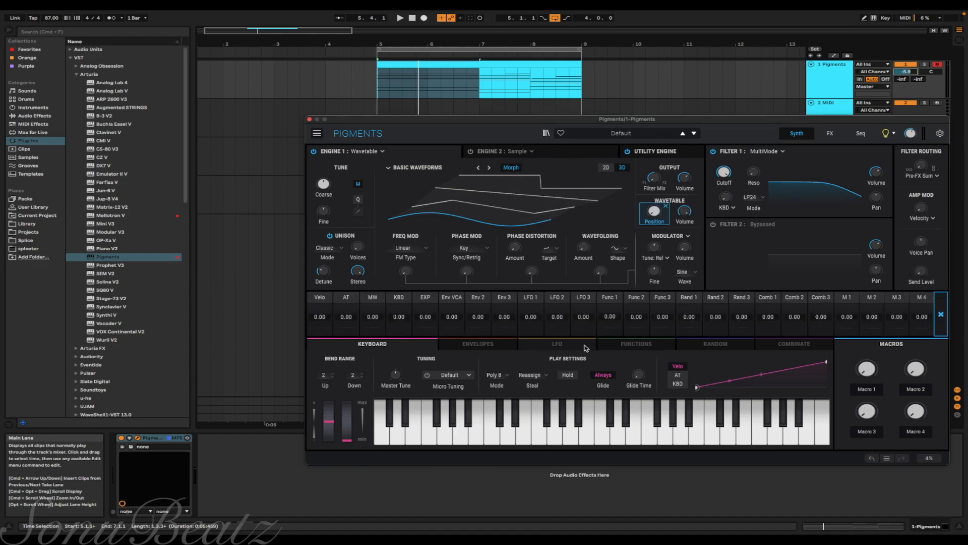
pyautogui.moveTo(531, 319); pyautogui.dragTo(532, 294)
pyautogui.click(531, 297)
# Step: Raise LFO 1's rate slightly while the clip plays
pyautogui.moveTo(412, 409)
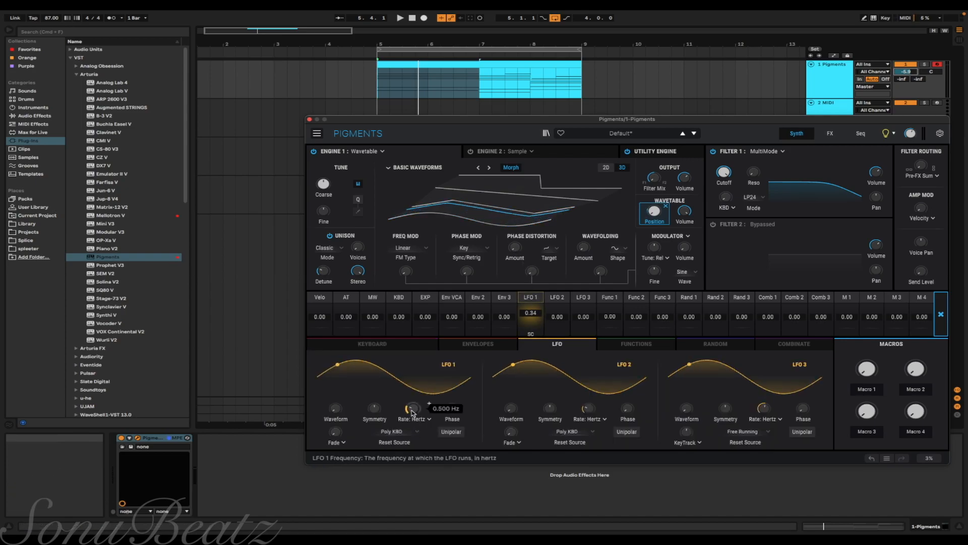
pyautogui.press('space')
pyautogui.moveTo(413, 408)
pyautogui.mouseDown()
pyautogui.moveTo(412, 363)
pyautogui.moveTo(412, 403)
pyautogui.mouseUp()
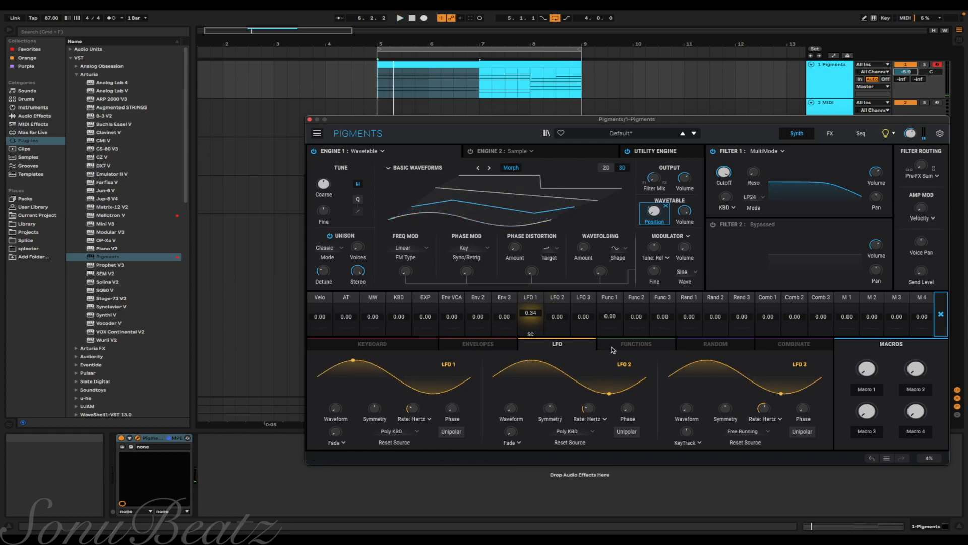
# Step: Bend Function 1's straight ramp into a curve that rises slowly at first, and set its play mode to One
pyautogui.click(639, 345)
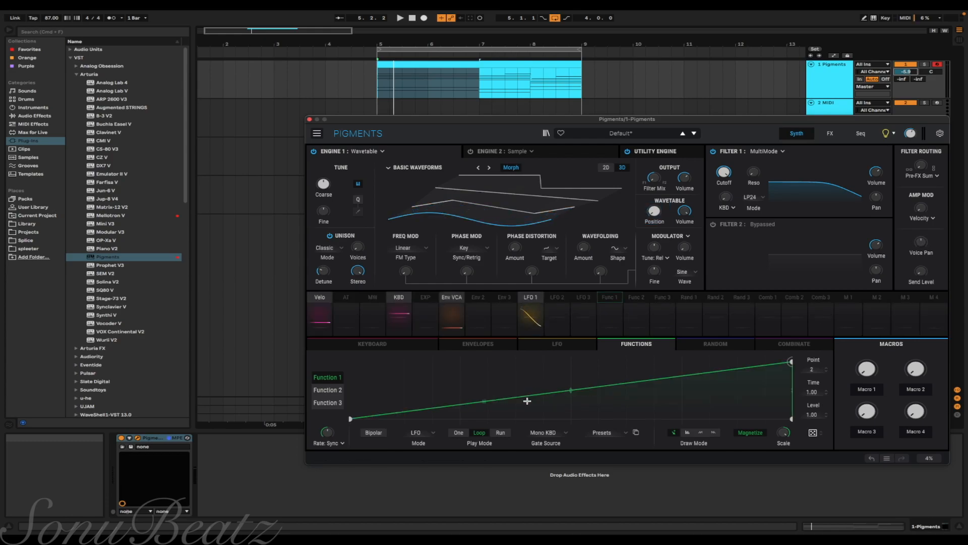
pyautogui.moveTo(571, 391); pyautogui.dragTo(488, 421)
pyautogui.click(460, 432)
pyautogui.click(341, 443)
pyautogui.click(380, 432)
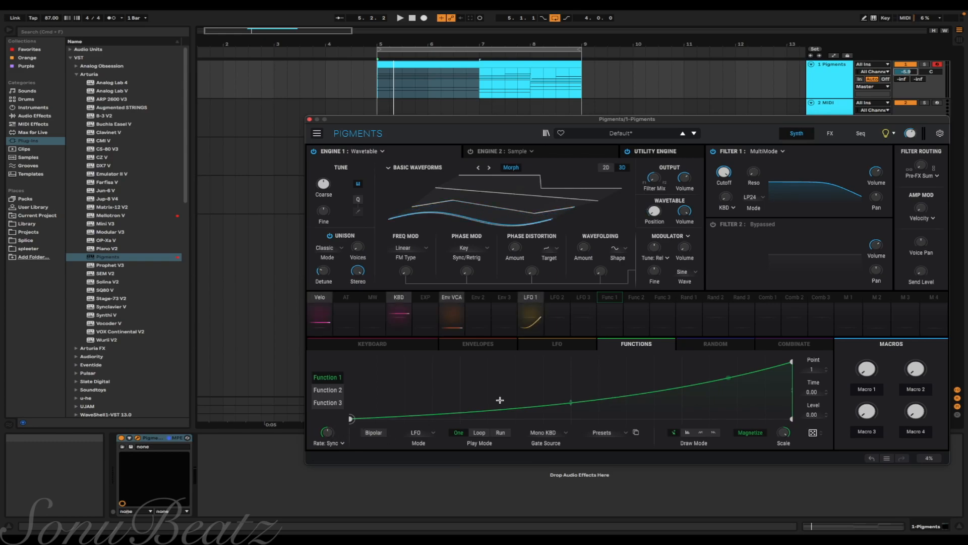
# Step: Modulate LFO 1's rate with Function 1 at an amount of about 0.15 during playback
pyautogui.click(529, 320)
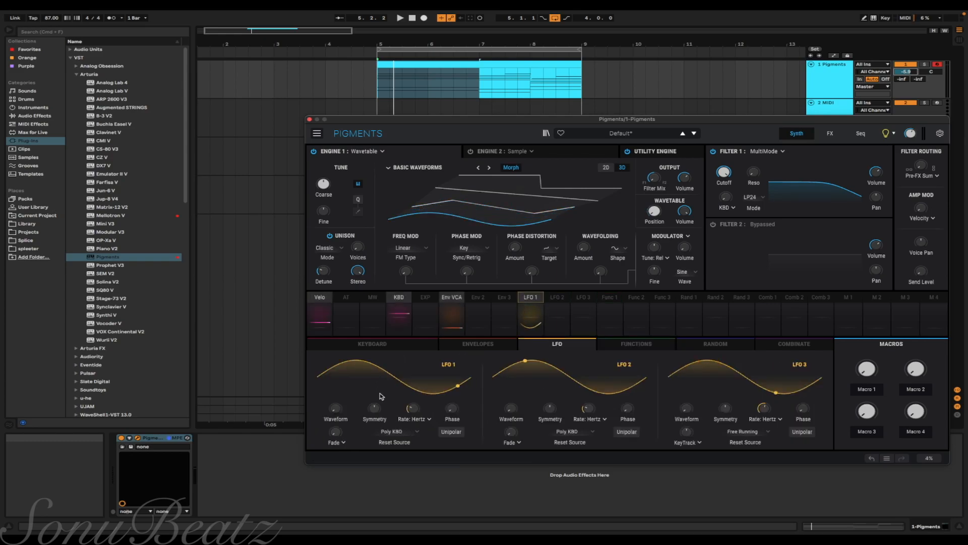
pyautogui.click(431, 407)
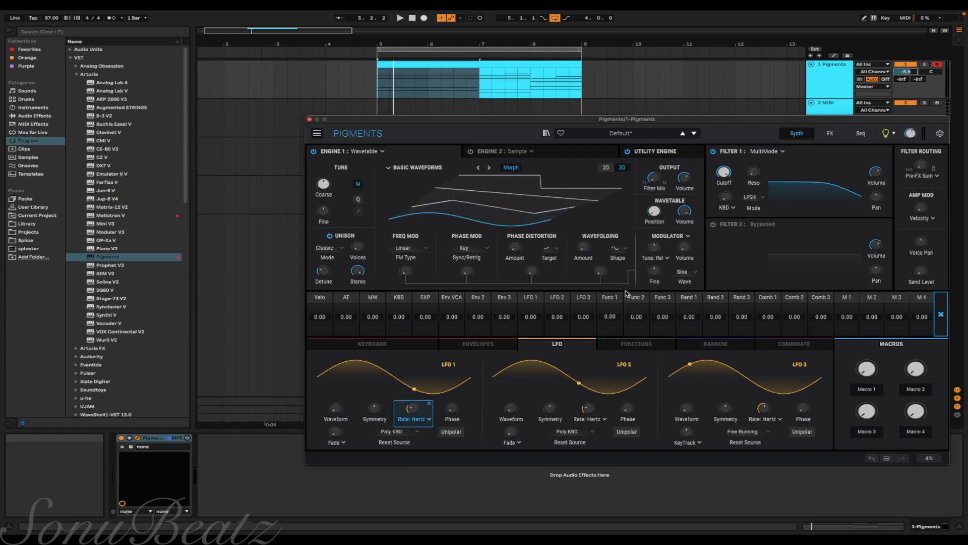
pyautogui.moveTo(610, 315); pyautogui.dragTo(611, 312)
pyautogui.press('space')
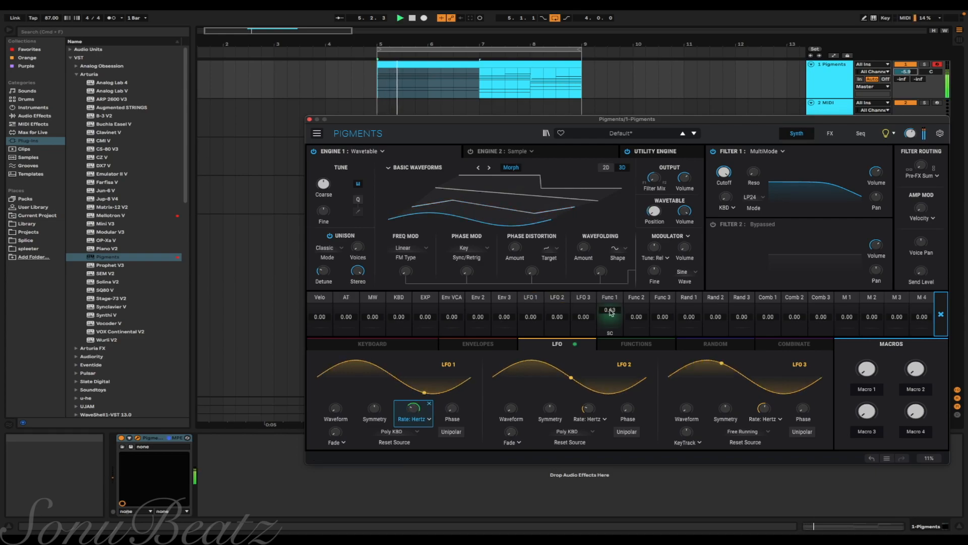
pyautogui.moveTo(610, 309); pyautogui.dragTo(610, 314)
# Step: Try Seq Clock, LFO 1 and Legato KBD as gate sources for Function 1 while the clip plays
pyautogui.click(626, 343)
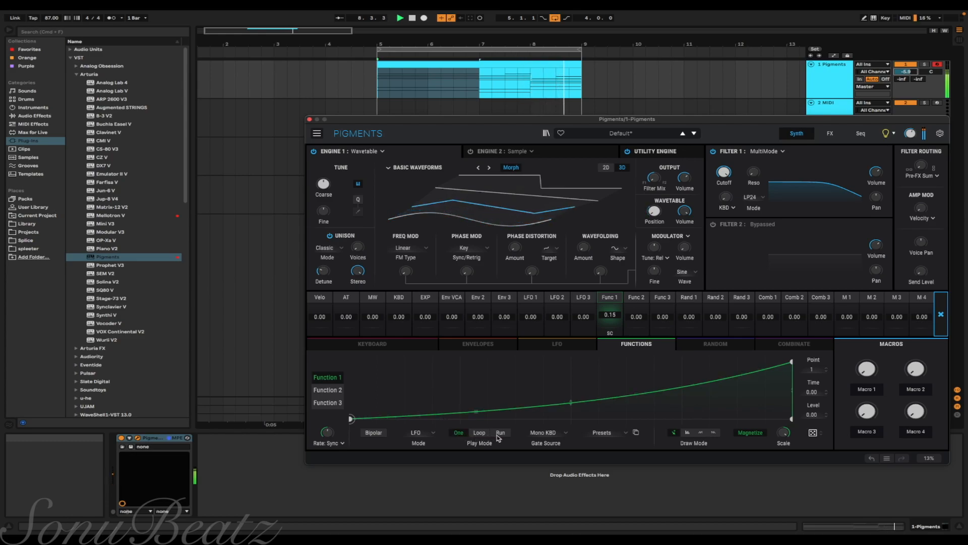
pyautogui.click(560, 434)
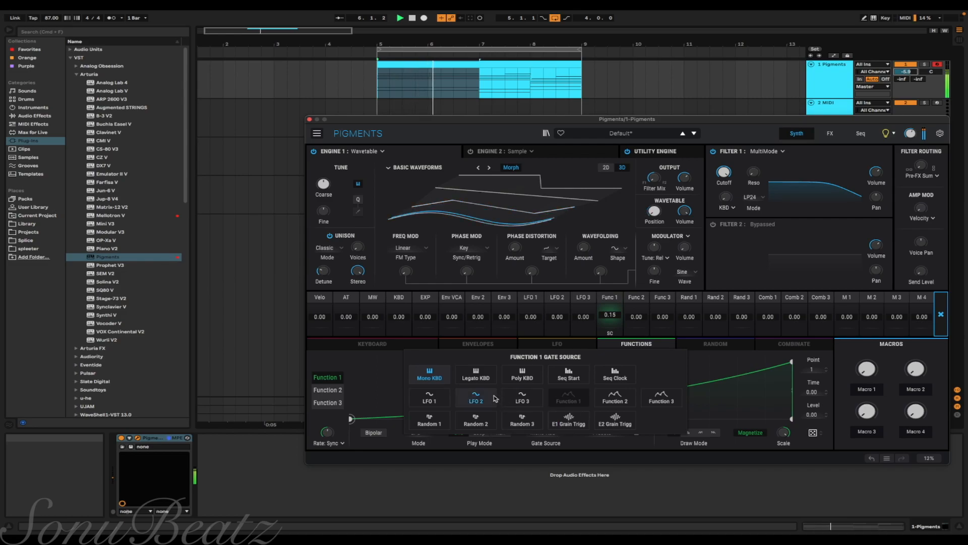
pyautogui.click(615, 374)
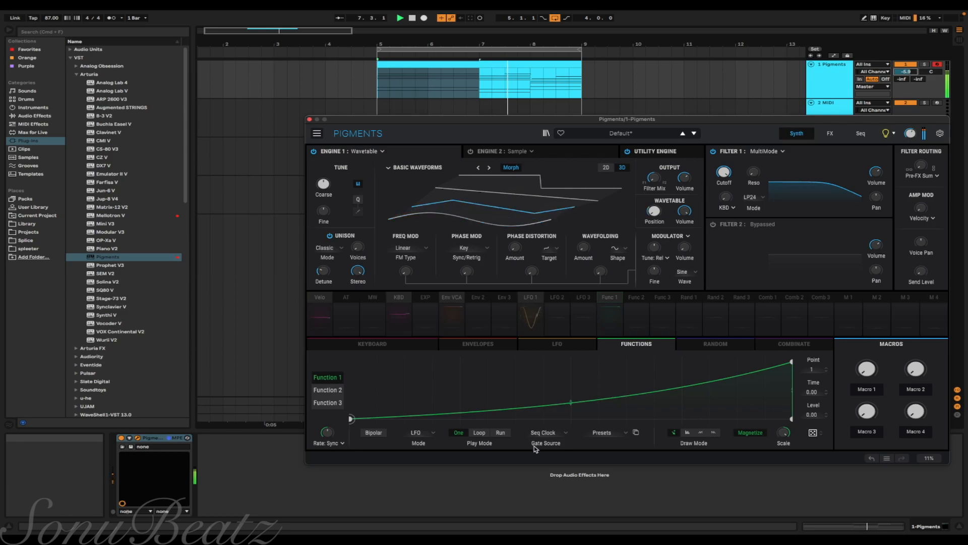
pyautogui.click(541, 437)
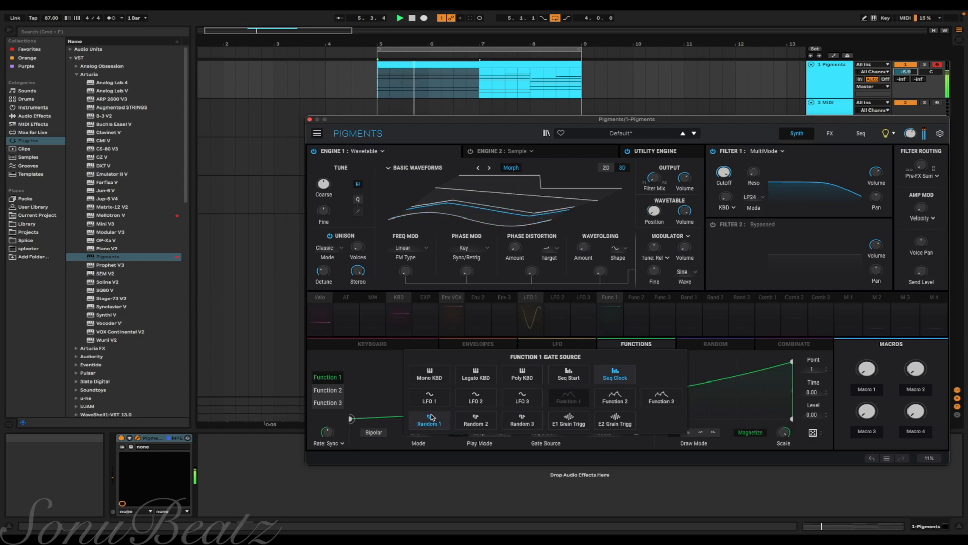
pyautogui.click(438, 399)
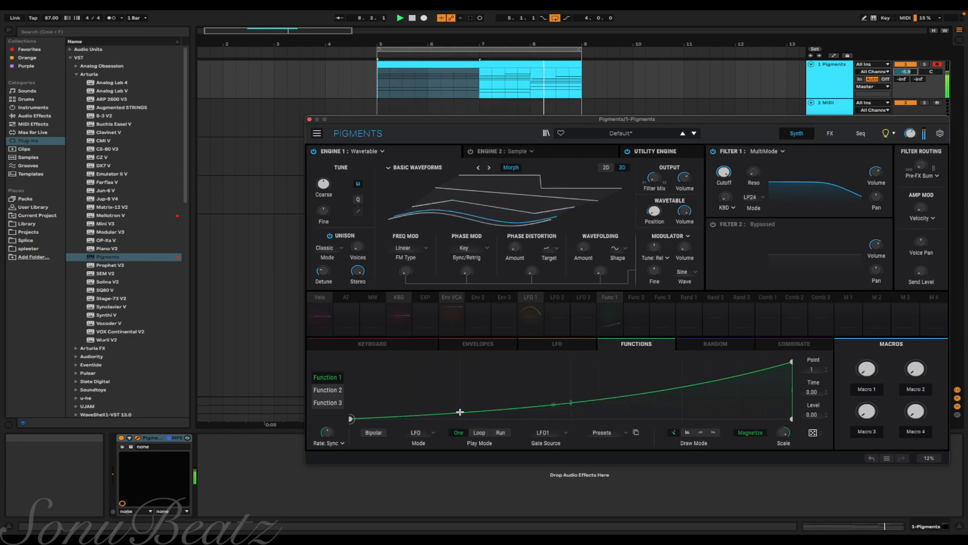
pyautogui.click(545, 434)
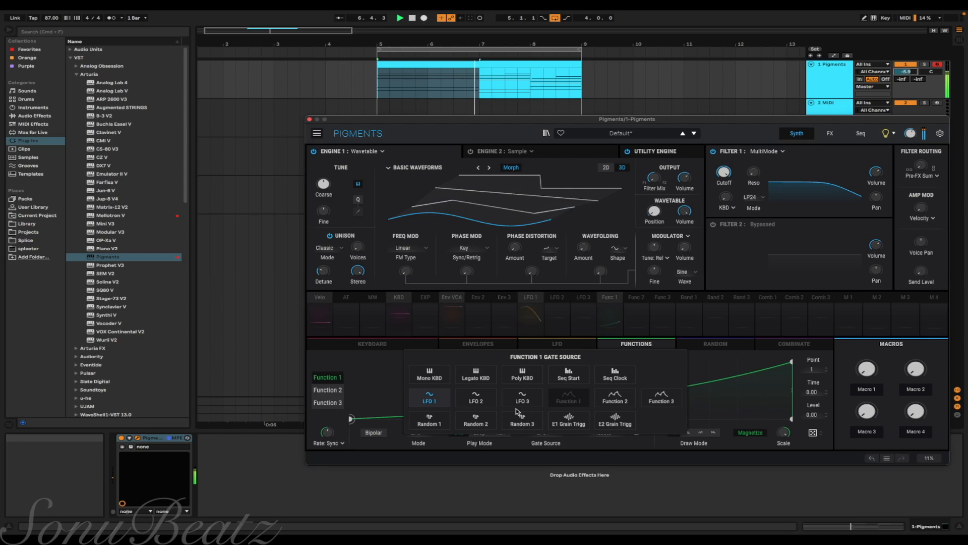
pyautogui.click(461, 375)
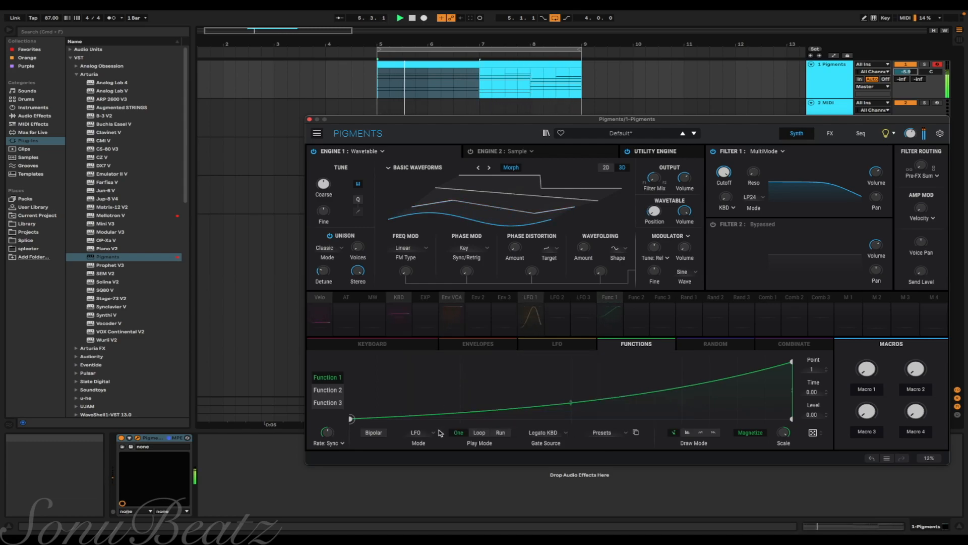
# Step: Set Function 1's gate source to Function 2
pyautogui.click(544, 432)
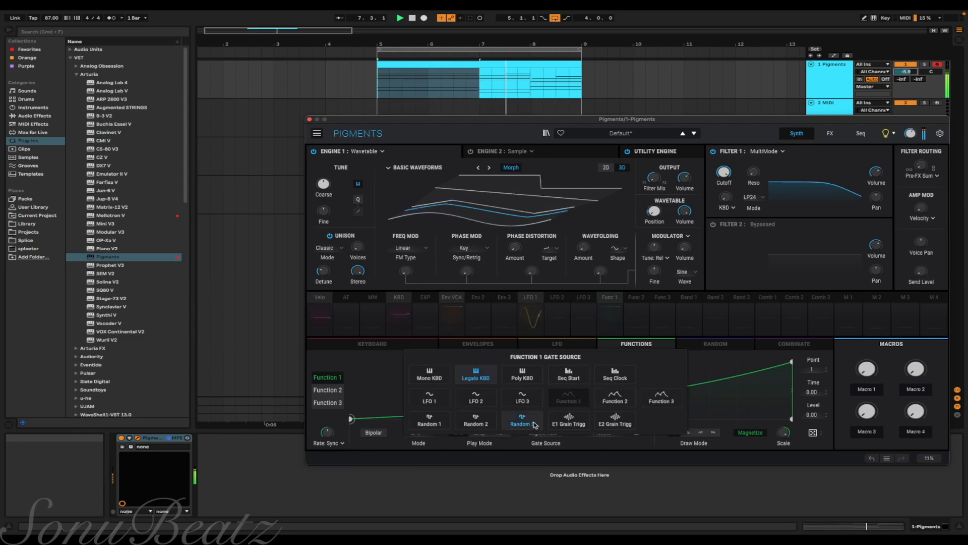
pyautogui.click(615, 397)
# Step: Reshape Env 2 with a longer decay, a raised sustain and a longer release
pyautogui.click(455, 346)
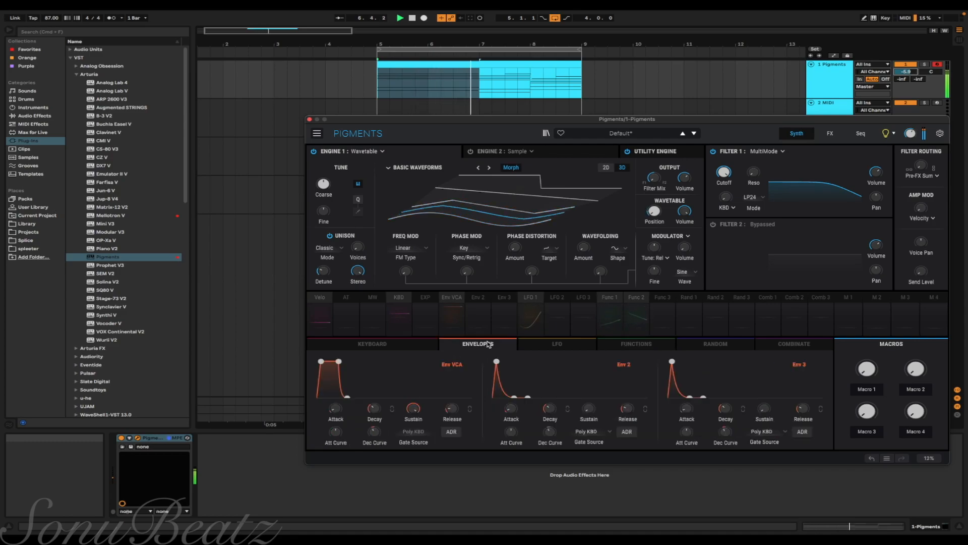
pyautogui.click(614, 345)
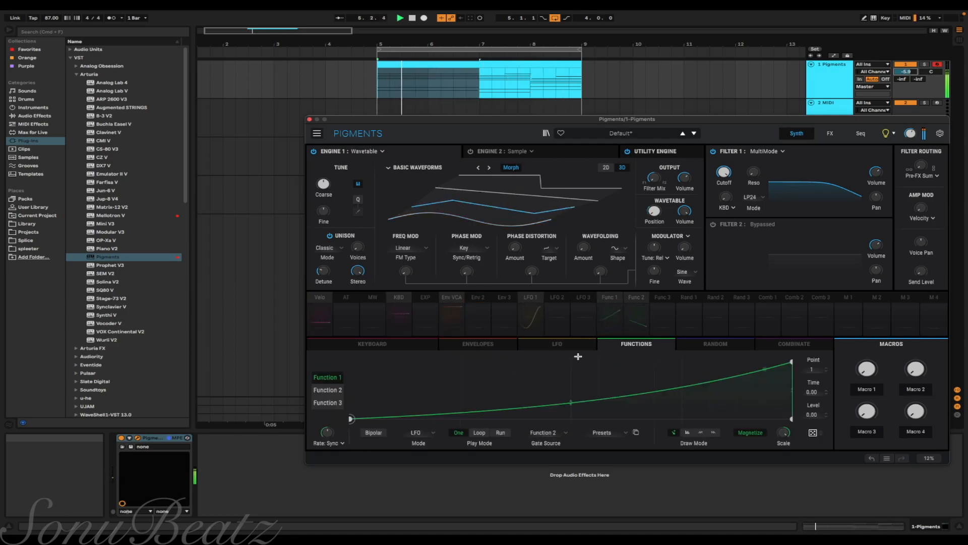
pyautogui.click(478, 344)
pyautogui.moveTo(533, 378); pyautogui.dragTo(616, 374)
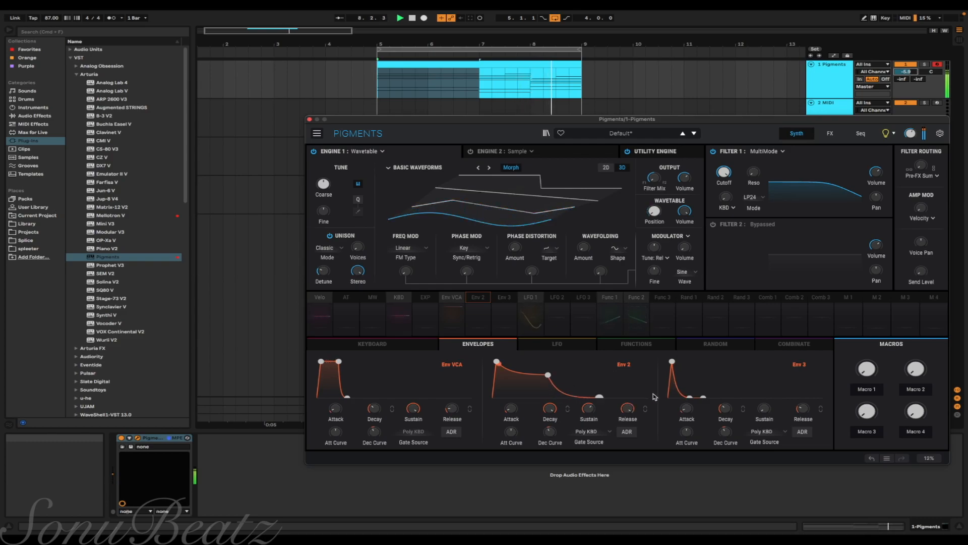
# Step: Compare the Env 2 shape with Function 1's curve and review Function 1's gate source options
pyautogui.click(620, 344)
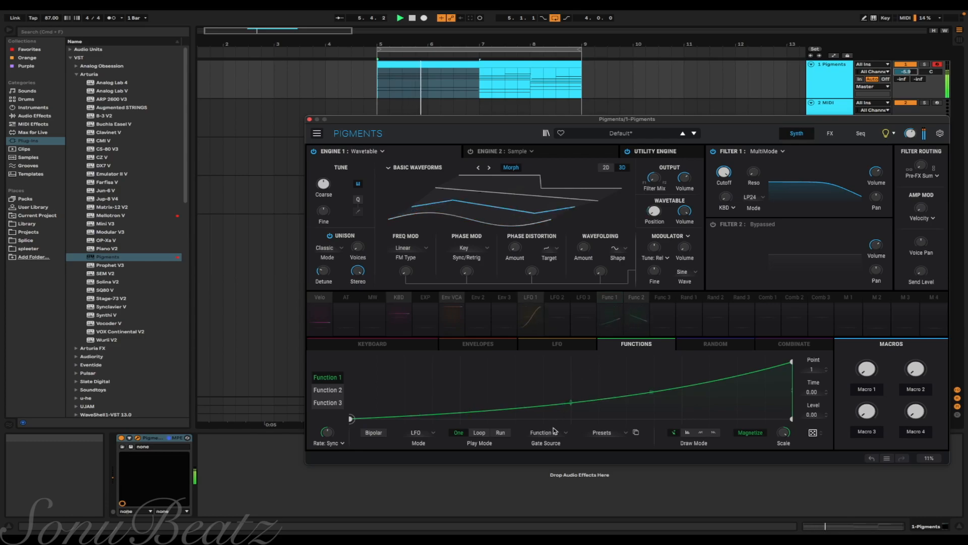
pyautogui.click(459, 347)
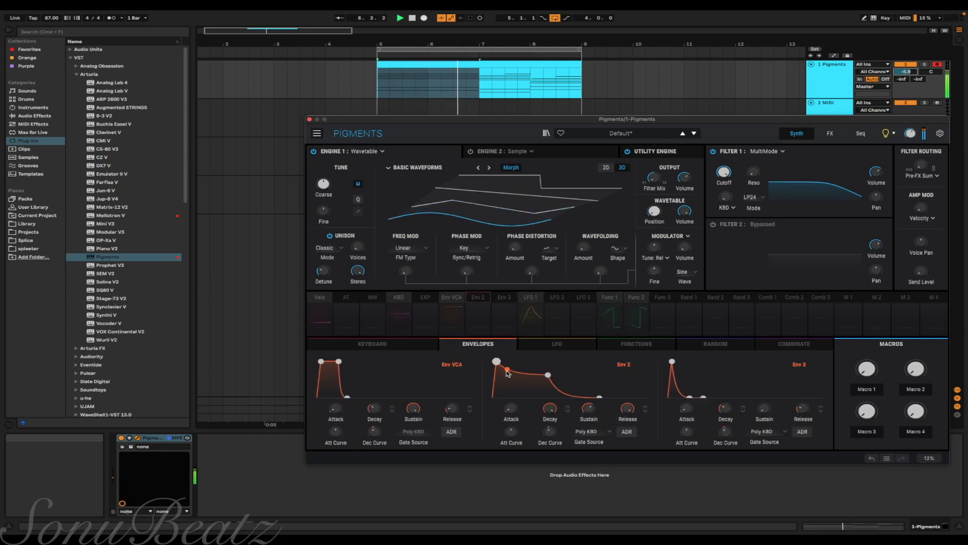
pyautogui.click(607, 343)
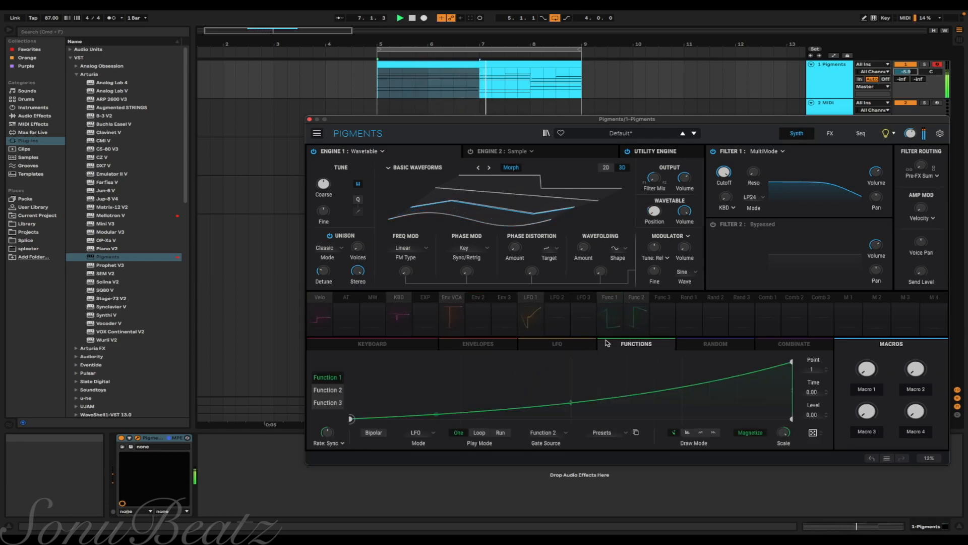
pyautogui.click(552, 434)
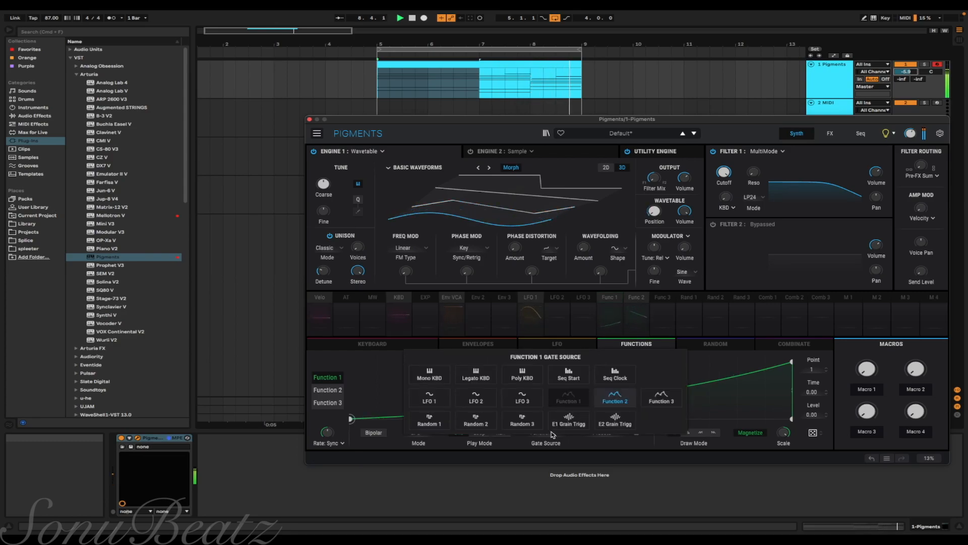
pyautogui.click(557, 441)
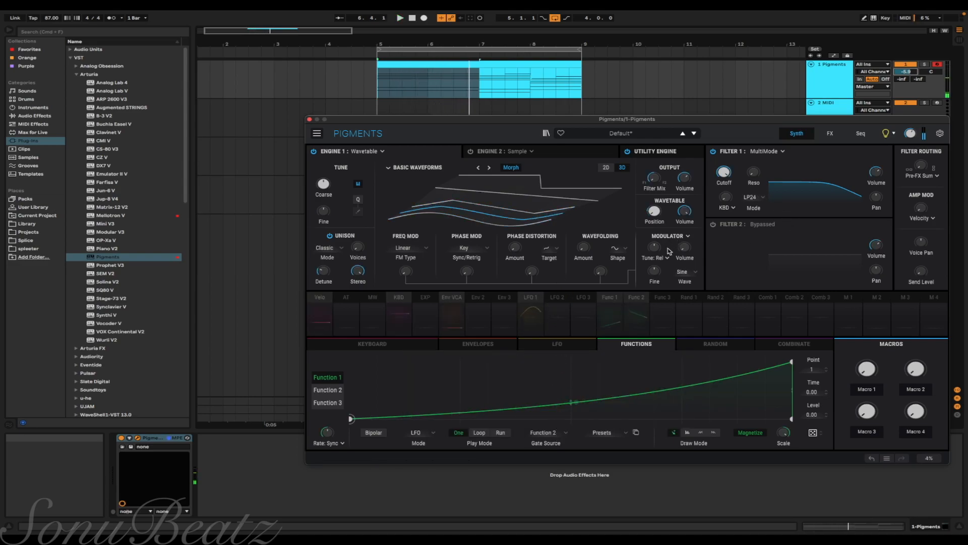
# Step: Keep Sine as Engine 1's modulator wave and set the modulator volume to about -27.6 dB during playback
pyautogui.moveTo(682, 252)
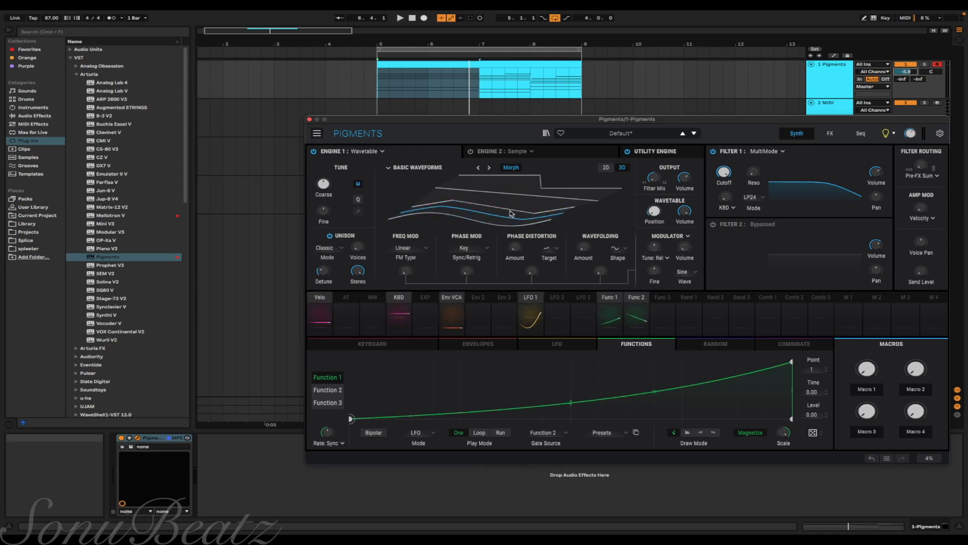
pyautogui.click(686, 271)
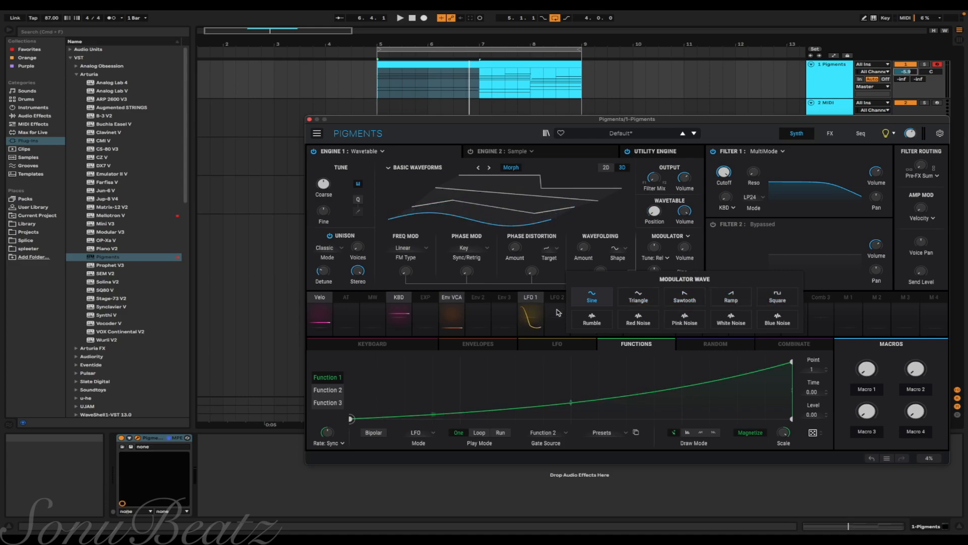
pyautogui.click(592, 302)
pyautogui.press('space')
pyautogui.moveTo(684, 246)
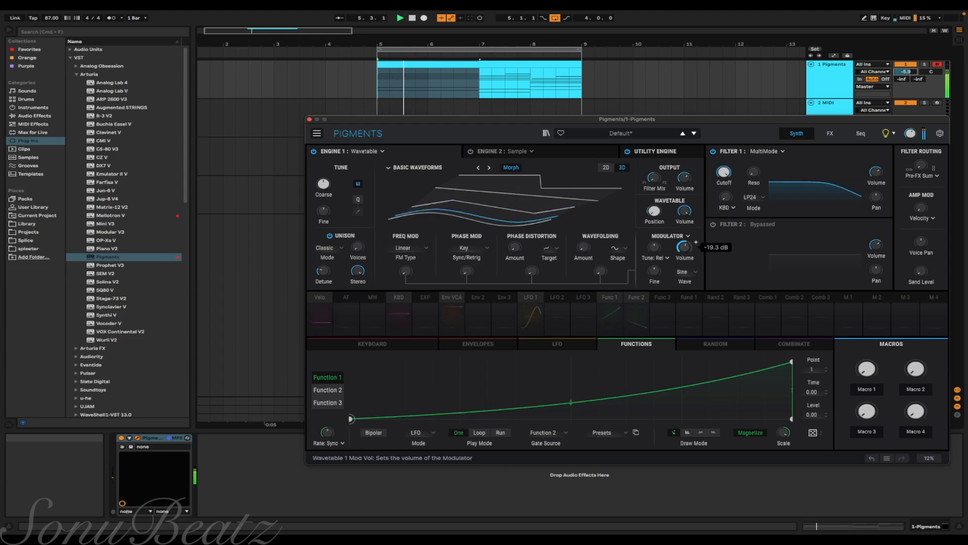
pyautogui.moveTo(684, 247); pyautogui.dragTo(684, 254)
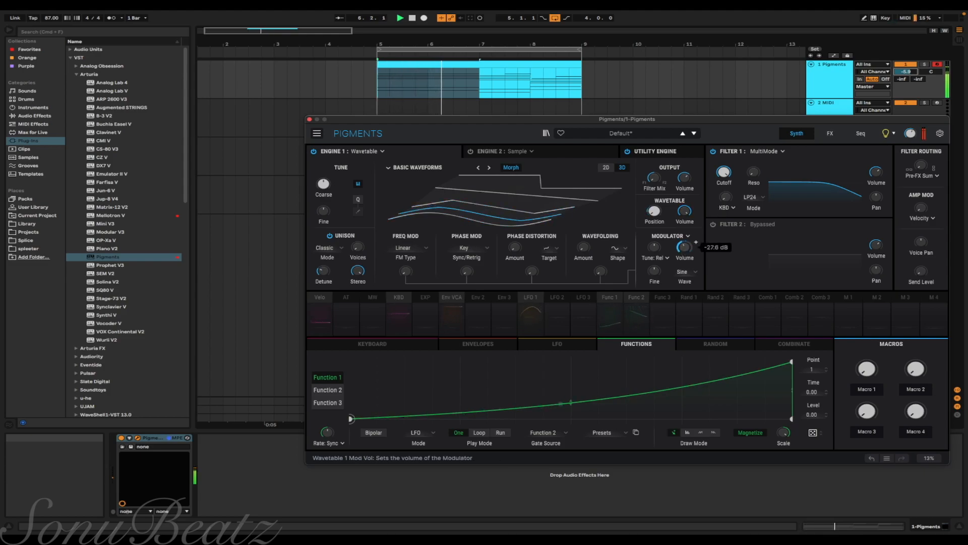
# Step: Modulate the Engine 1 modulator's Fine tuning with LFO 2 at an amount of about 0.12
pyautogui.click(665, 267)
pyautogui.moveTo(554, 316); pyautogui.dragTo(554, 312)
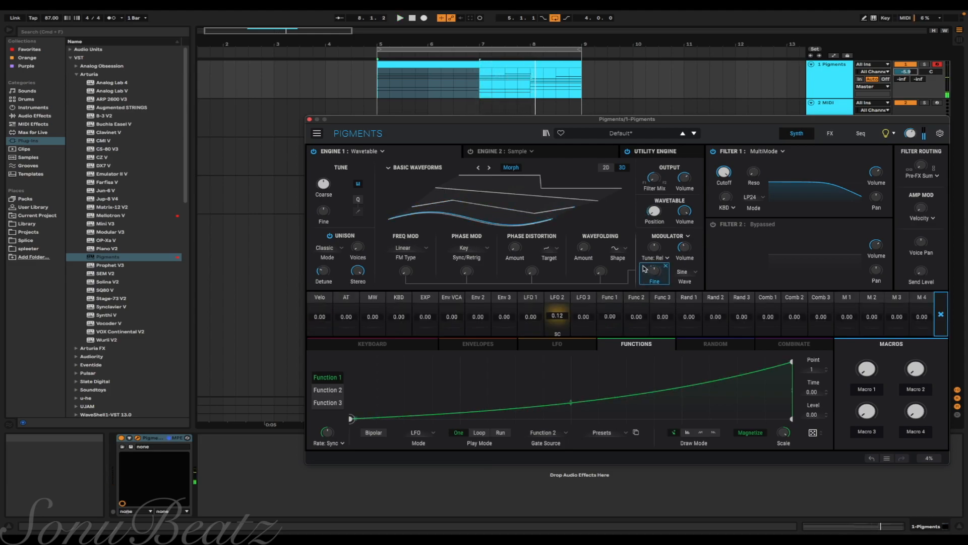
# Step: Set LFO 2's reset source to Free Running
pyautogui.click(557, 344)
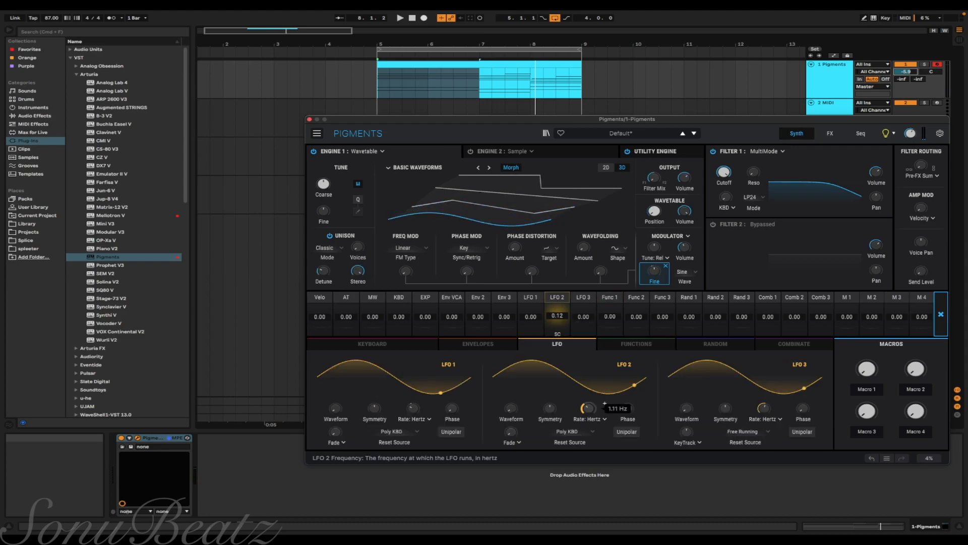
pyautogui.click(570, 431)
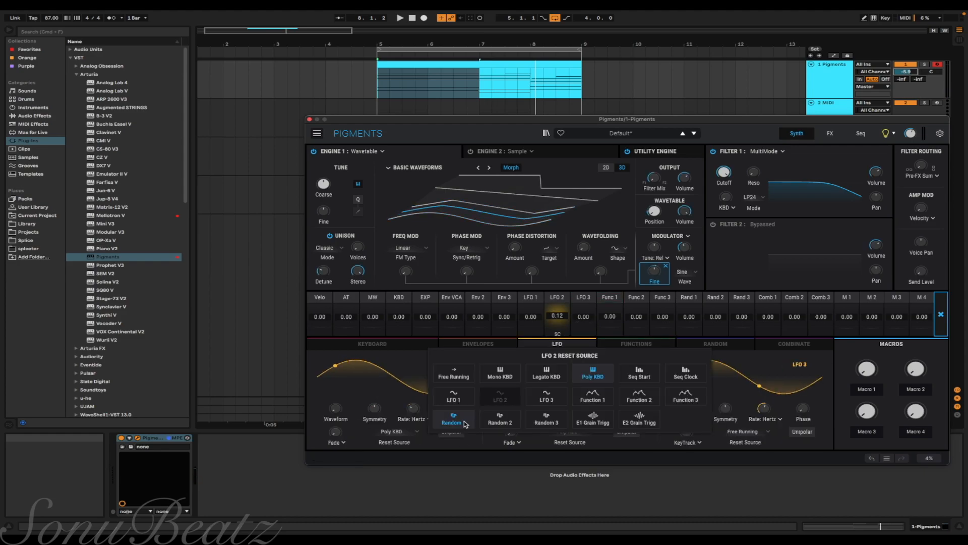
pyautogui.click(545, 348)
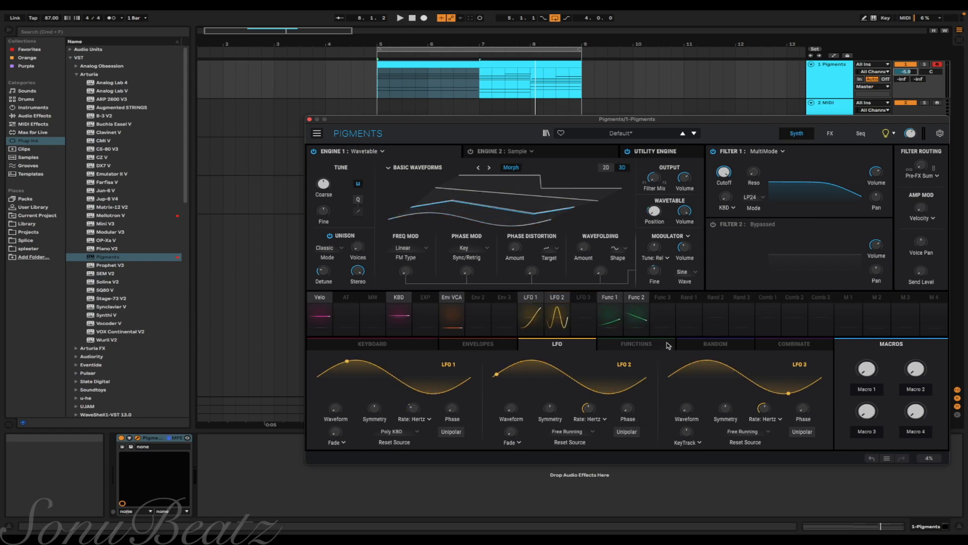
# Step: During playback, raise Engine 1's modulator volume slightly and set LFO 2's modulation of the modulator's Fine tuning to 0.07
pyautogui.press('space')
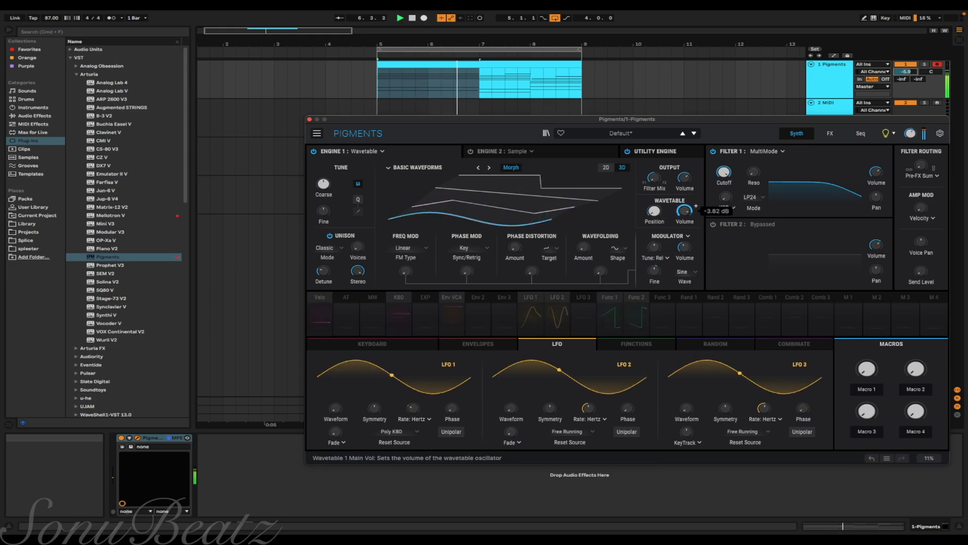
pyautogui.moveTo(684, 247); pyautogui.dragTo(685, 241)
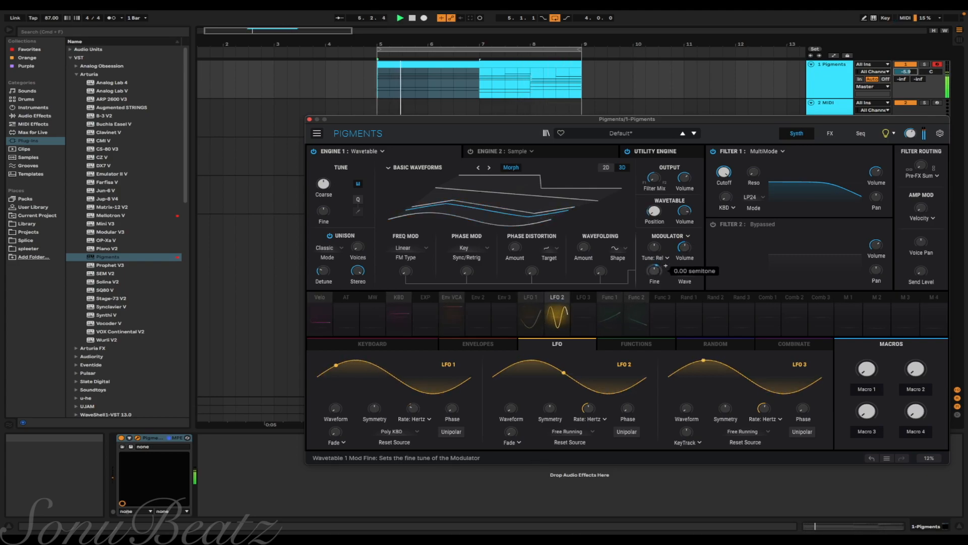
pyautogui.click(666, 267)
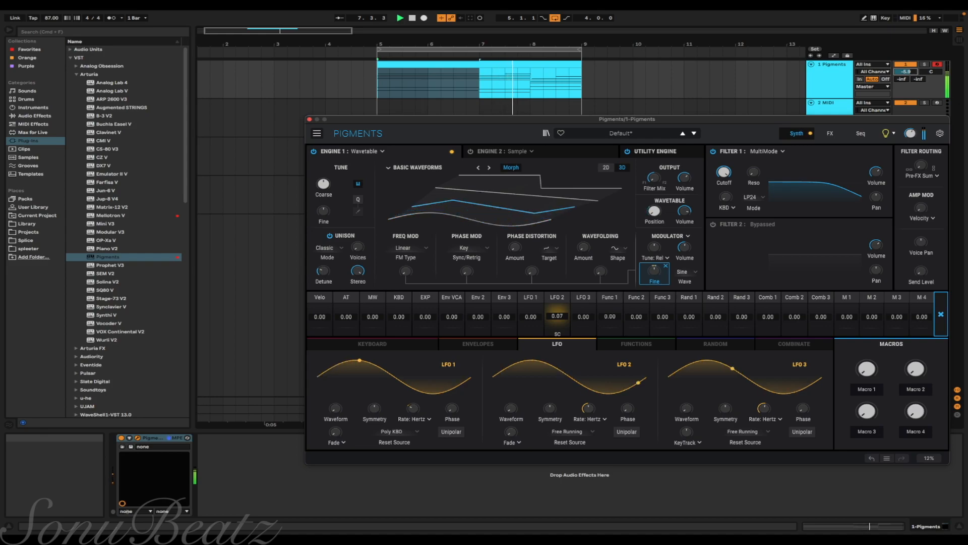
pyautogui.click(698, 263)
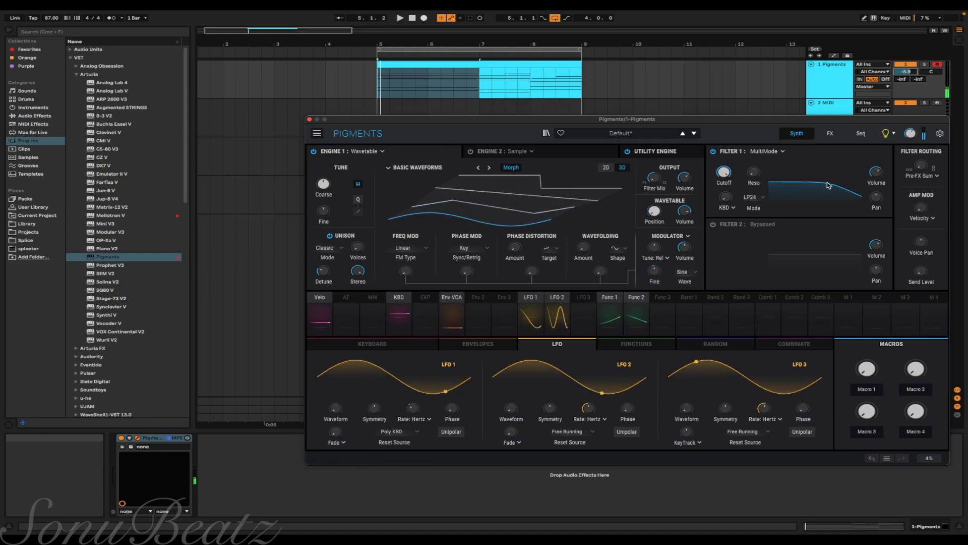
# Step: Lower Filter 1's cutoff during playback and modulate it with Function 2 at an amount of about 0.41
pyautogui.moveTo(728, 170)
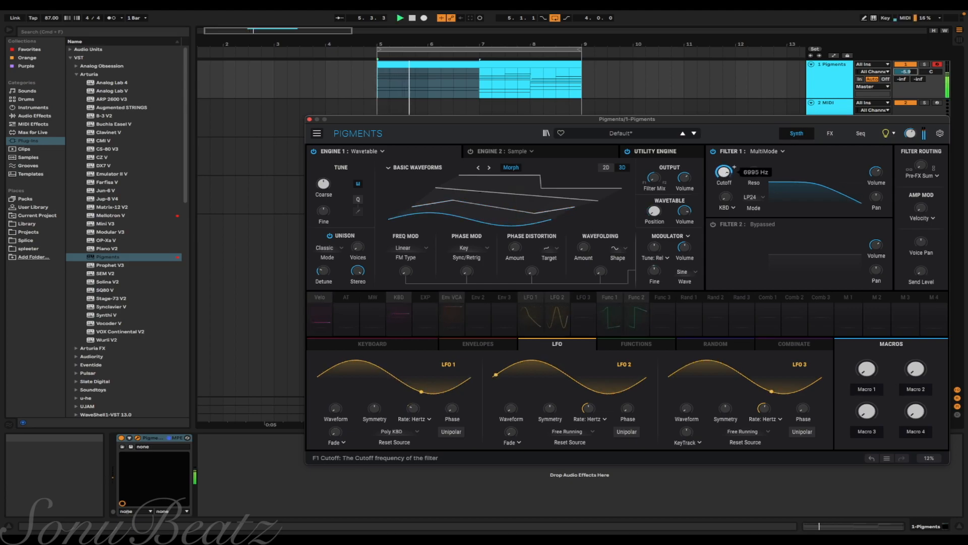
pyautogui.moveTo(724, 172); pyautogui.dragTo(724, 212)
pyautogui.click(735, 167)
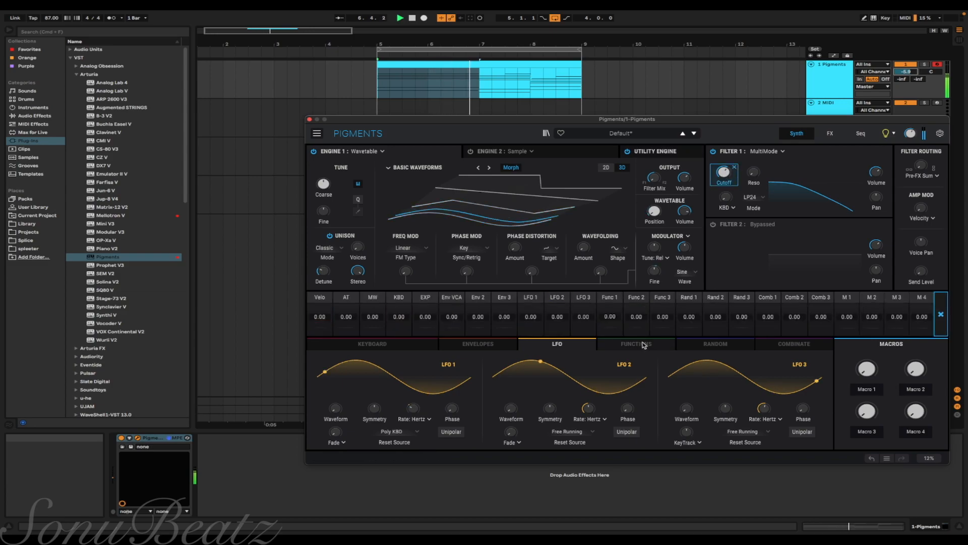
pyautogui.click(637, 344)
pyautogui.click(328, 390)
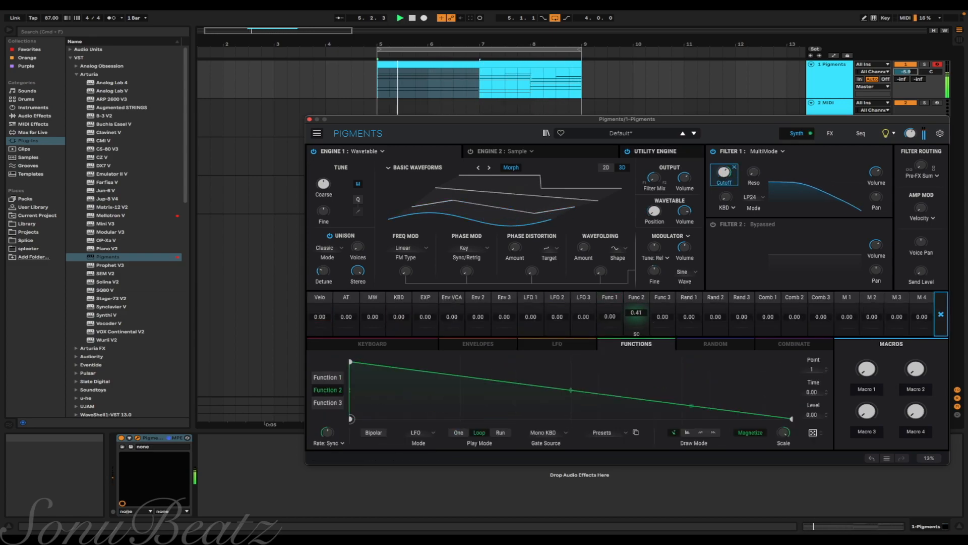
# Step: Try Function 2 as a rising ramp with play mode One, and return the curve to a falling ramp
pyautogui.moveTo(353, 366); pyautogui.dragTo(817, 313)
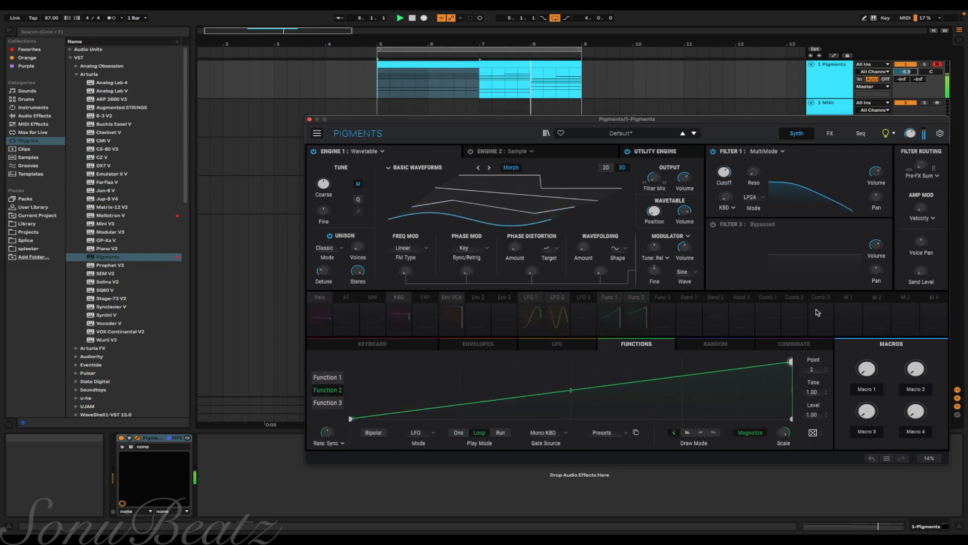
pyautogui.click(458, 433)
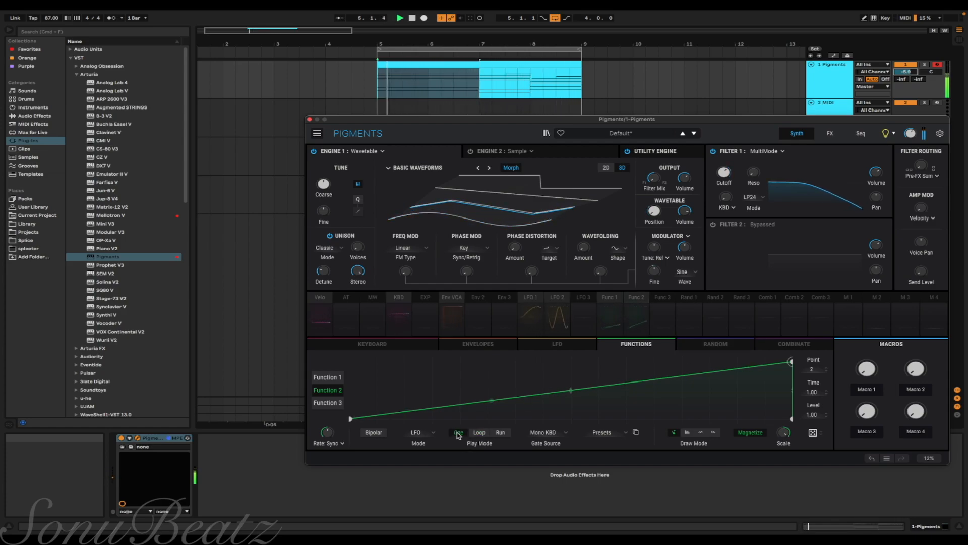
pyautogui.moveTo(790, 362); pyautogui.dragTo(333, 363)
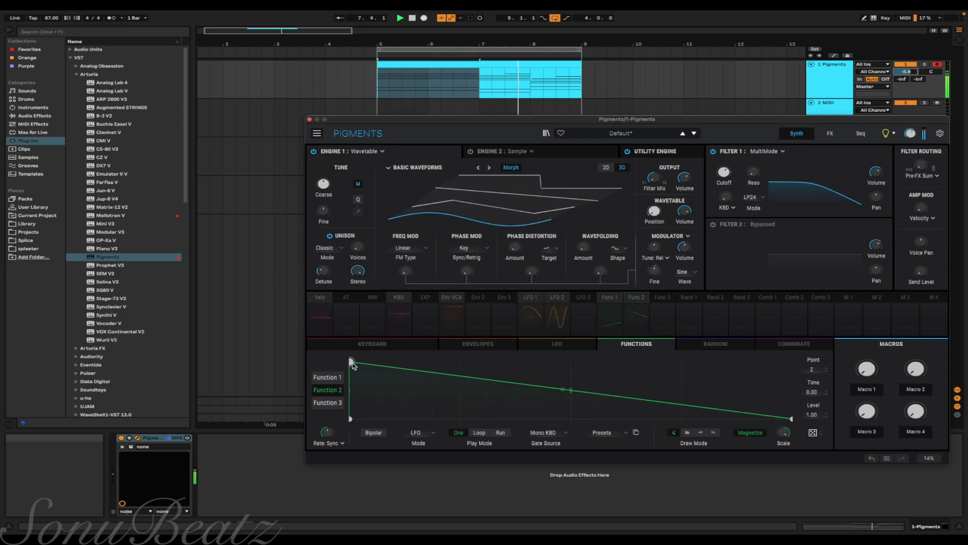
# Step: Reshape Function 2 into a zigzag with points at times 0.25, 0.50, 0.75 and 1.00 alternating between levels 0 and 1
pyautogui.moveTo(566, 391); pyautogui.dragTo(571, 418)
pyautogui.moveTo(681, 418); pyautogui.dragTo(680, 352)
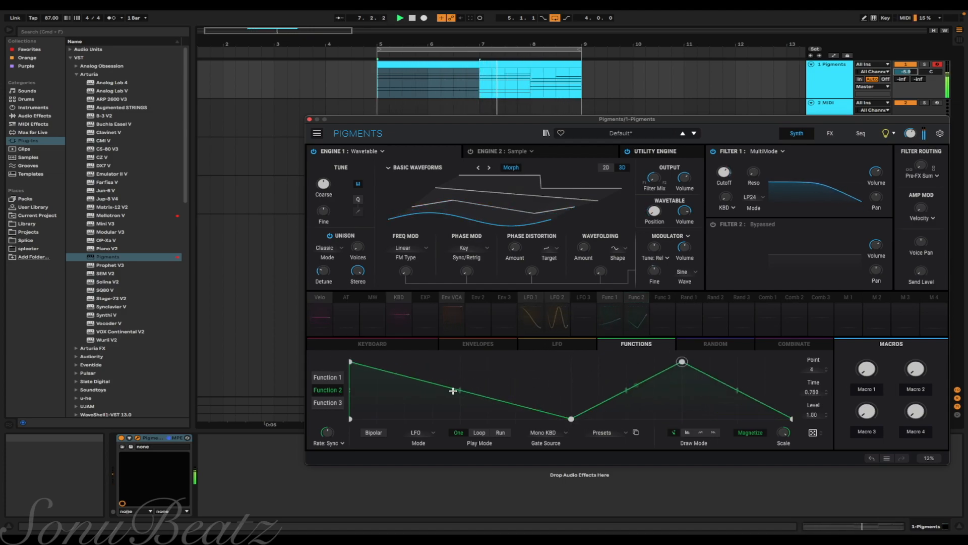
pyautogui.moveTo(453, 390); pyautogui.dragTo(460, 419)
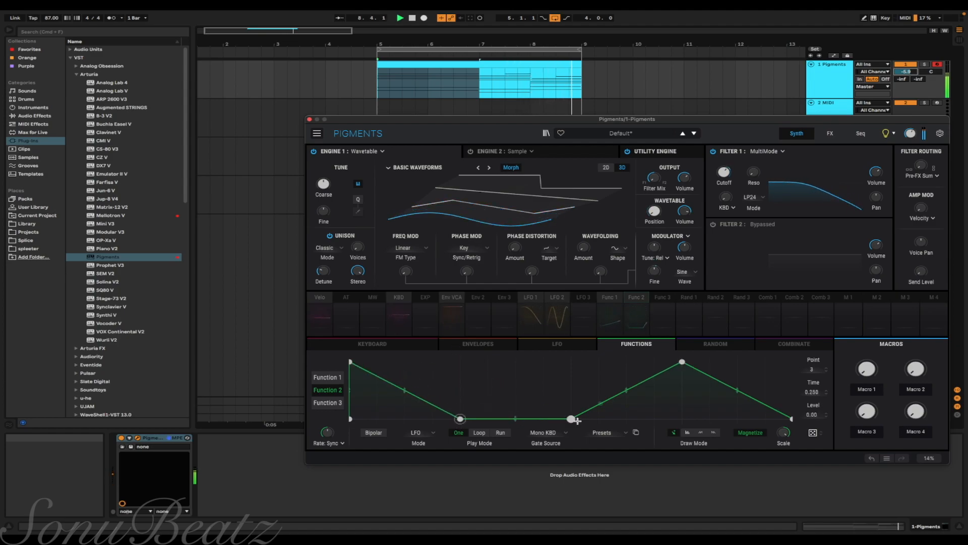
pyautogui.moveTo(577, 420); pyautogui.dragTo(577, 362)
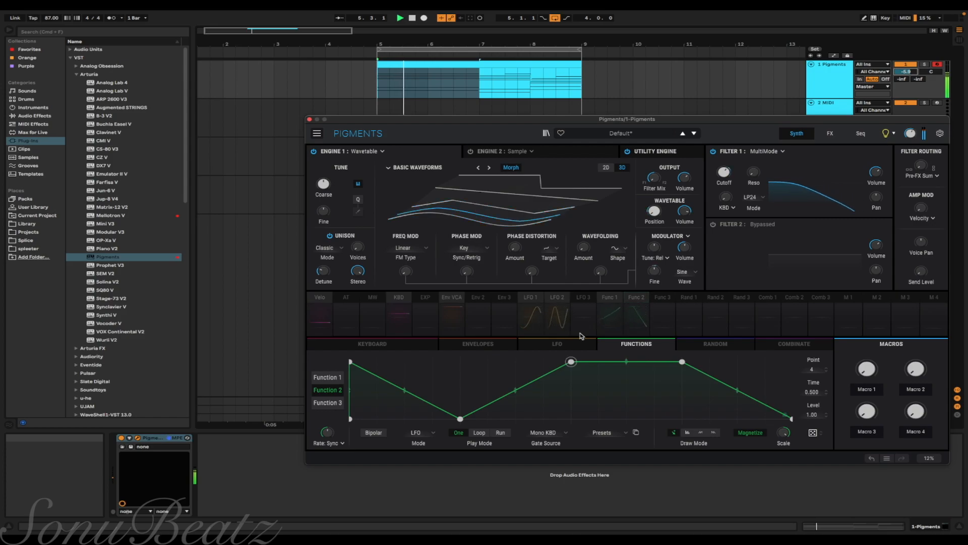
pyautogui.moveTo(682, 361); pyautogui.dragTo(685, 423)
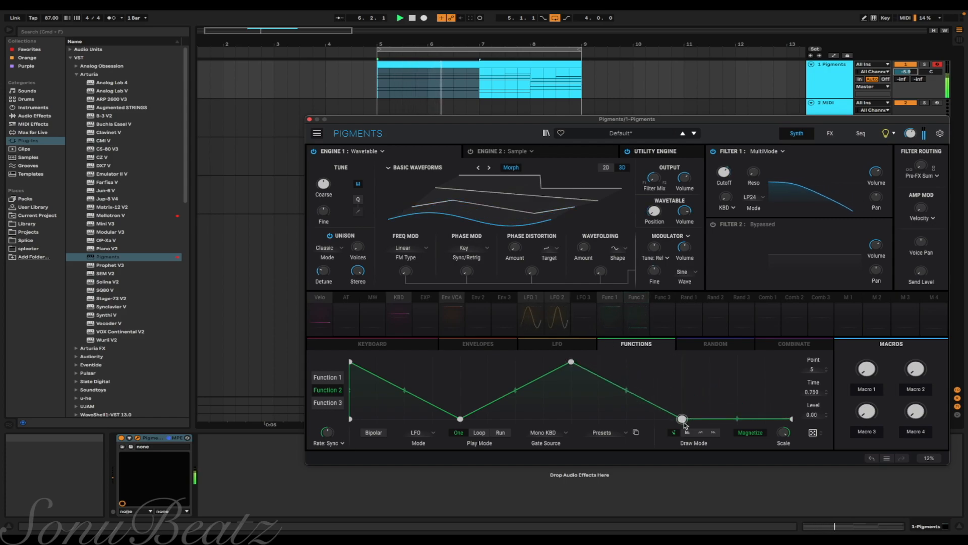
pyautogui.moveTo(795, 420); pyautogui.dragTo(794, 359)
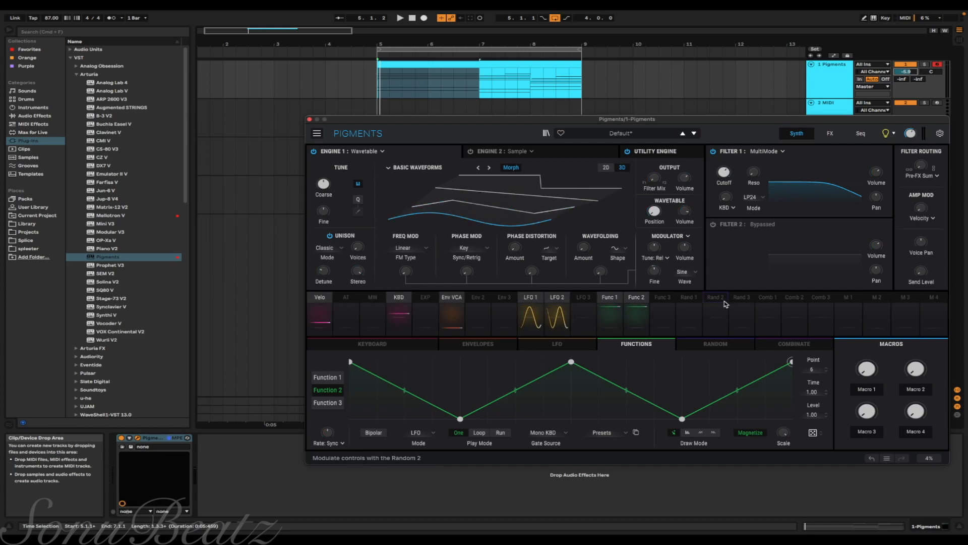
# Step: Play the clip to hear the filter movement and set Function 2's play mode to Loop
pyautogui.press('space')
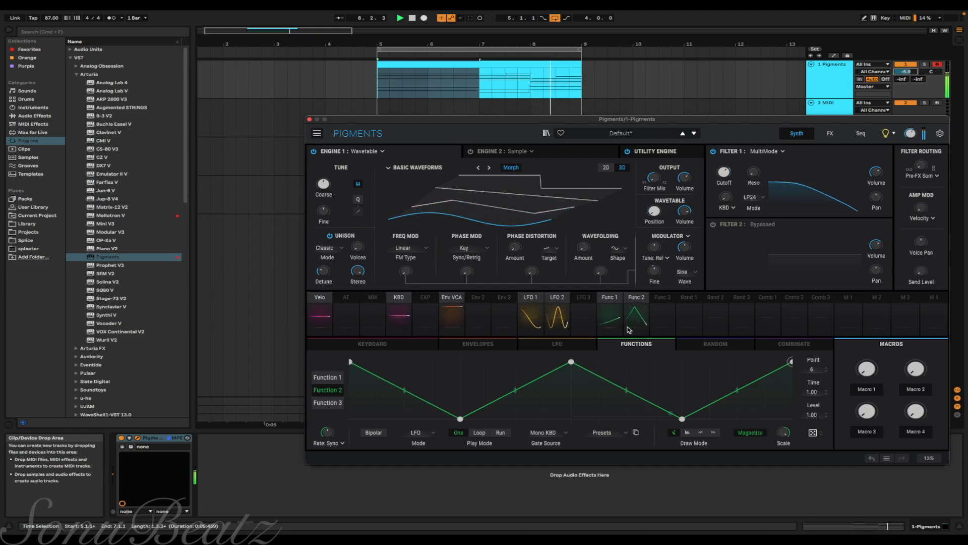
pyautogui.click(479, 433)
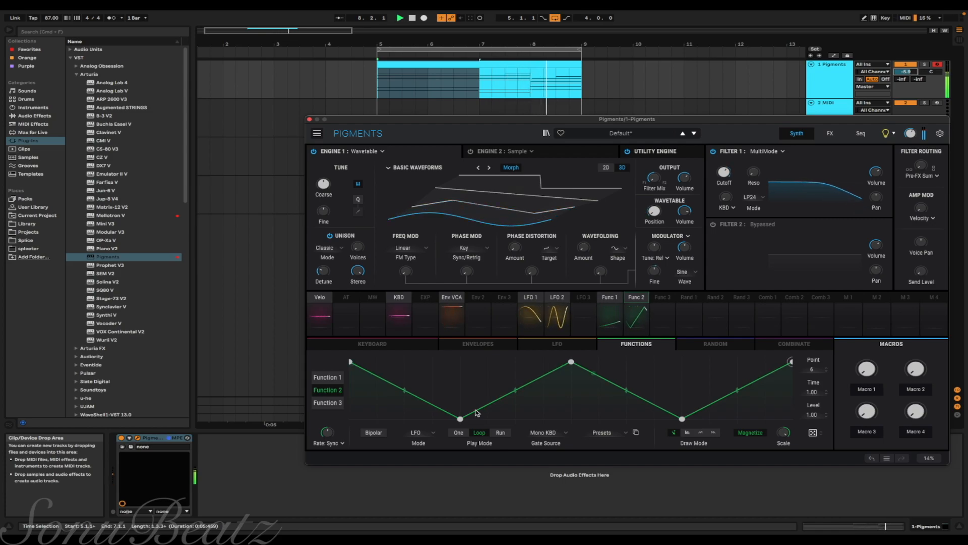
pyautogui.press('space')
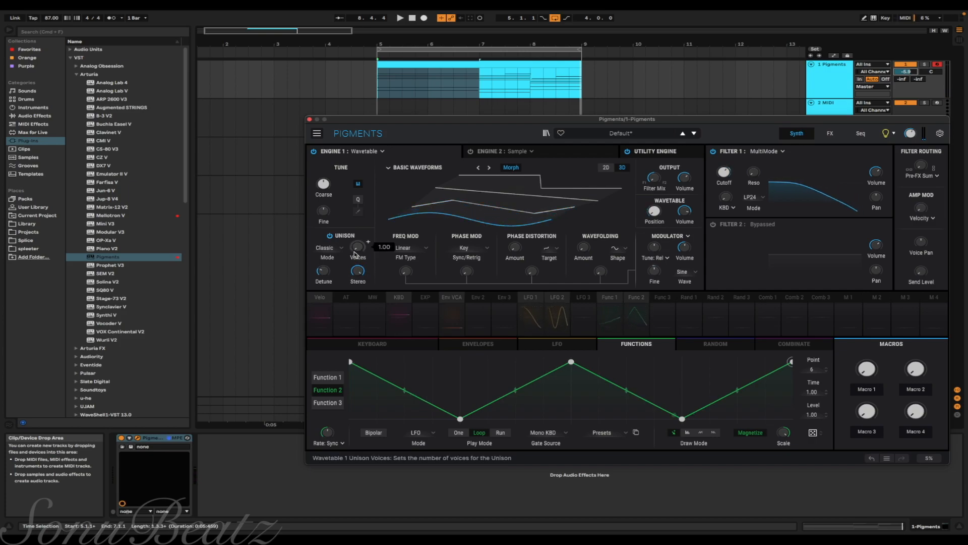
# Step: Try raising Engine 1's unison voices to about 5.85 during playback, and return them to 1
pyautogui.press('space')
pyautogui.moveTo(355, 252); pyautogui.dragTo(357, 233)
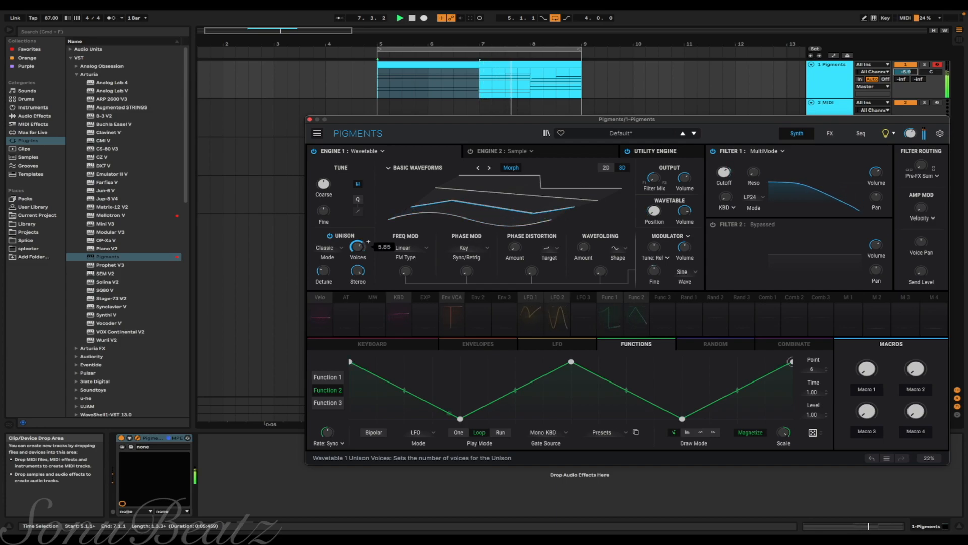
pyautogui.moveTo(357, 246); pyautogui.dragTo(358, 248)
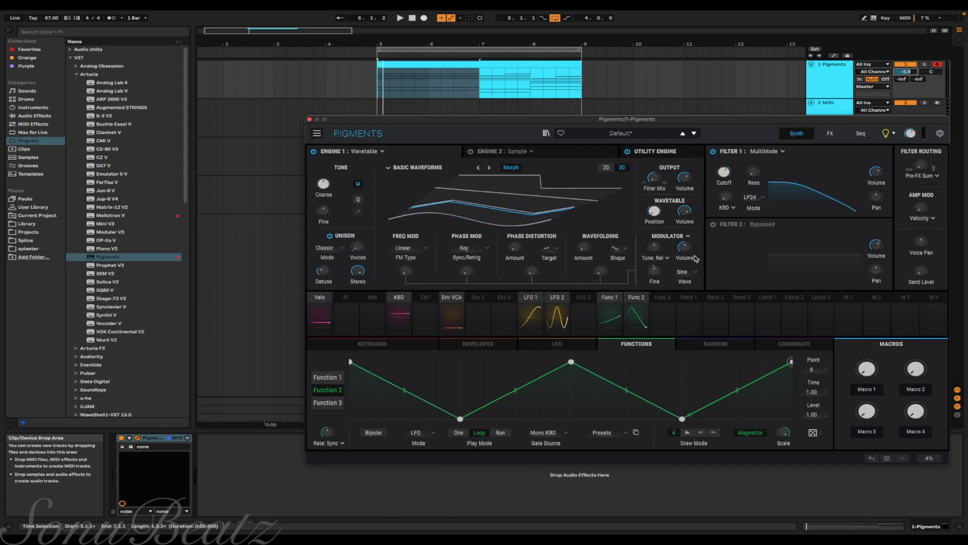
# Step: Audition Engine 1's frequency modulation amount during playback and modulate it with Env 2
pyautogui.moveTo(407, 272)
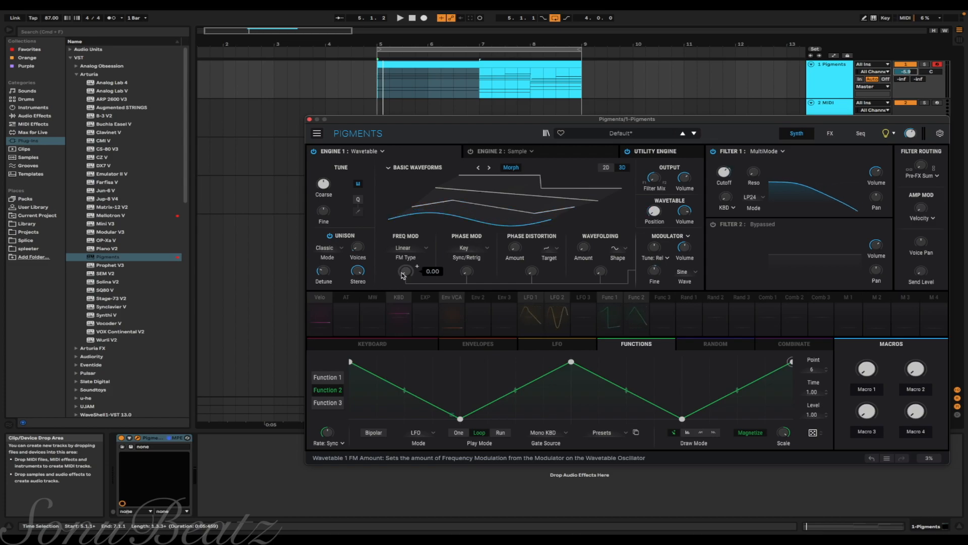
pyautogui.press('space')
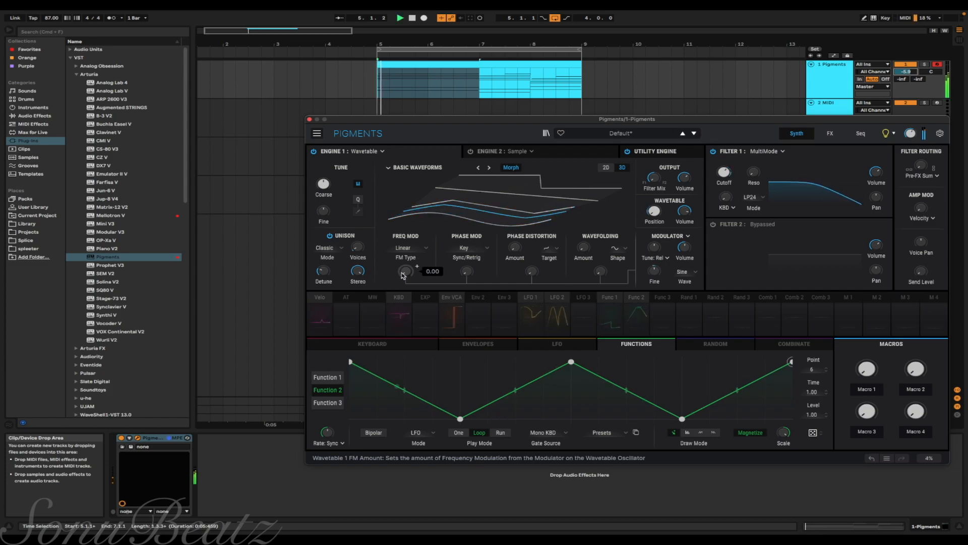
pyautogui.moveTo(403, 275)
pyautogui.mouseDown()
pyautogui.moveTo(403, 240)
pyautogui.moveTo(403, 276)
pyautogui.mouseUp()
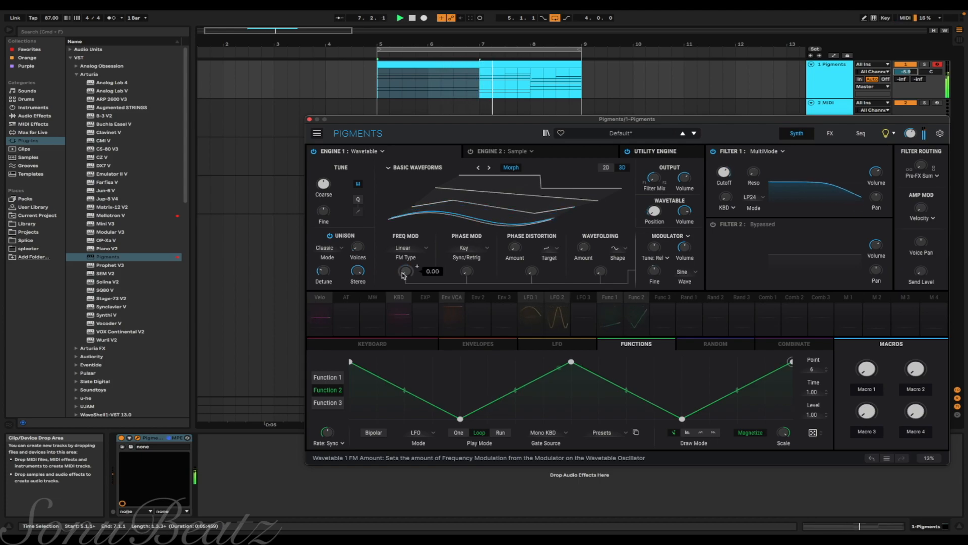
pyautogui.click(417, 266)
pyautogui.moveTo(479, 320); pyautogui.dragTo(479, 315)
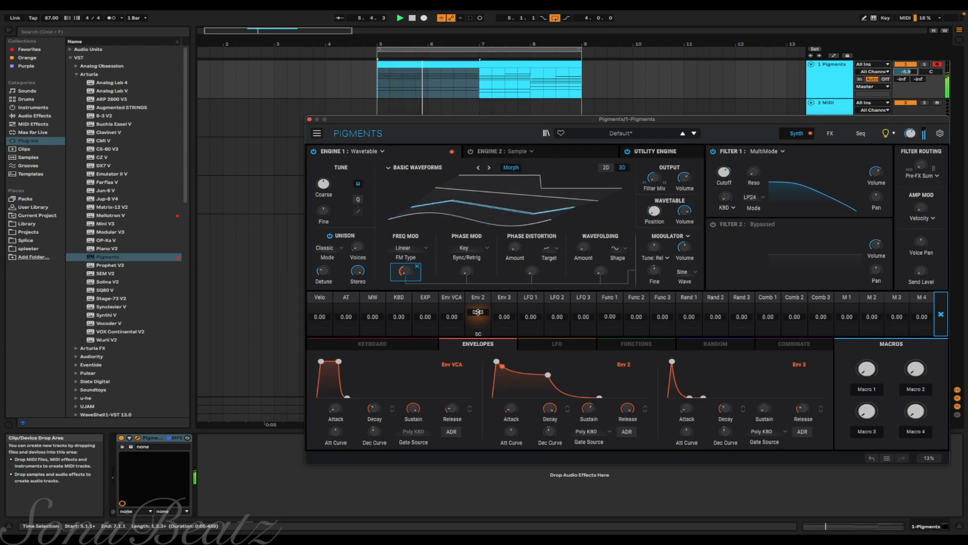
# Step: Reshape Env 2 in ADR mode with a slower attack, a shorter decay and a smooth release tail
pyautogui.moveTo(548, 375); pyautogui.dragTo(517, 367)
pyautogui.moveTo(569, 397); pyautogui.dragTo(526, 397)
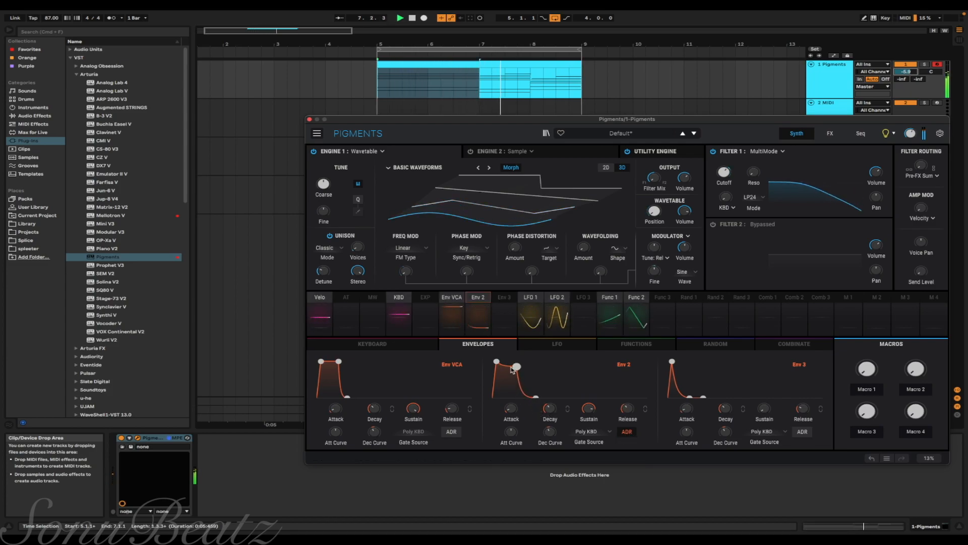
pyautogui.moveTo(517, 366); pyautogui.dragTo(542, 376)
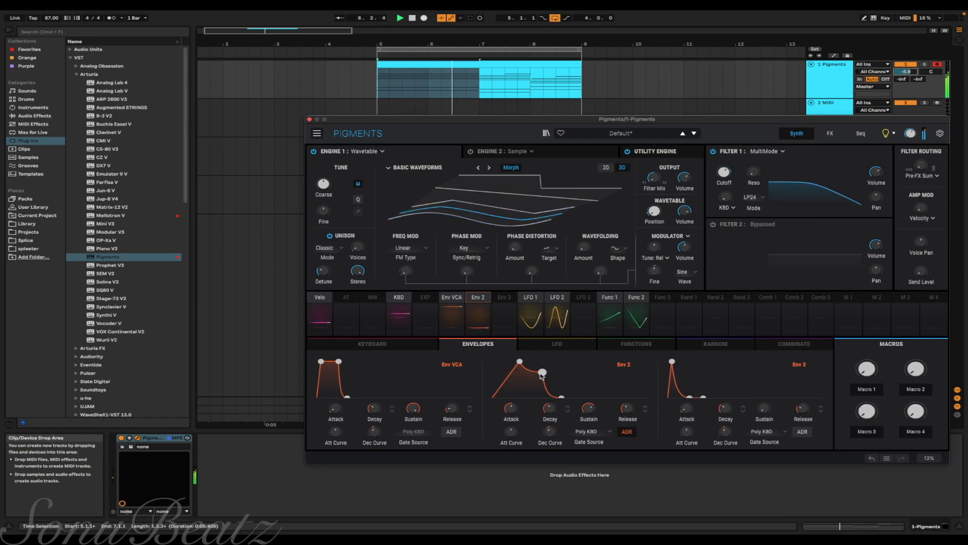
pyautogui.moveTo(562, 397); pyautogui.dragTo(585, 397)
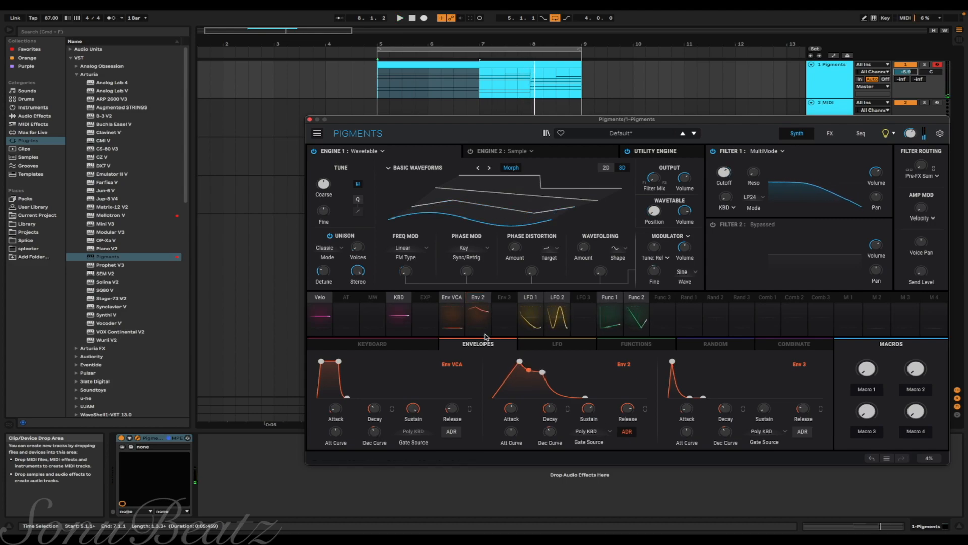
# Step: Try phase modulation from the modulator on Engine 1's wavetable while the clip plays
pyautogui.moveTo(398, 268)
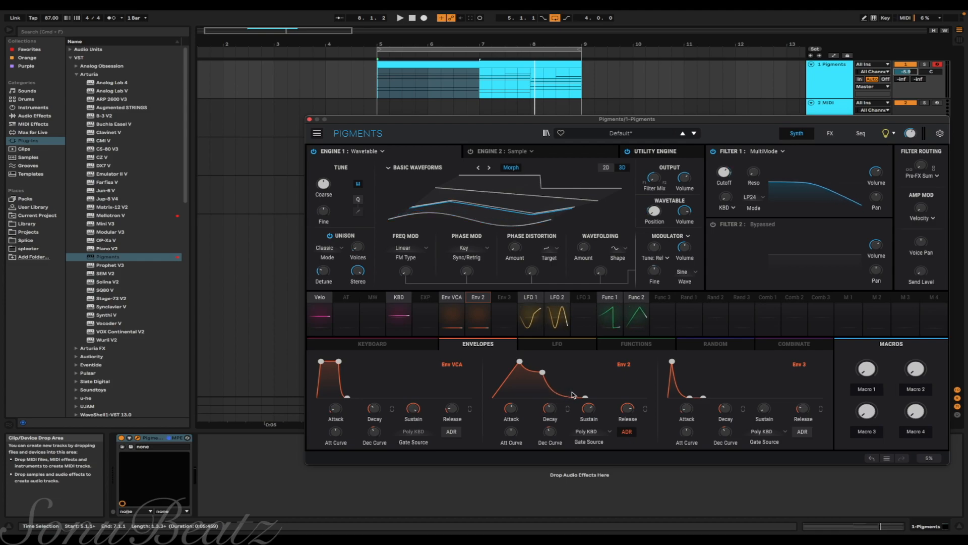
pyautogui.press('space')
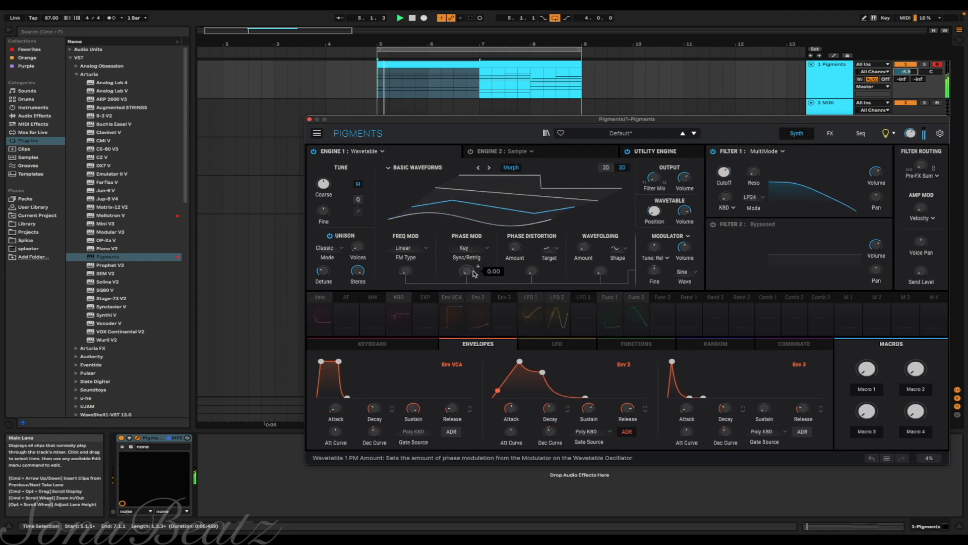
pyautogui.moveTo(465, 273)
pyautogui.mouseDown()
pyautogui.moveTo(466, 216)
pyautogui.moveTo(466, 273)
pyautogui.mouseUp()
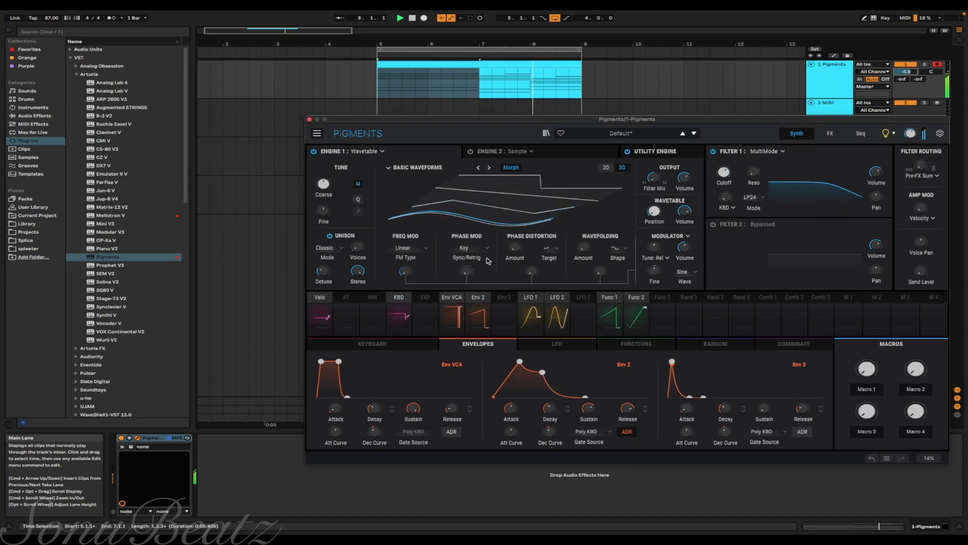
# Step: Try phase distortion on Engine 1, with the modulator's amount at about 0.220, and reset it
pyautogui.moveTo(532, 271); pyautogui.dragTo(532, 297)
pyautogui.moveTo(517, 253)
pyautogui.mouseDown()
pyautogui.moveTo(517, 228)
pyautogui.moveTo(517, 254)
pyautogui.mouseUp()
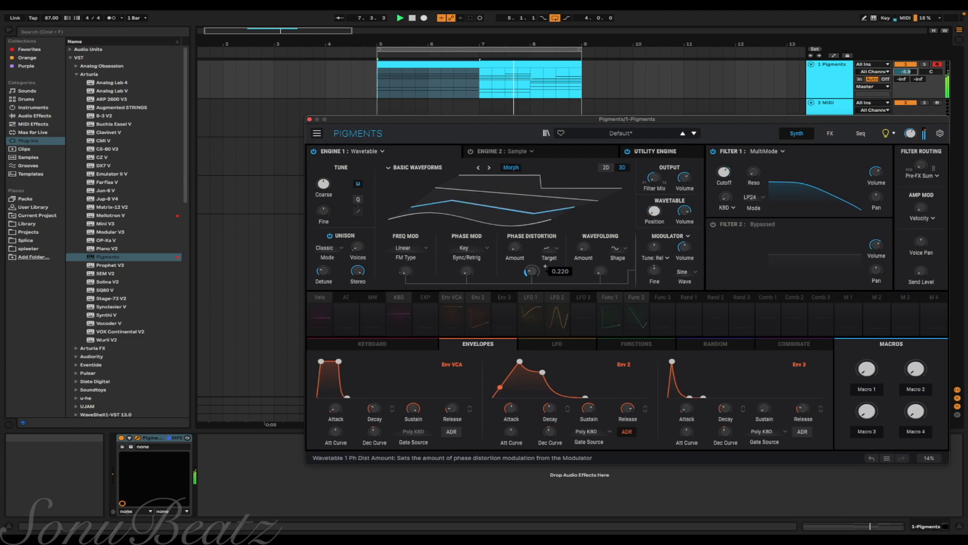
pyautogui.moveTo(532, 272)
pyautogui.mouseDown()
pyautogui.moveTo(532, 258)
pyautogui.moveTo(532, 278)
pyautogui.mouseUp()
pyautogui.doubleClick(533, 276)
# Step: Try wavefolding on Engine 1 with different amounts, fold shapes and modulator depth, and reset the amount
pyautogui.moveTo(584, 248)
pyautogui.mouseDown()
pyautogui.moveTo(584, 216)
pyautogui.moveTo(583, 239)
pyautogui.mouseUp()
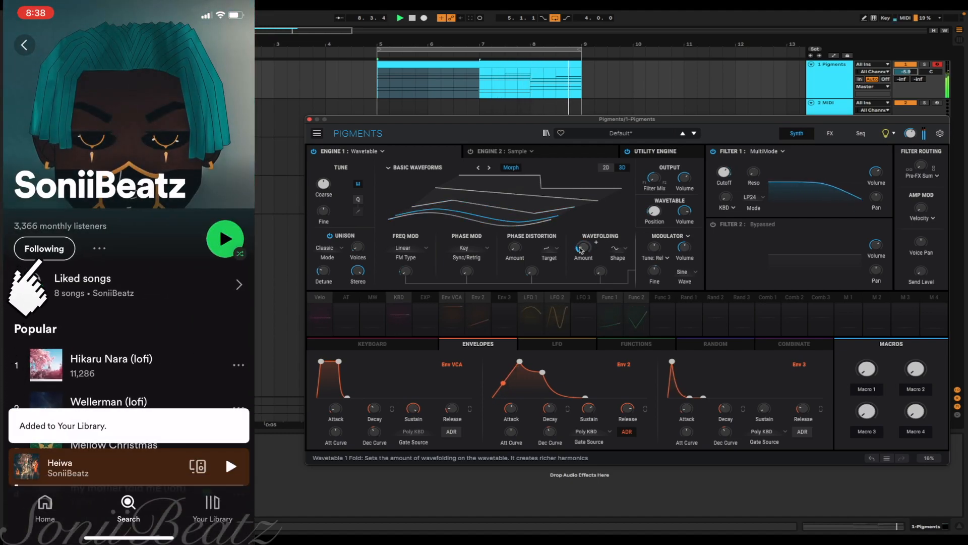
pyautogui.moveTo(600, 272)
pyautogui.mouseDown()
pyautogui.moveTo(600, 230)
pyautogui.moveTo(601, 261)
pyautogui.mouseUp()
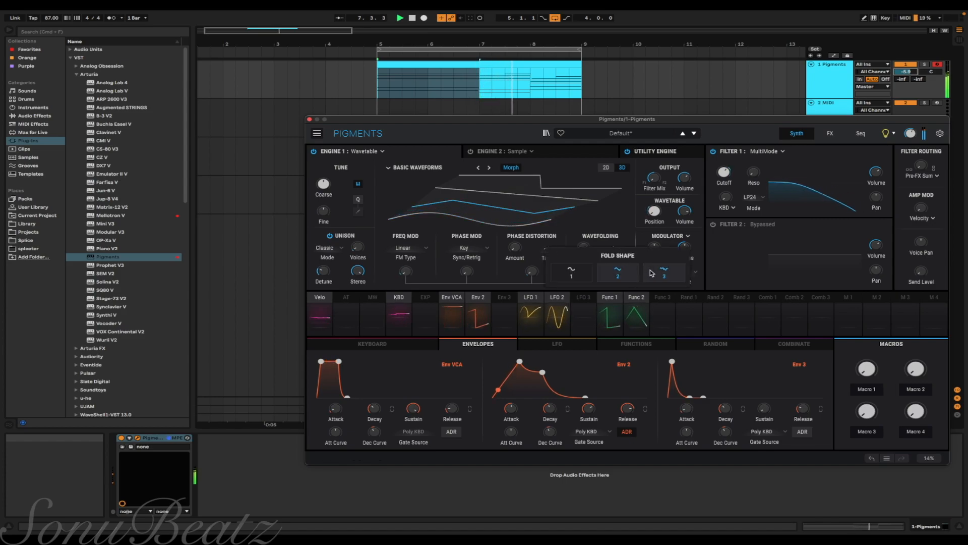
pyautogui.moveTo(600, 272)
pyautogui.mouseDown()
pyautogui.moveTo(600, 244)
pyautogui.moveTo(600, 288)
pyautogui.mouseUp()
pyautogui.moveTo(585, 247); pyautogui.dragTo(585, 283)
pyautogui.moveTo(584, 247); pyautogui.dragTo(584, 234)
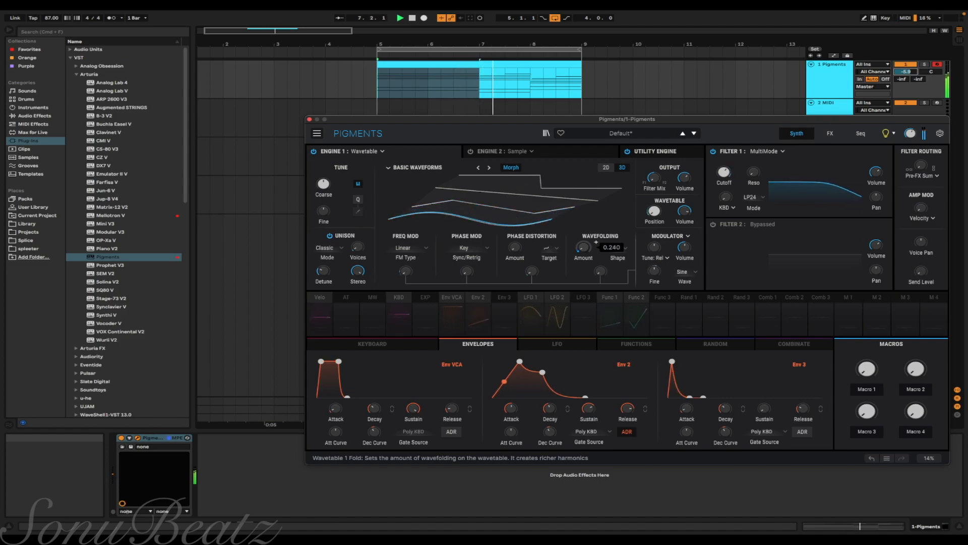
pyautogui.moveTo(583, 248); pyautogui.dragTo(584, 249)
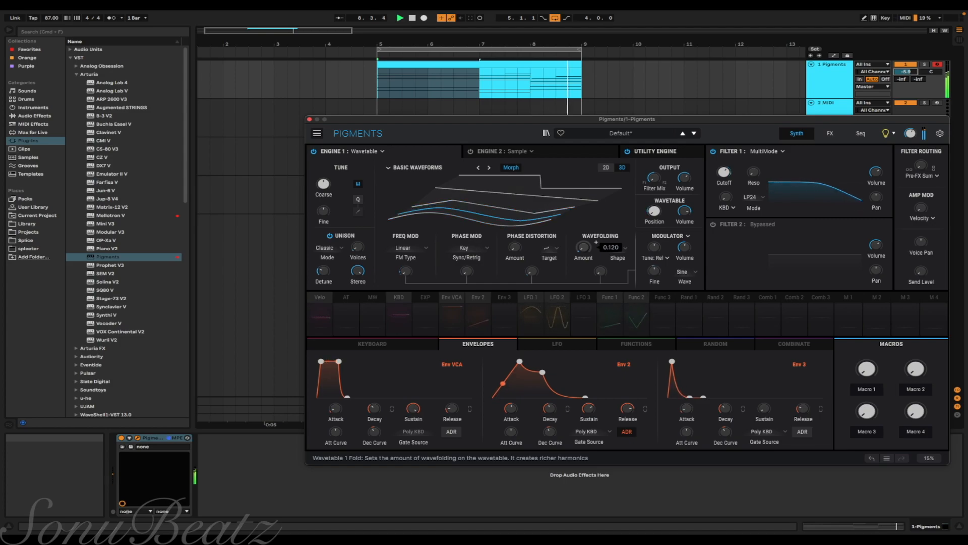
pyautogui.doubleClick(584, 248)
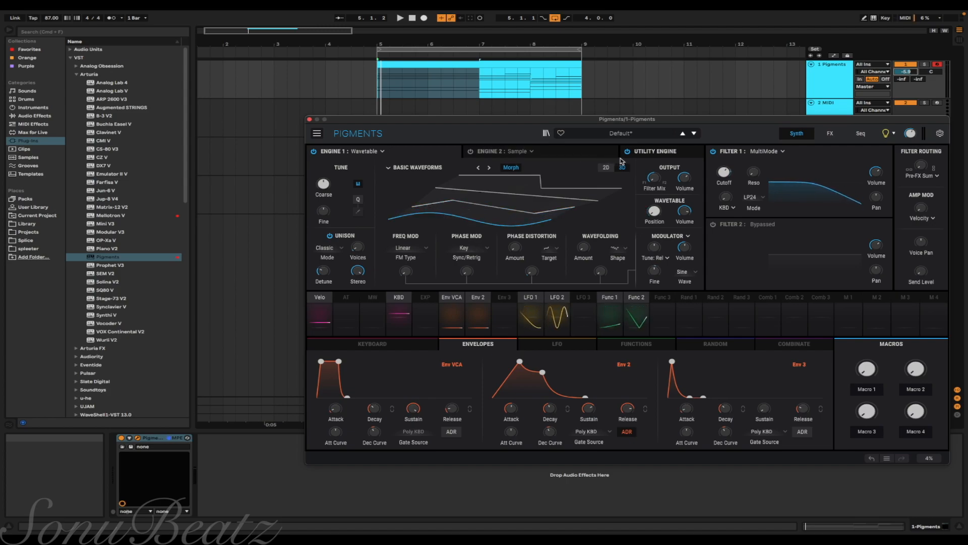
# Step: Enable Noise 1 in the Utility Engine and load the 1963 sample from the Hardware category during playback
pyautogui.click(655, 151)
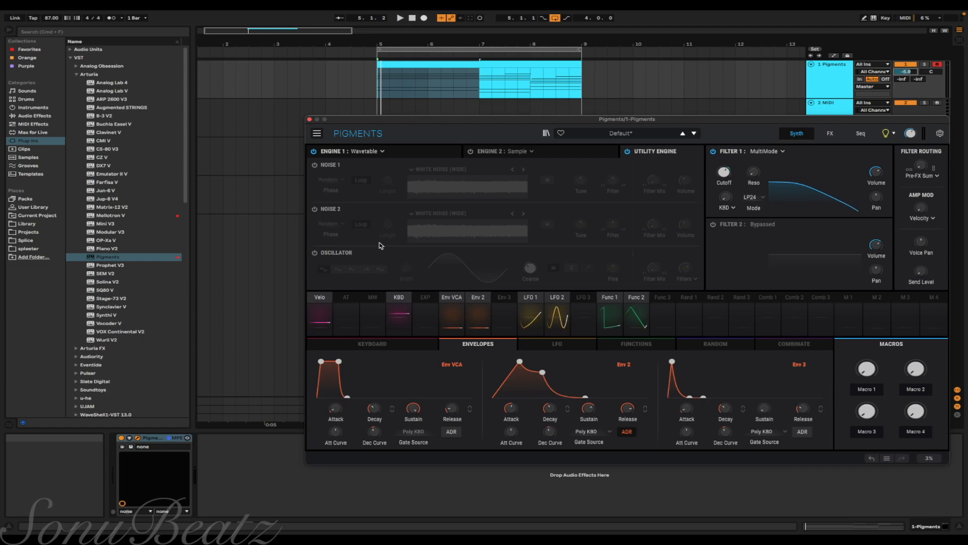
pyautogui.press('space')
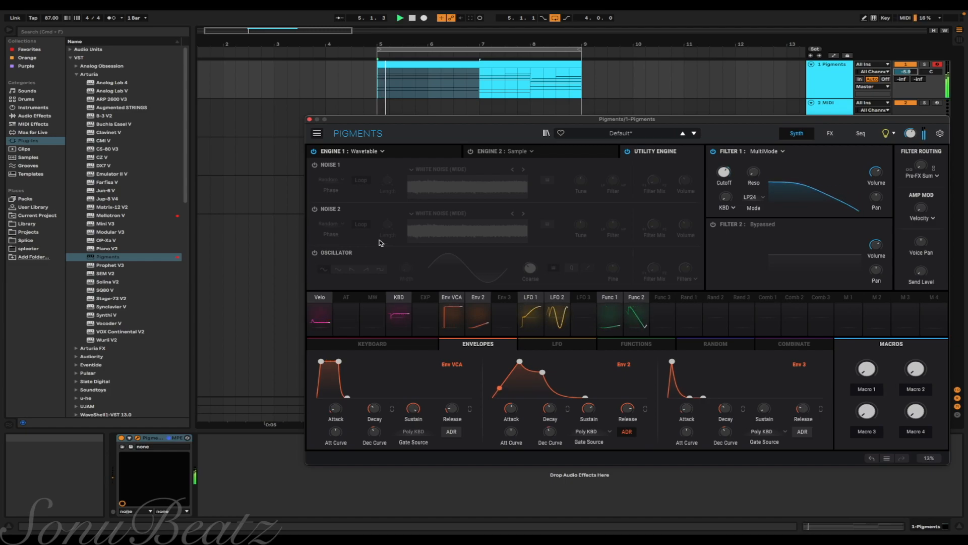
pyautogui.click(315, 164)
pyautogui.click(441, 168)
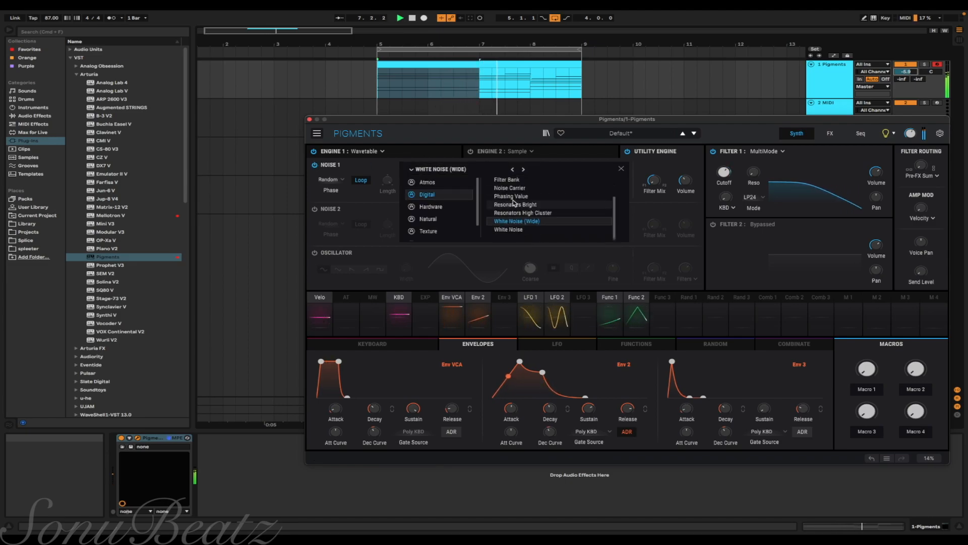
pyautogui.scroll(2, 514, 203)
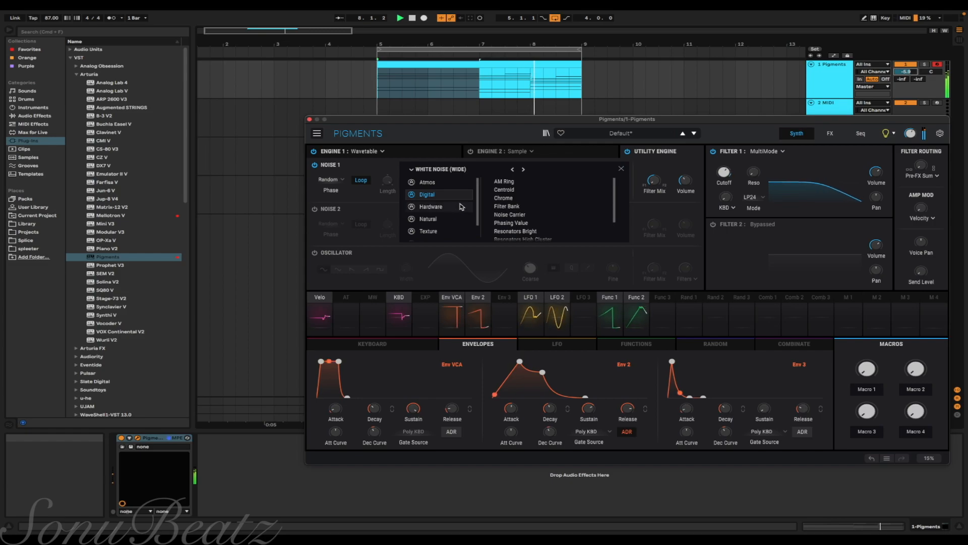
pyautogui.click(433, 206)
pyautogui.click(509, 182)
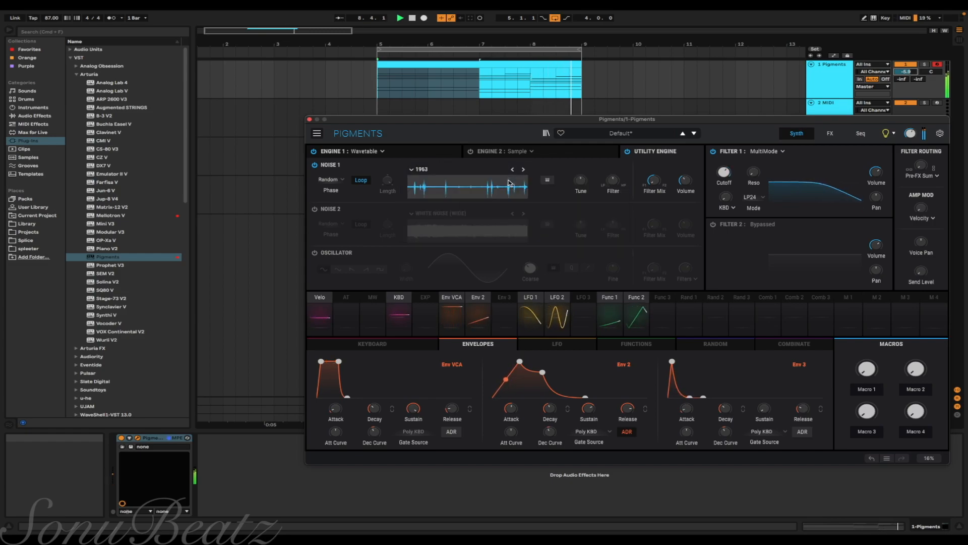
# Step: Filter Noise 1 by raising its filter frequency and lower its volume to about -43.3 dB
pyautogui.moveTo(682, 180)
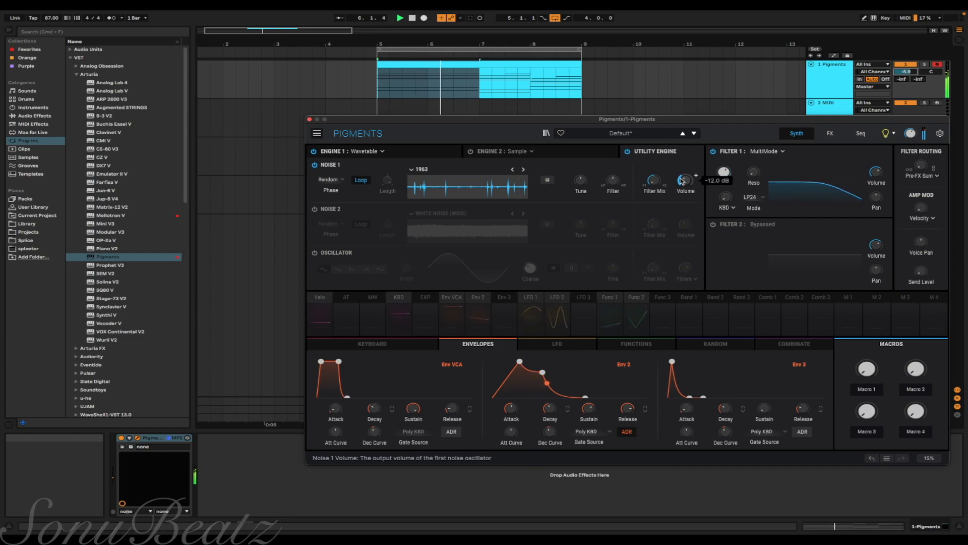
pyautogui.moveTo(611, 182)
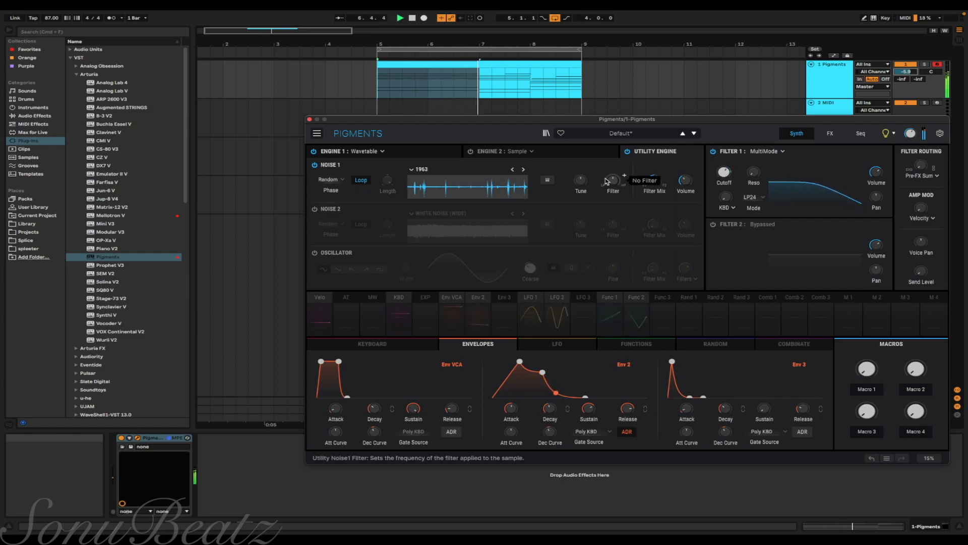
pyautogui.moveTo(613, 181)
pyautogui.mouseDown()
pyautogui.moveTo(612, 130)
pyautogui.moveTo(613, 228)
pyautogui.moveTo(613, 167)
pyautogui.mouseUp()
pyautogui.moveTo(685, 181); pyautogui.dragTo(685, 186)
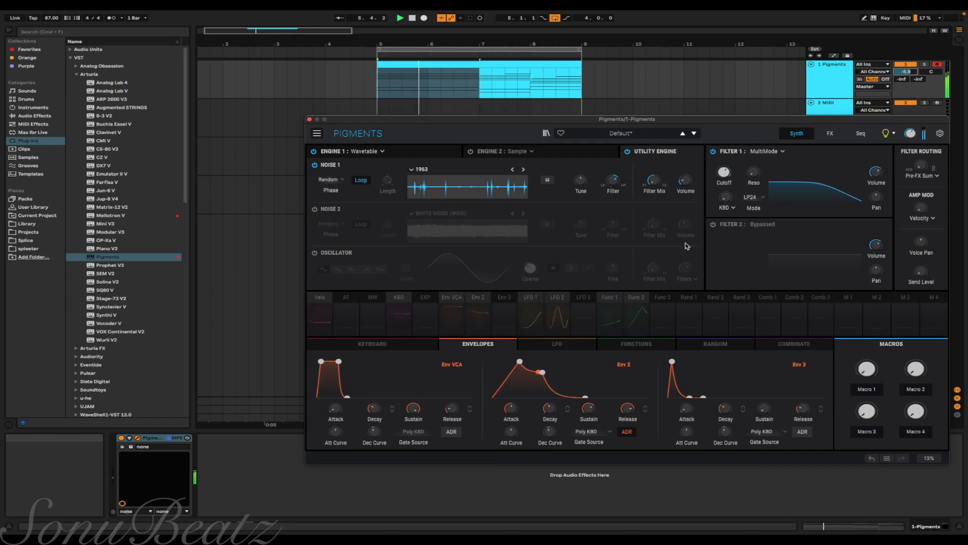
# Step: Modulate Noise 1's volume with Env 3 and reshape that envelope in ADR mode with a slower attack and longer tail
pyautogui.click(696, 175)
pyautogui.moveTo(672, 361); pyautogui.dragTo(692, 363)
pyautogui.moveTo(709, 397)
pyautogui.mouseDown()
pyautogui.moveTo(720, 372)
pyautogui.moveTo(722, 387)
pyautogui.mouseUp()
pyautogui.moveTo(686, 180)
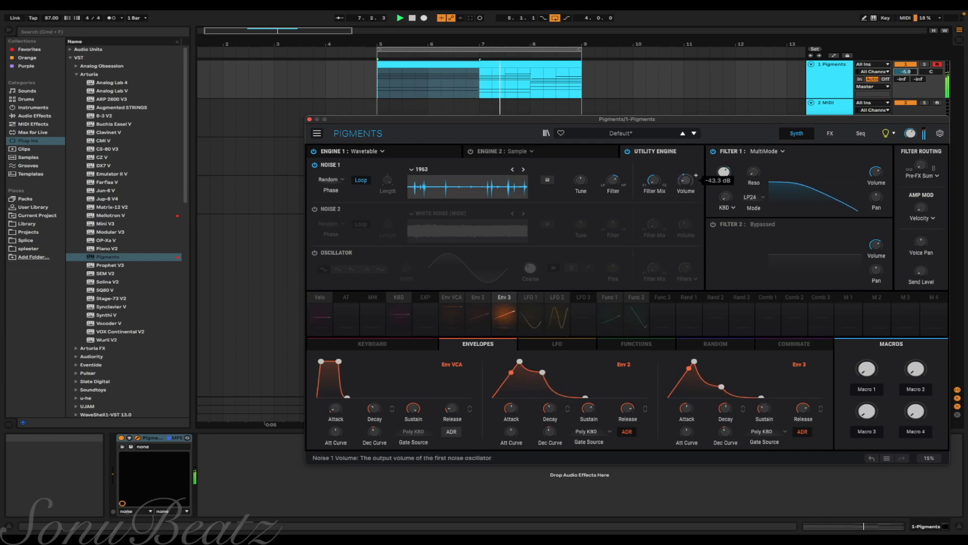
# Step: Enable the utility oscillator with a triangle waveform after comparing it with the sawtooth, and lower its output level
pyautogui.click(316, 252)
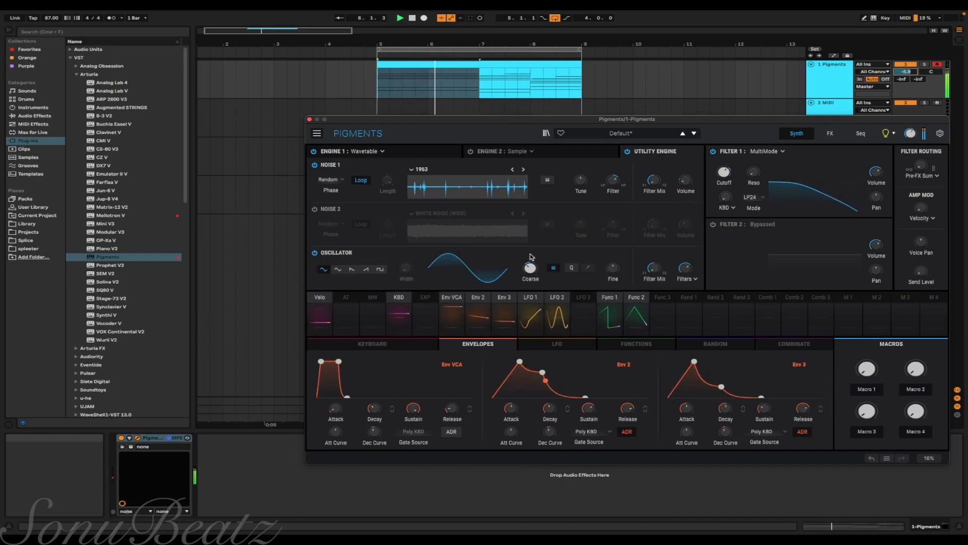
pyautogui.click(338, 270)
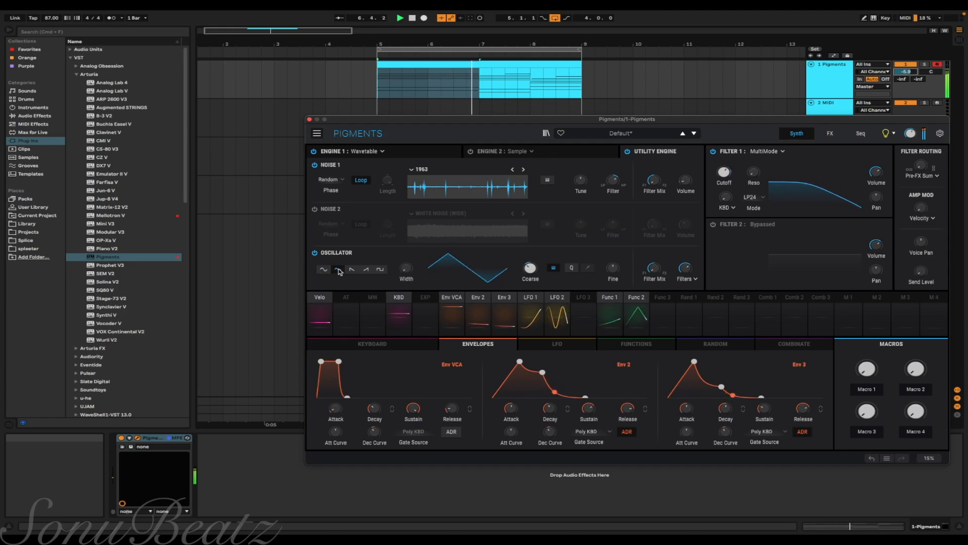
pyautogui.click(352, 269)
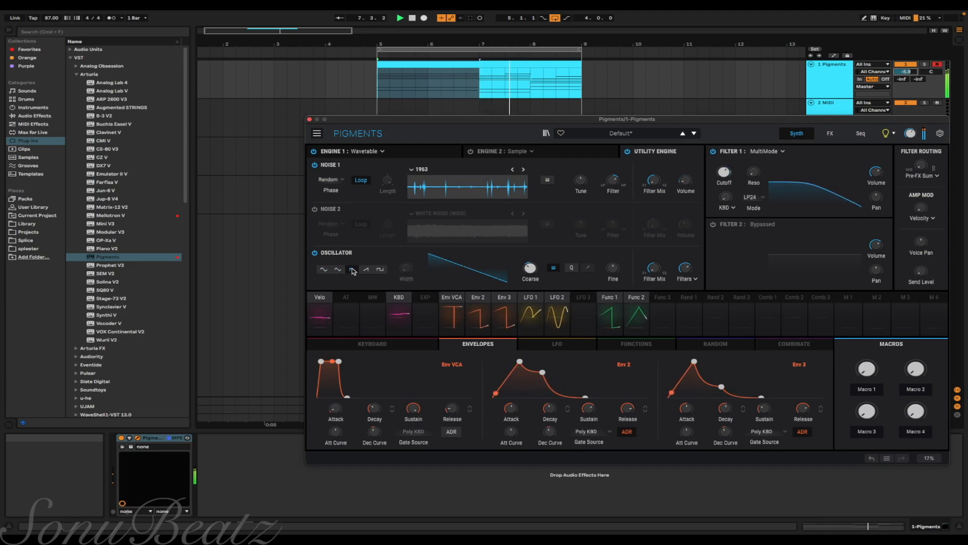
pyautogui.click(337, 269)
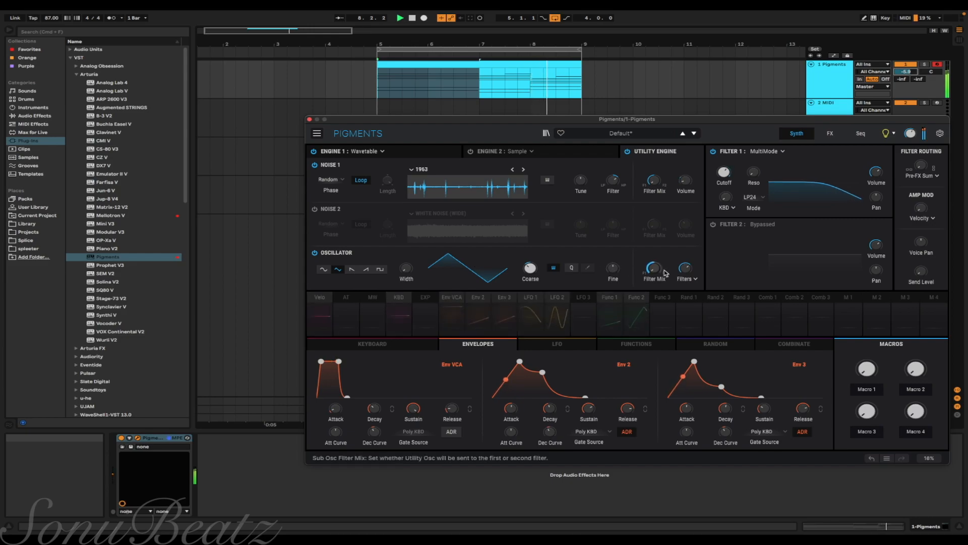
pyautogui.moveTo(685, 269); pyautogui.dragTo(684, 281)
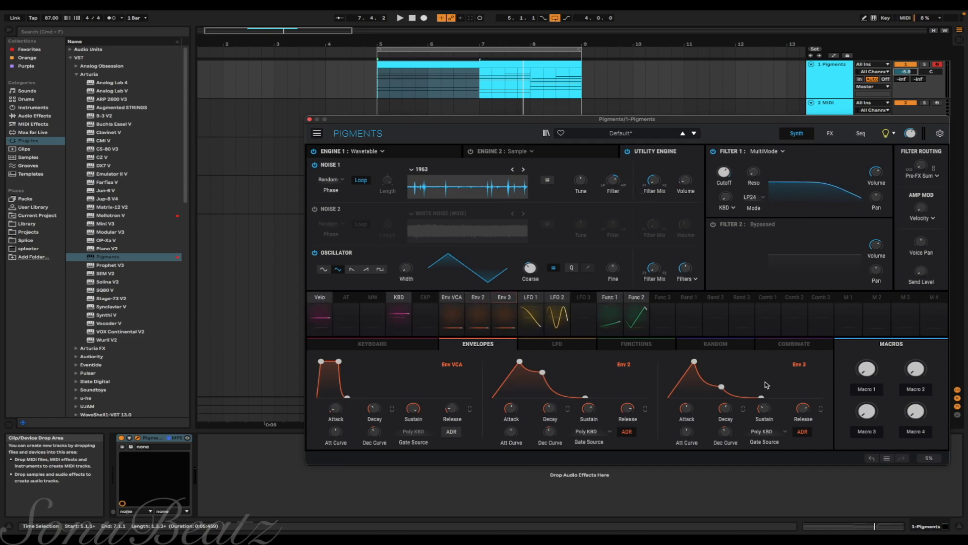
pyautogui.press('space')
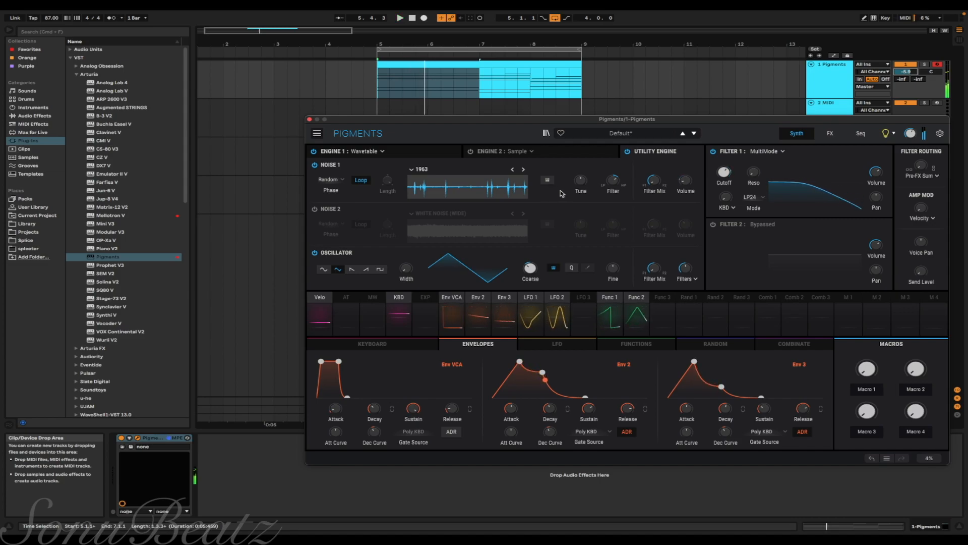
# Step: Enable Engine 2 with the Water Fountain sample from Field Recordings and send it 100% to Filter 2
pyautogui.click(565, 153)
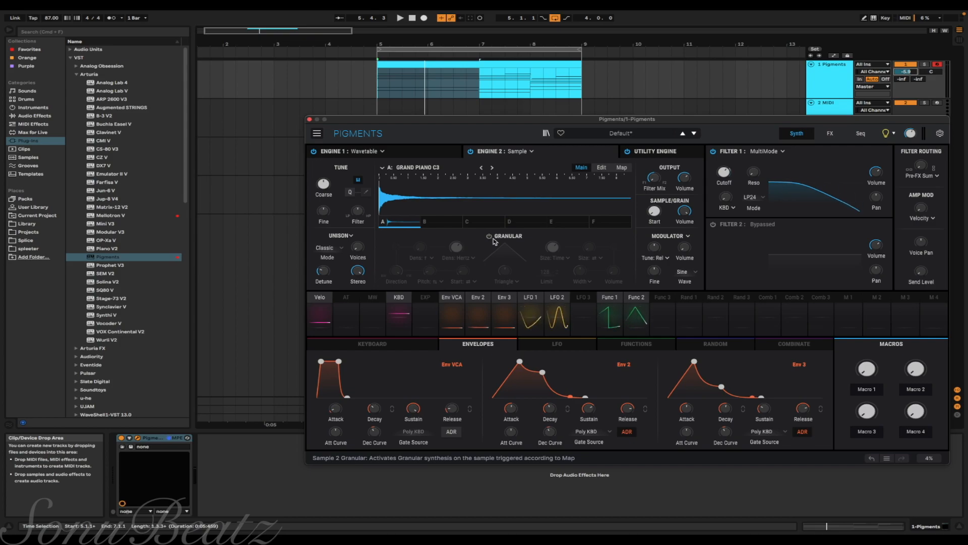
pyautogui.click(434, 169)
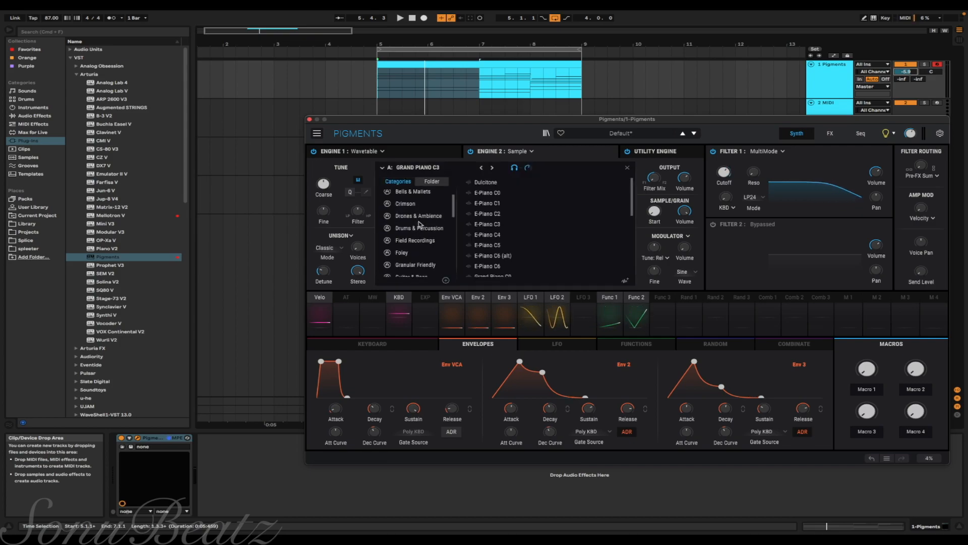
pyautogui.click(415, 239)
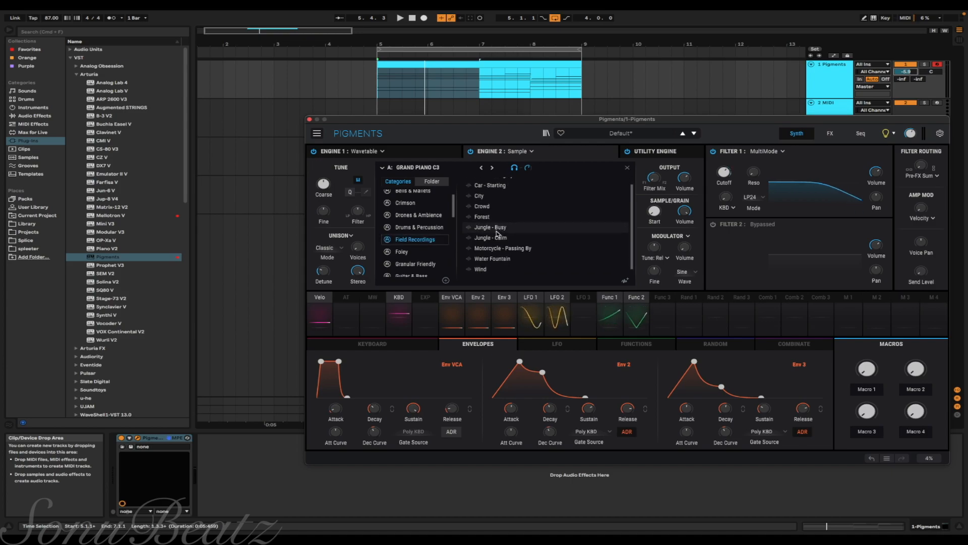
pyautogui.doubleClick(508, 266)
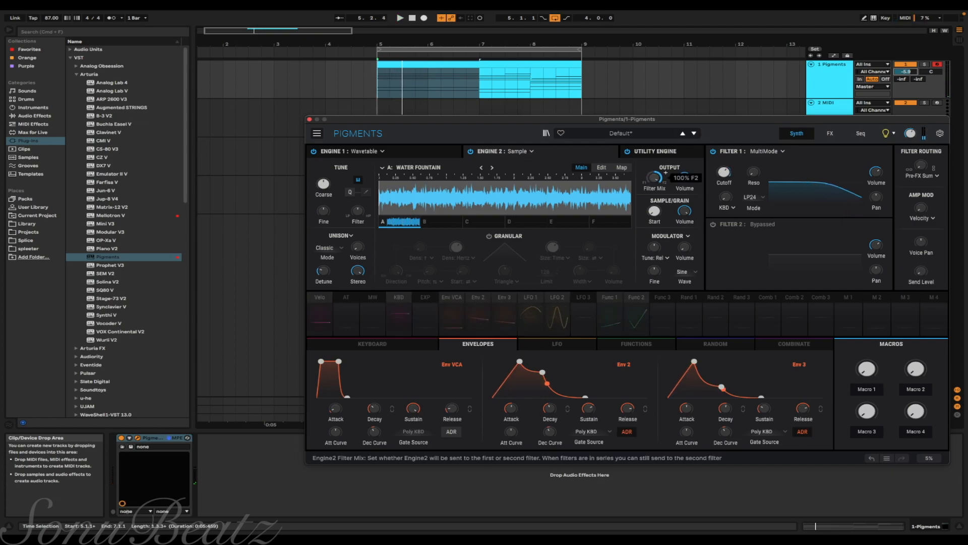
pyautogui.press('space')
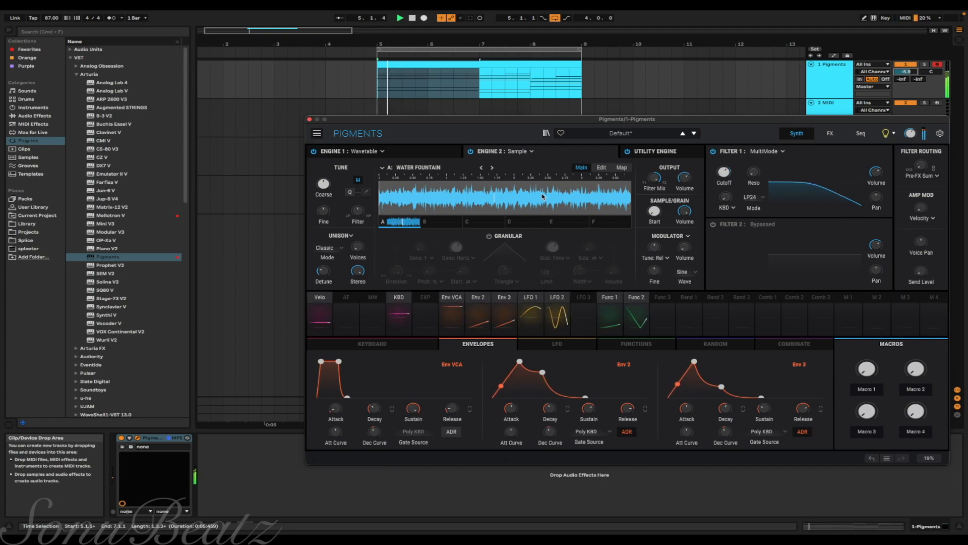
pyautogui.press('space')
# Step: Modulate Engine 2's sample start with Rand 1 at 1.00 and play the clip with the random modulators displayed
pyautogui.moveTo(667, 212)
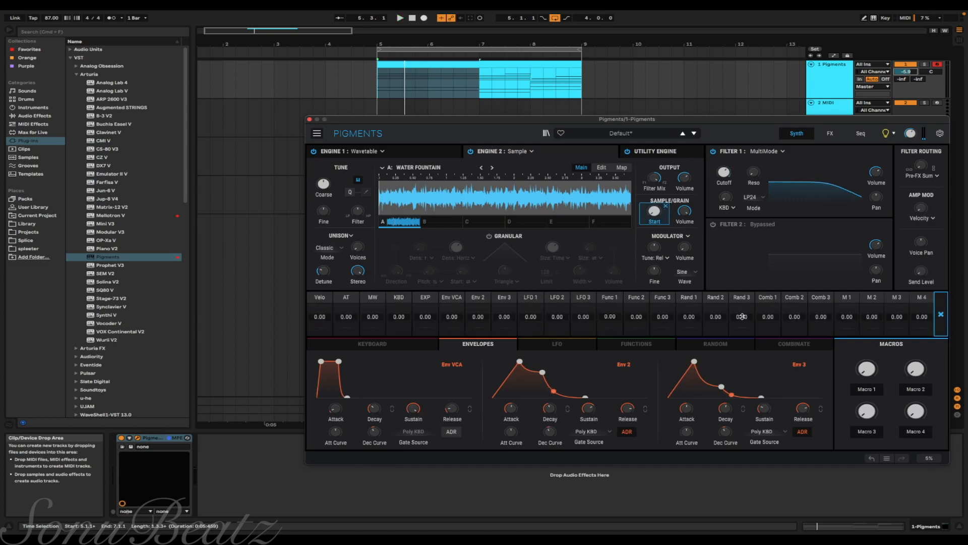
pyautogui.moveTo(689, 316); pyautogui.dragTo(689, 288)
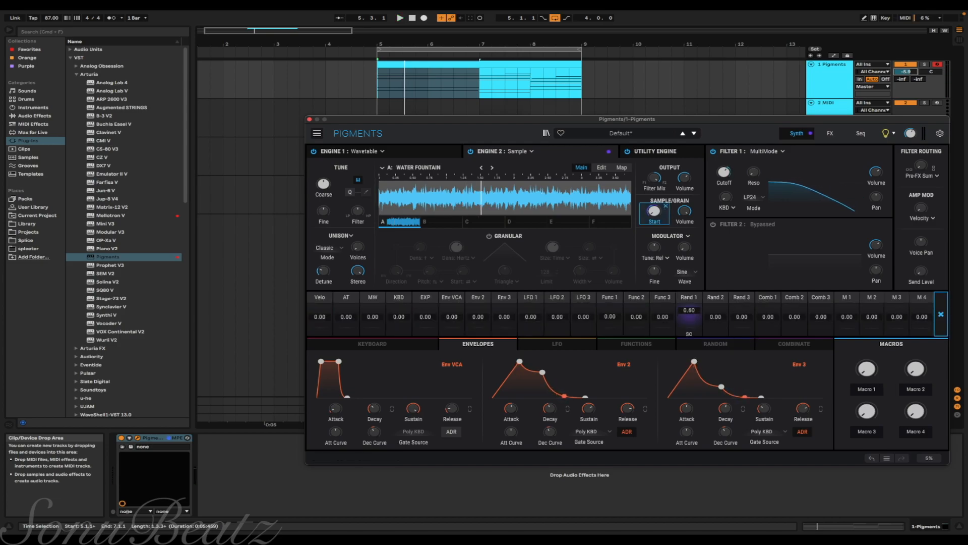
pyautogui.moveTo(654, 251)
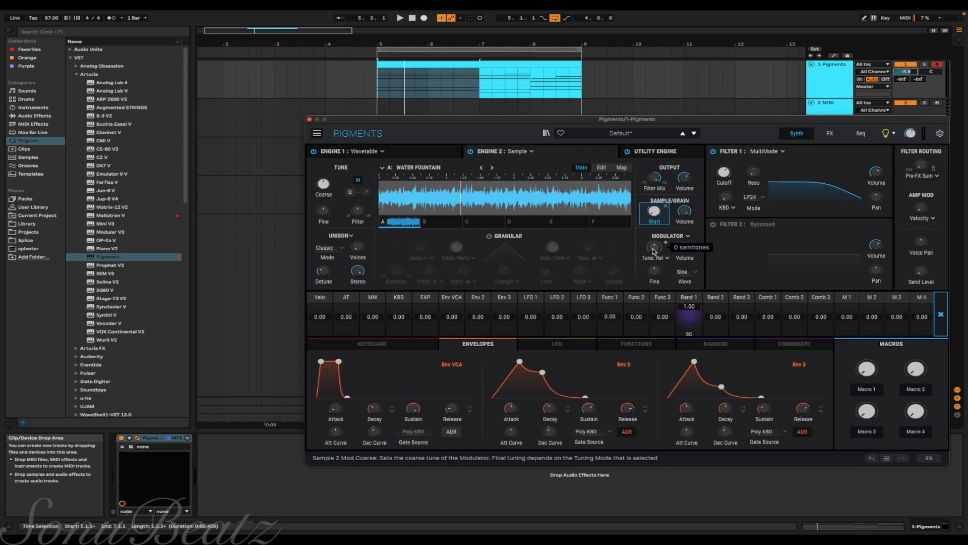
pyautogui.click(715, 344)
pyautogui.moveTo(444, 407)
pyautogui.press('space')
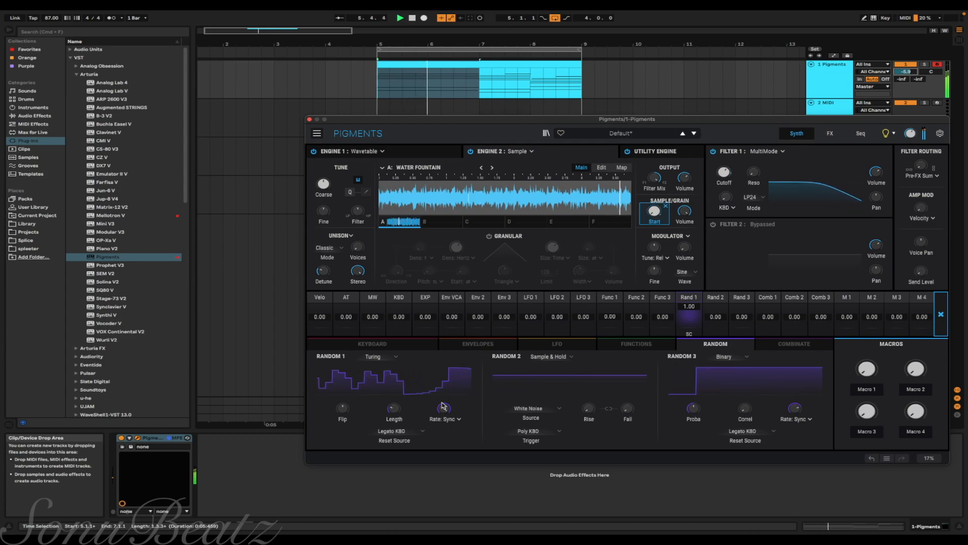
# Step: Lower Engine 2's output volume during playback so the water sample sits quietly behind the patch
pyautogui.moveTo(696, 173)
pyautogui.moveTo(685, 177); pyautogui.dragTo(684, 192)
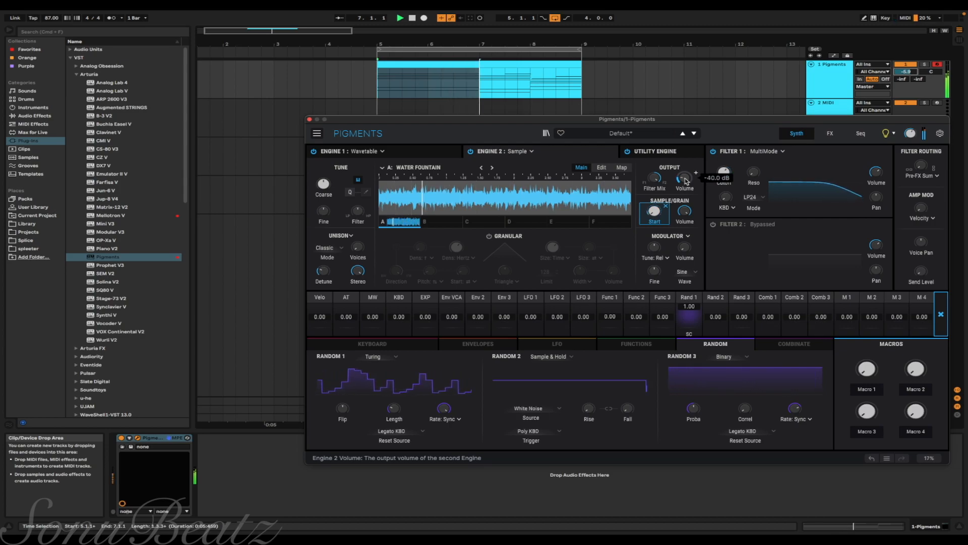
pyautogui.moveTo(687, 173); pyautogui.dragTo(687, 180)
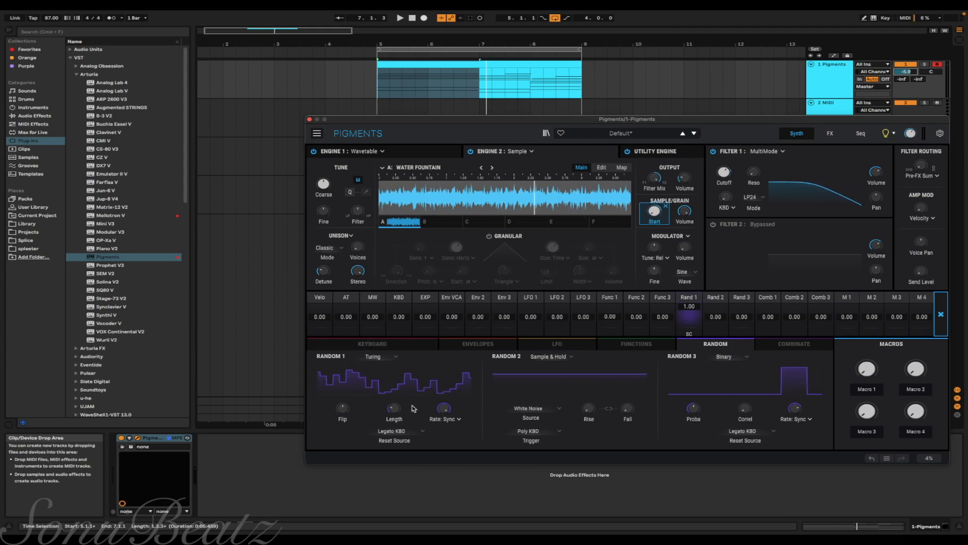
# Step: Try Rand 3 as a modulator of Engine 2's output volume and settle on Rand 1 at 0.71
pyautogui.click(695, 173)
pyautogui.moveTo(689, 317); pyautogui.dragTo(689, 304)
pyautogui.doubleClick(689, 317)
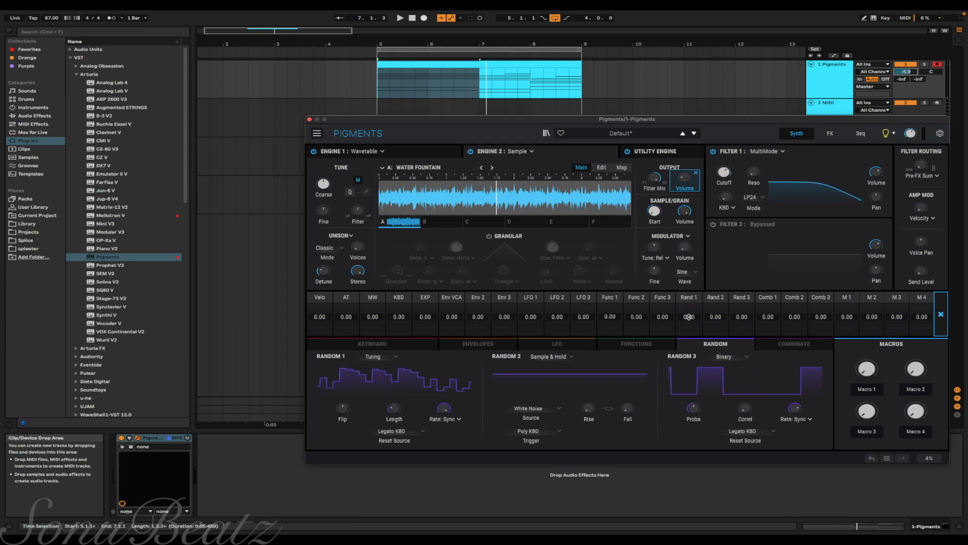
pyautogui.moveTo(716, 317); pyautogui.dragTo(742, 312)
pyautogui.doubleClick(716, 315)
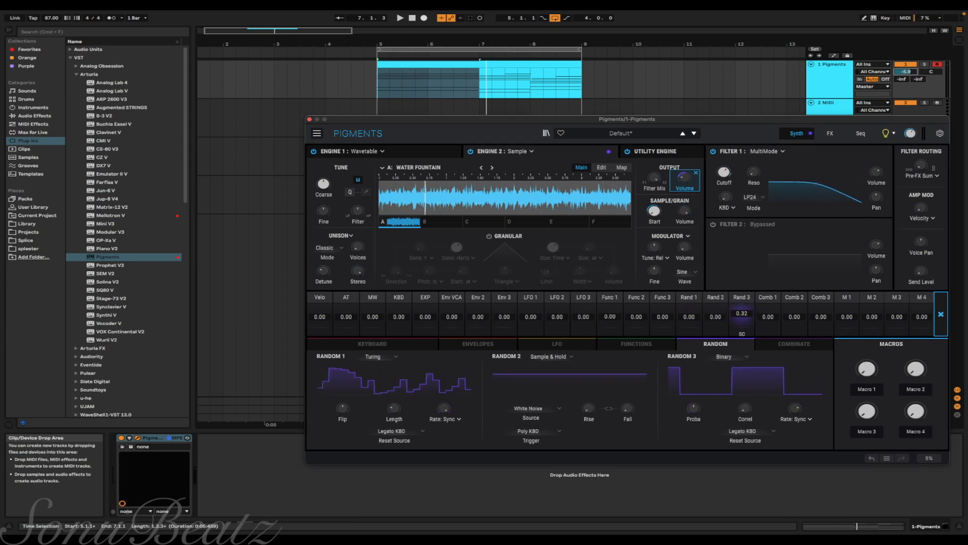
pyautogui.doubleClick(742, 314)
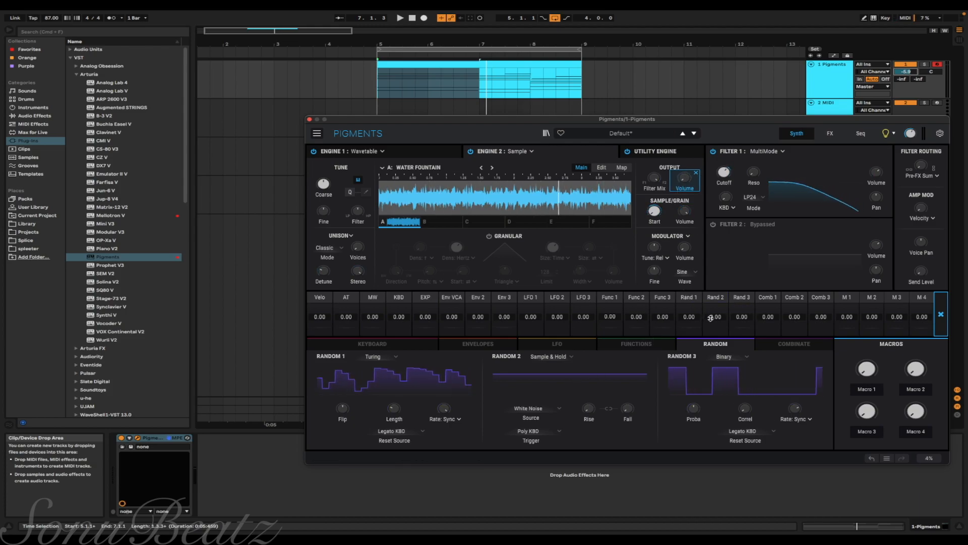
pyautogui.moveTo(689, 316); pyautogui.dragTo(689, 303)
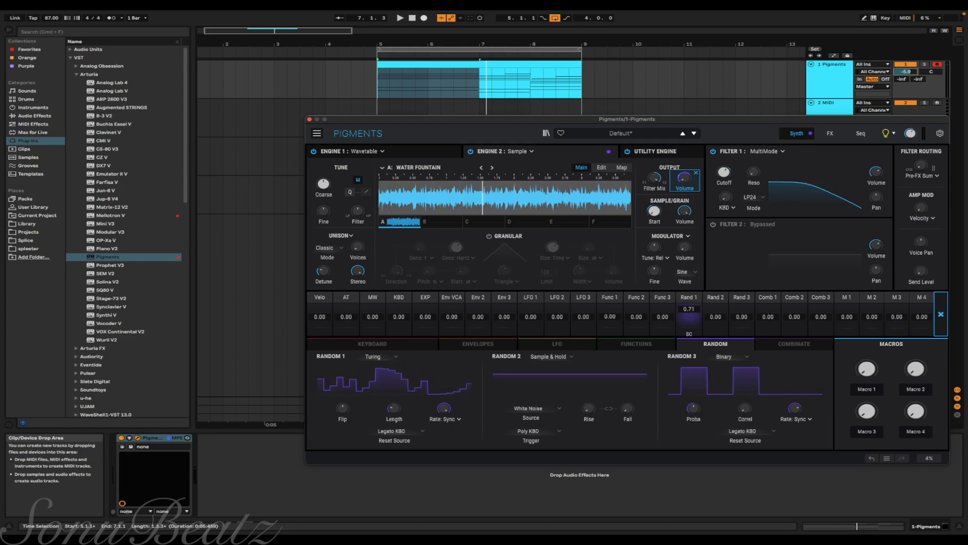
# Step: Replace Rand 1 with Rand 2 at 0.25 as the modulator of Engine 2's output volume and set Random 2's trigger to Clock
pyautogui.doubleClick(689, 317)
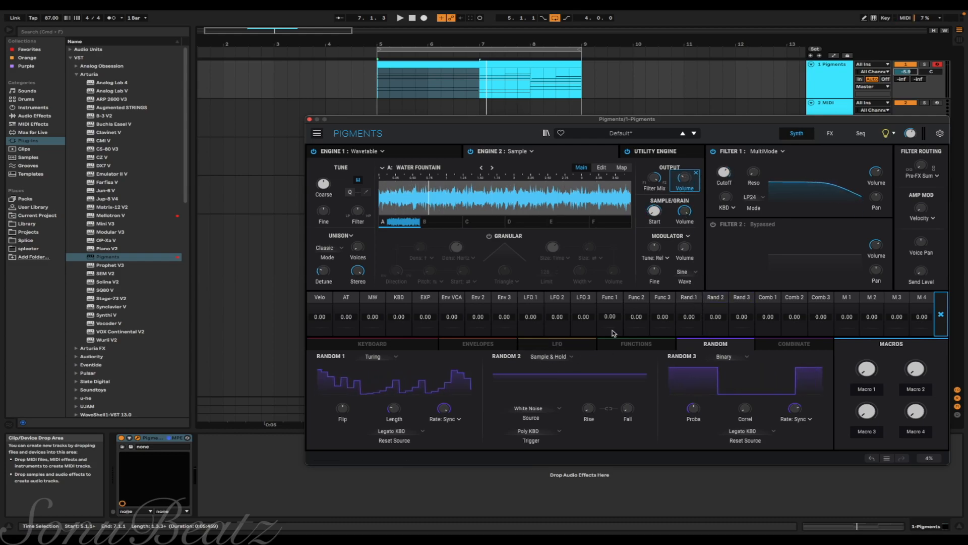
pyautogui.moveTo(716, 316); pyautogui.dragTo(716, 303)
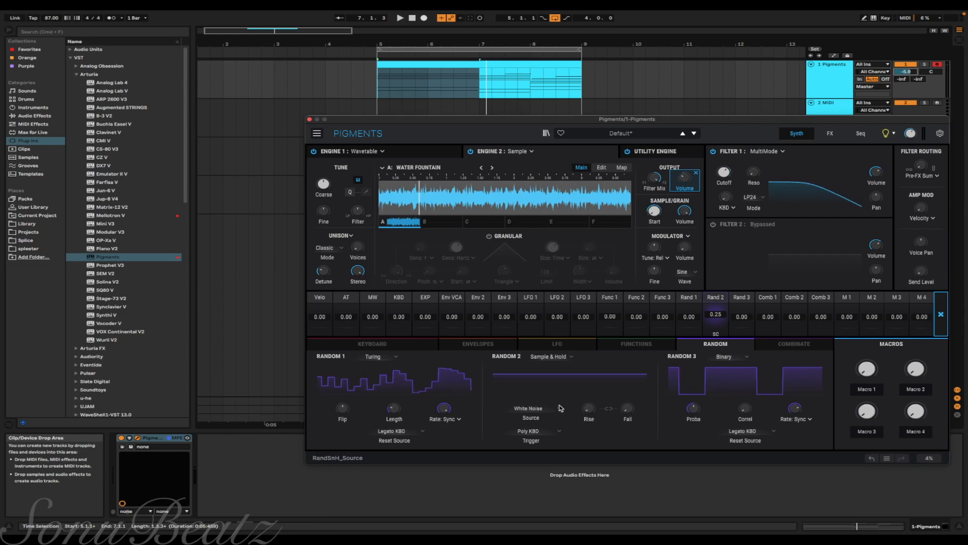
pyautogui.click(559, 432)
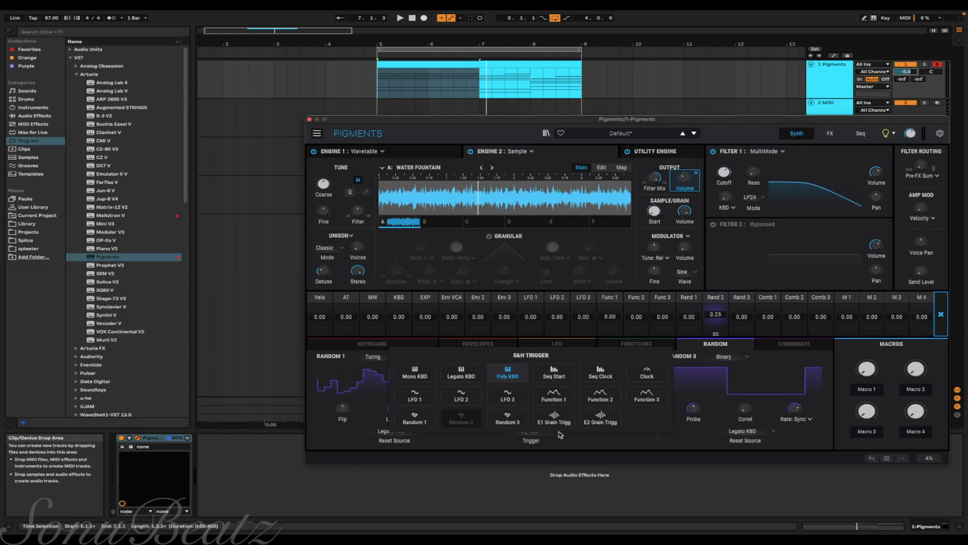
pyautogui.click(642, 380)
pyautogui.press('space')
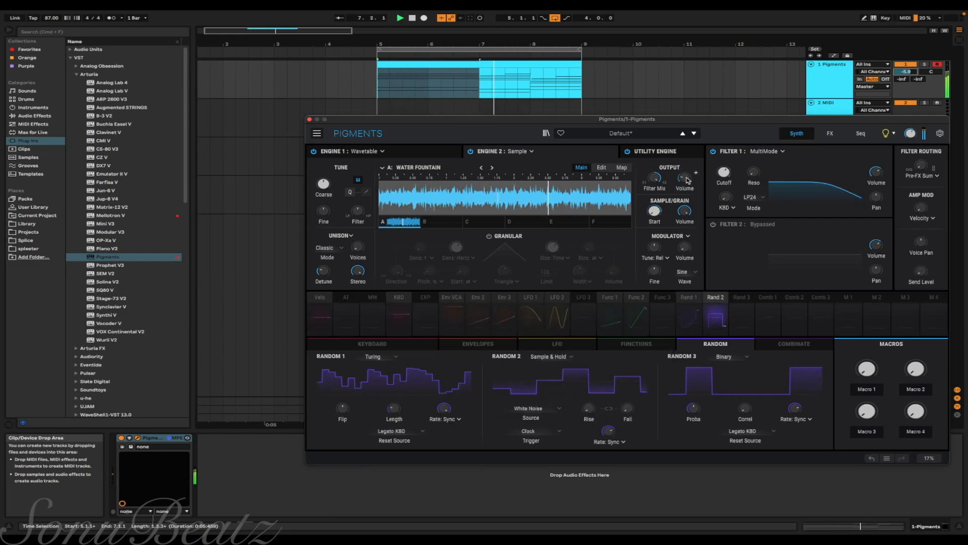
# Step: Reduce Rand 2's modulation of Engine 2's output volume to 0.07 and lower the volume slightly during playback
pyautogui.click(696, 173)
pyautogui.moveTo(716, 317); pyautogui.dragTo(716, 312)
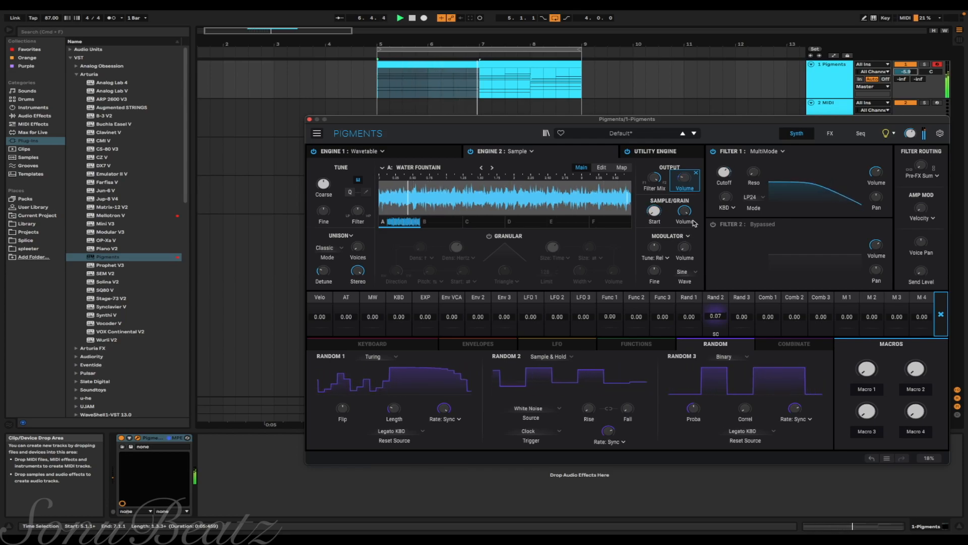
pyautogui.moveTo(684, 178); pyautogui.dragTo(684, 180)
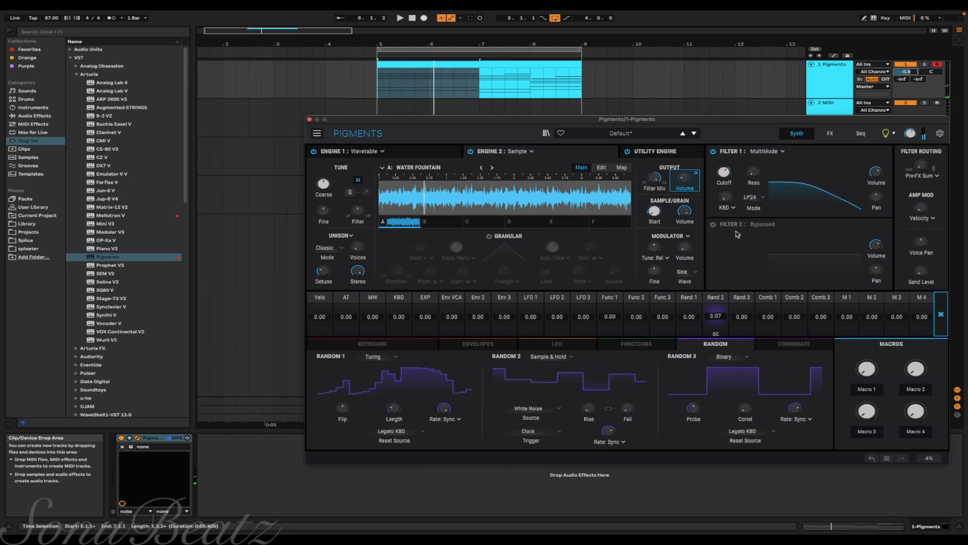
# Step: Turn on Filter 2 and set its type to Comb
pyautogui.click(713, 225)
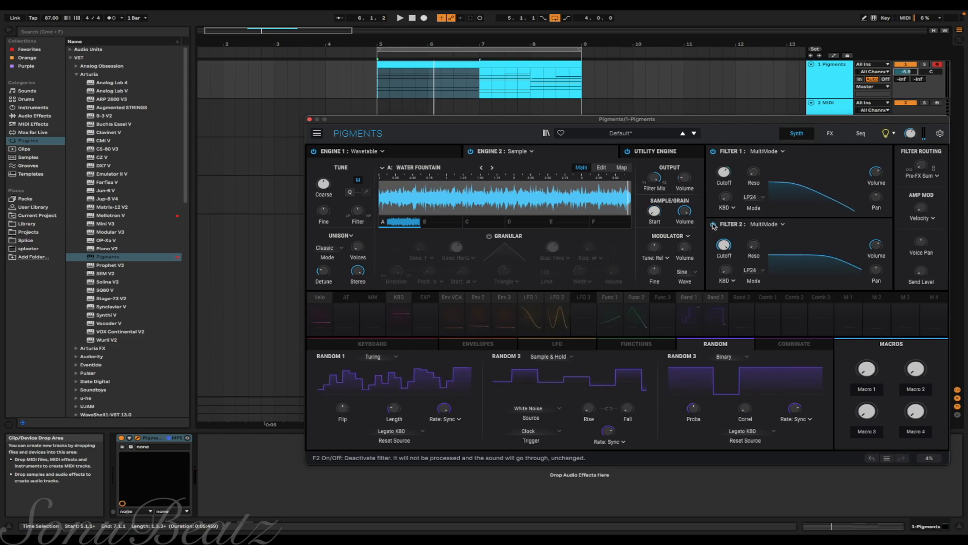
pyautogui.click(771, 224)
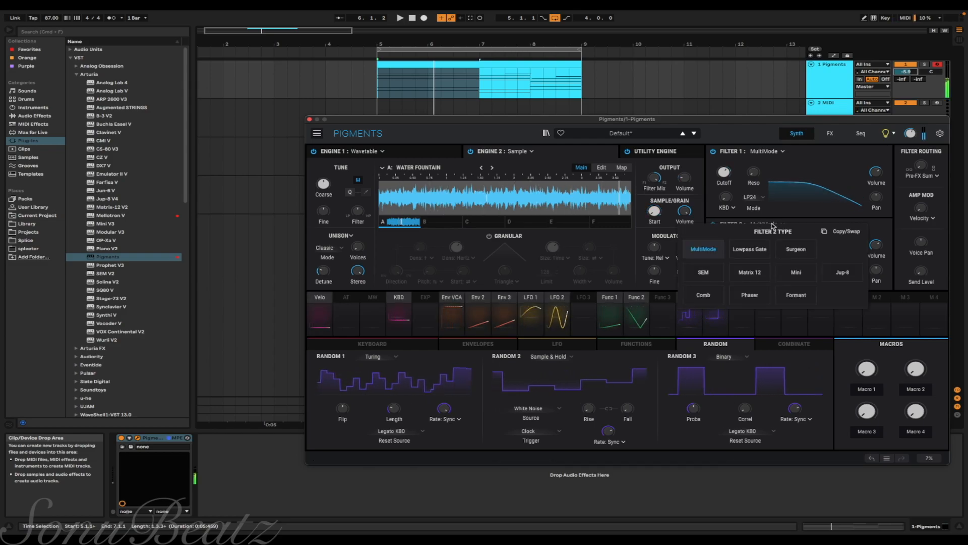
pyautogui.click(704, 295)
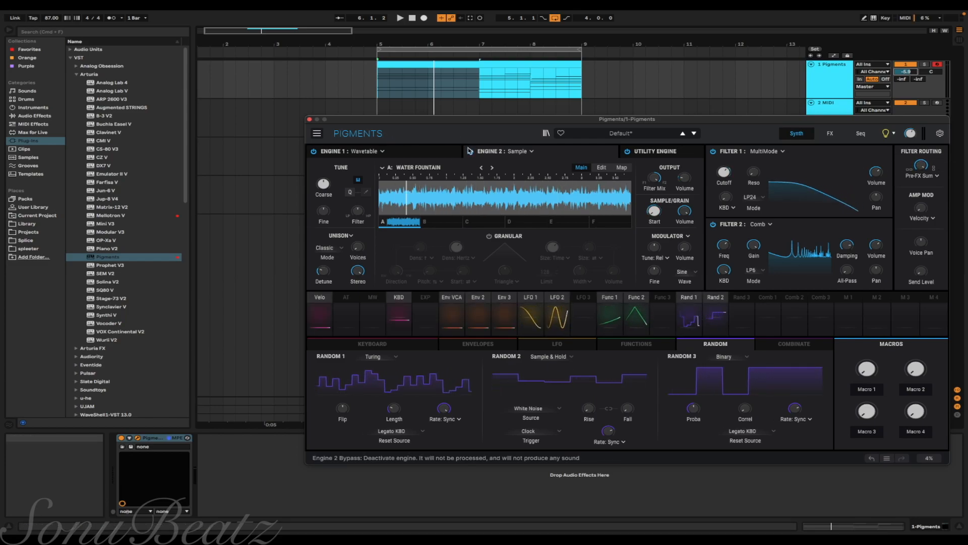
# Step: Play the clip with Engine 2 off and adjust Engine 1's filter mix between the two filters
pyautogui.click(313, 150)
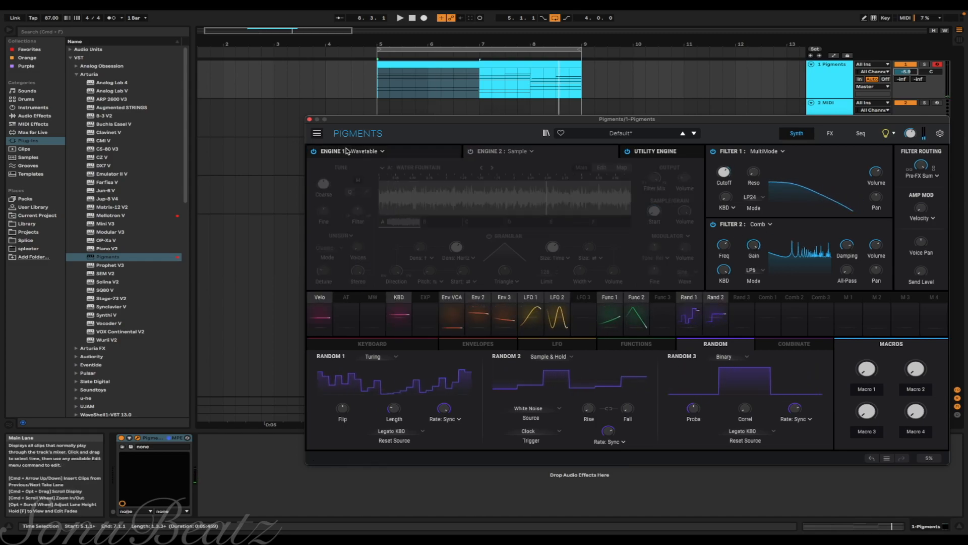
pyautogui.click(413, 150)
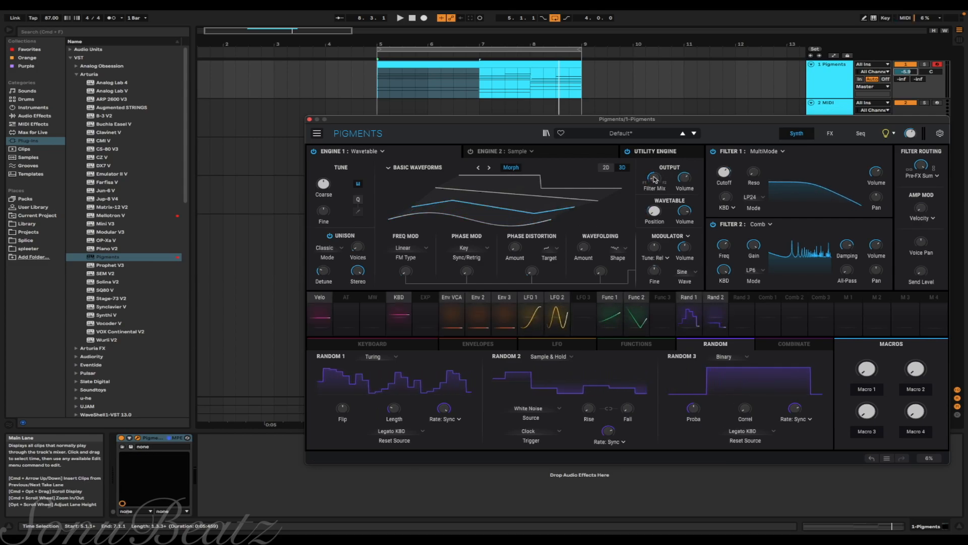
pyautogui.press('space')
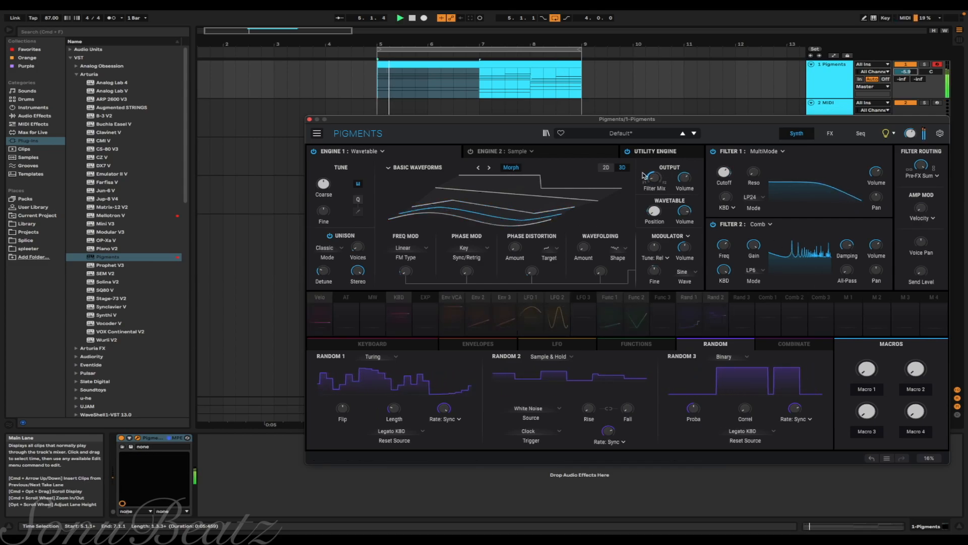
pyautogui.moveTo(654, 179)
pyautogui.mouseDown()
pyautogui.moveTo(654, 201)
pyautogui.moveTo(654, 173)
pyautogui.mouseUp()
# Step: Audition Engine 2 alone with Engine 1 and the Utility Engine off, setting its filter mix to 12% F1 and 88% F2 with Filter 2 on
pyautogui.click(502, 152)
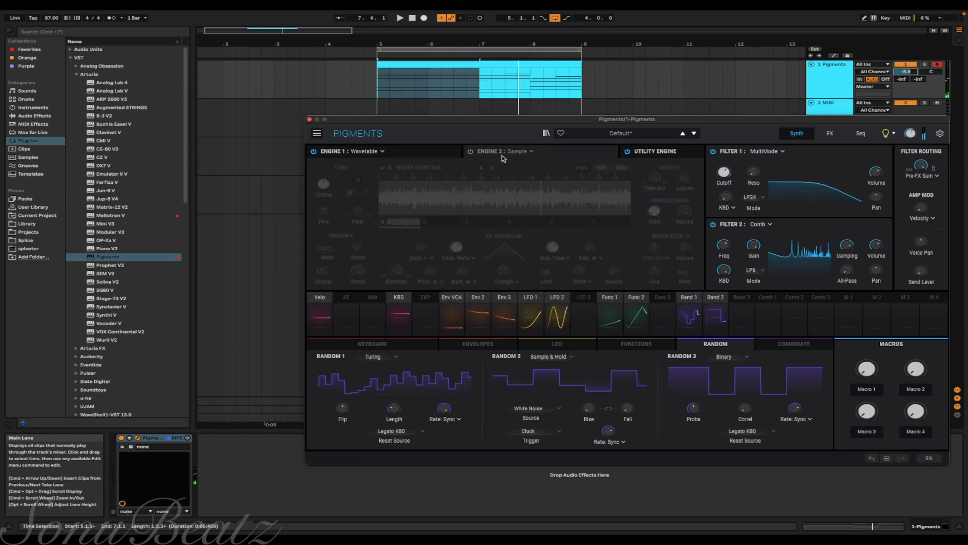
pyautogui.click(471, 151)
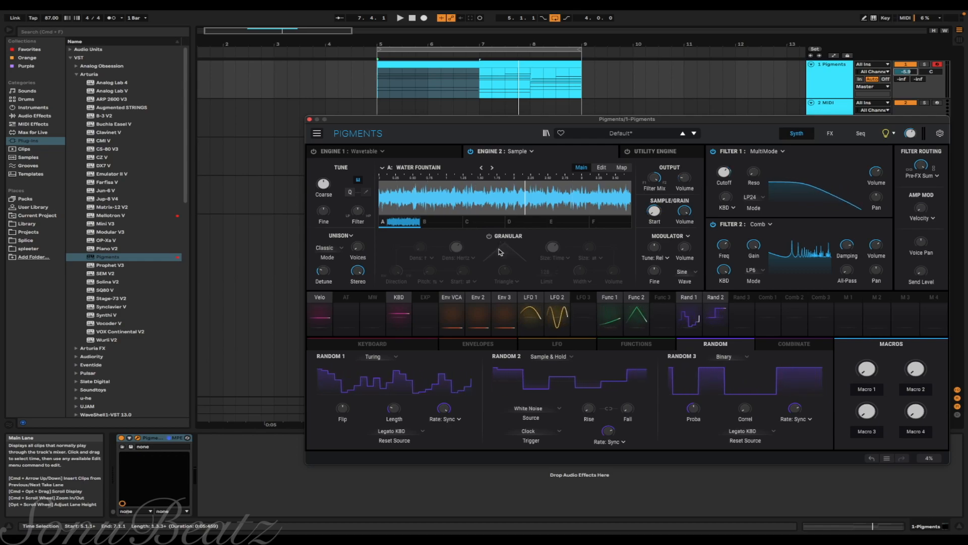
pyautogui.press('space')
pyautogui.moveTo(697, 172)
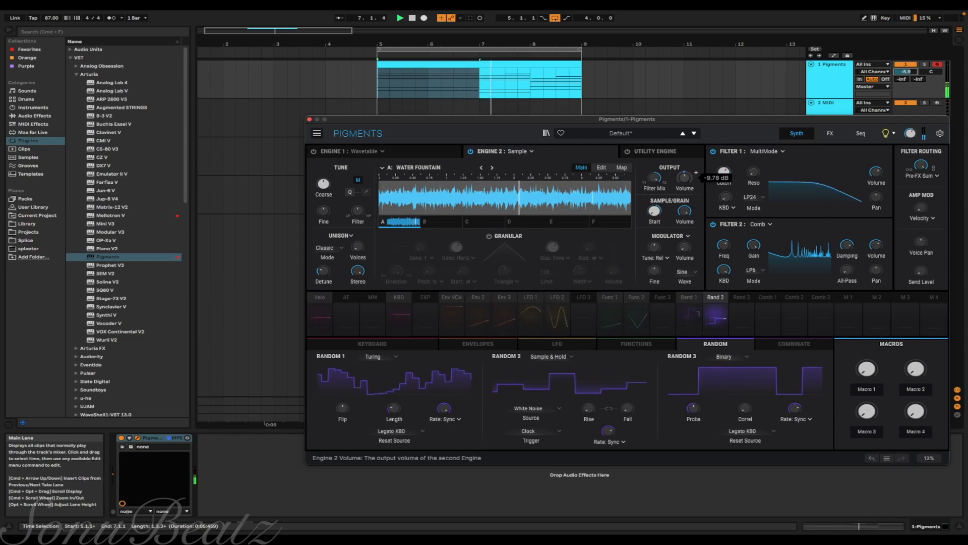
pyautogui.scroll(2, 696, 173)
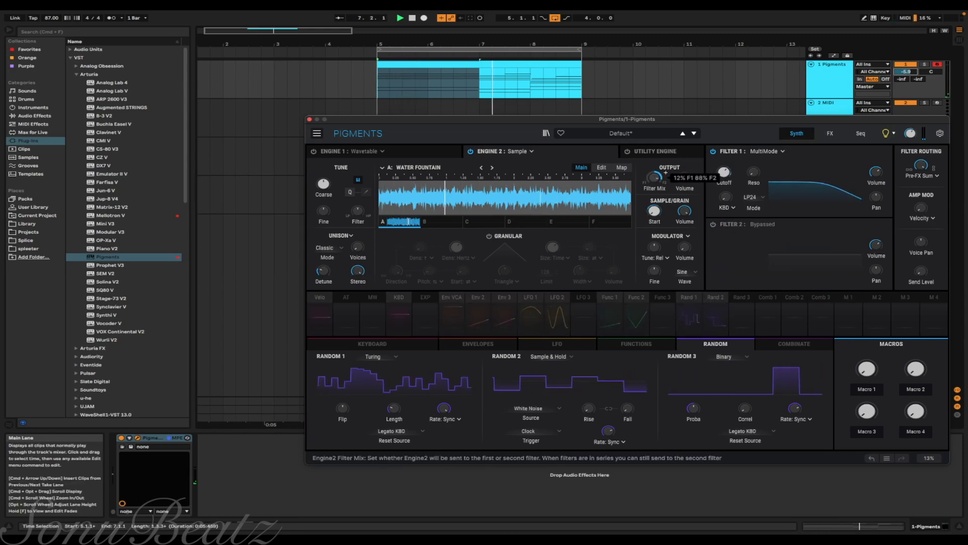
pyautogui.click(713, 224)
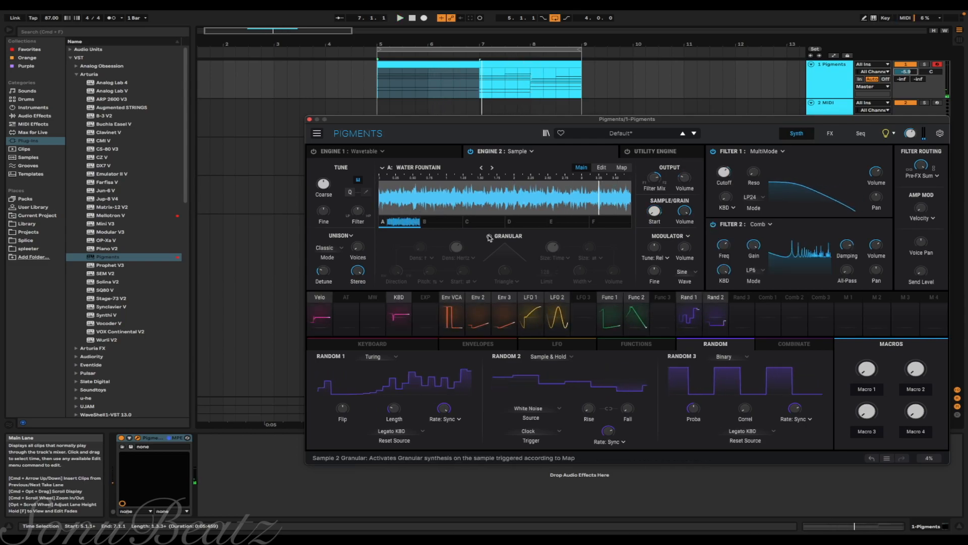
# Step: Enable granular synthesis on Engine 2, randomize the grain size and set the grain limit to 8
pyautogui.click(489, 238)
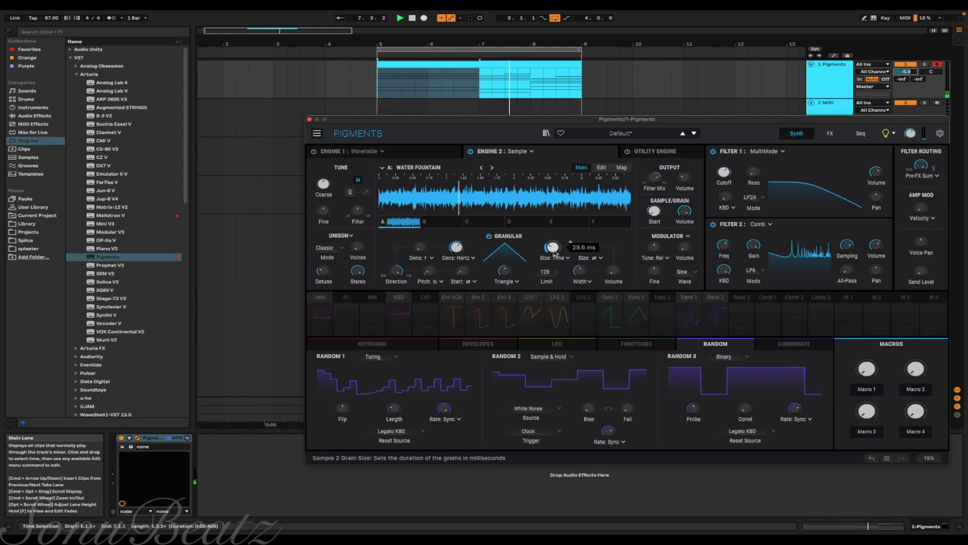
pyautogui.moveTo(591, 250); pyautogui.dragTo(591, 238)
pyautogui.moveTo(546, 271); pyautogui.dragTo(545, 297)
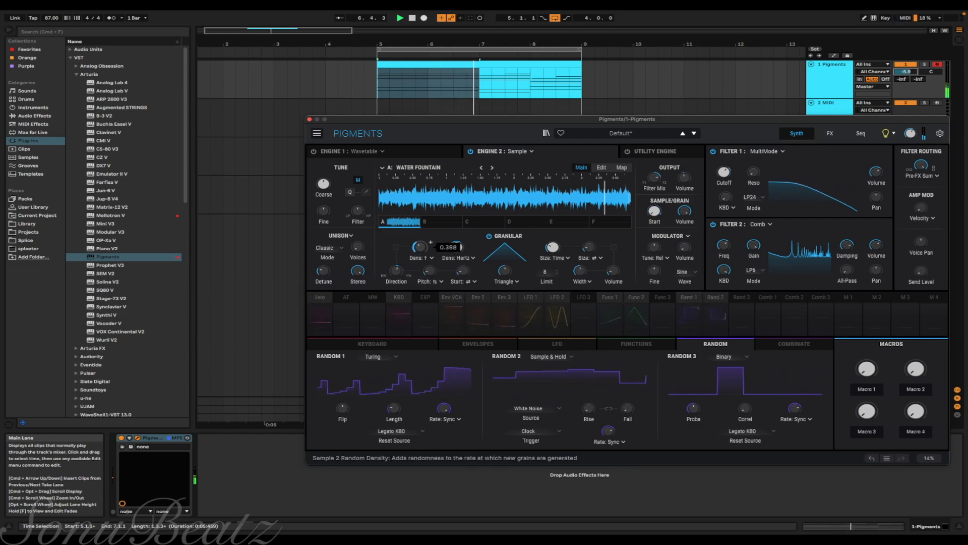
# Step: Set the random density dispersion to Less Dense and lower the grain density during playback
pyautogui.click(425, 257)
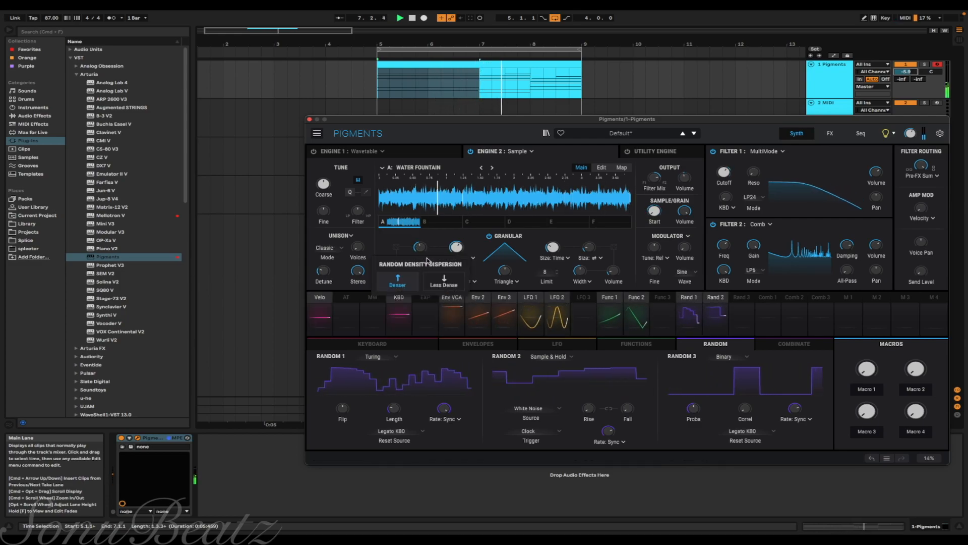
pyautogui.click(437, 284)
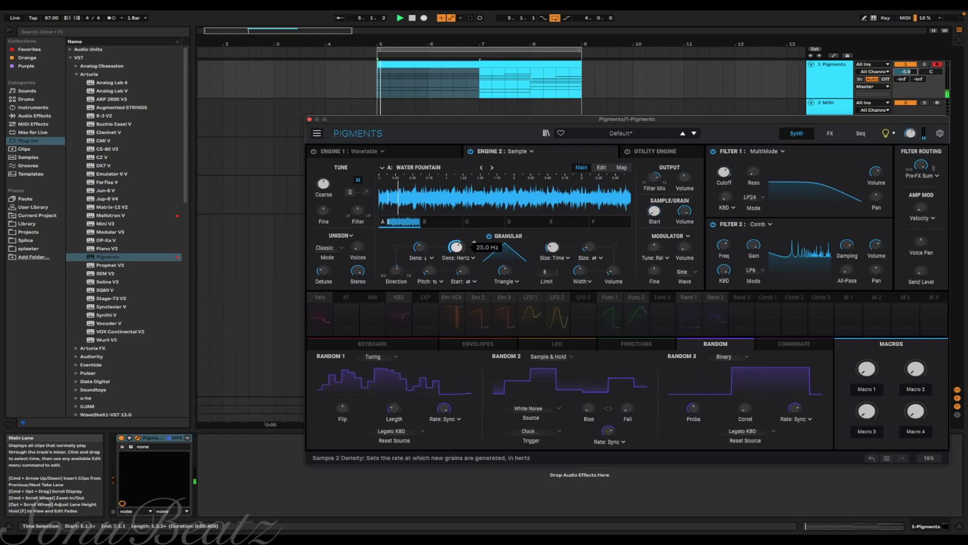
pyautogui.moveTo(457, 247); pyautogui.dragTo(457, 249)
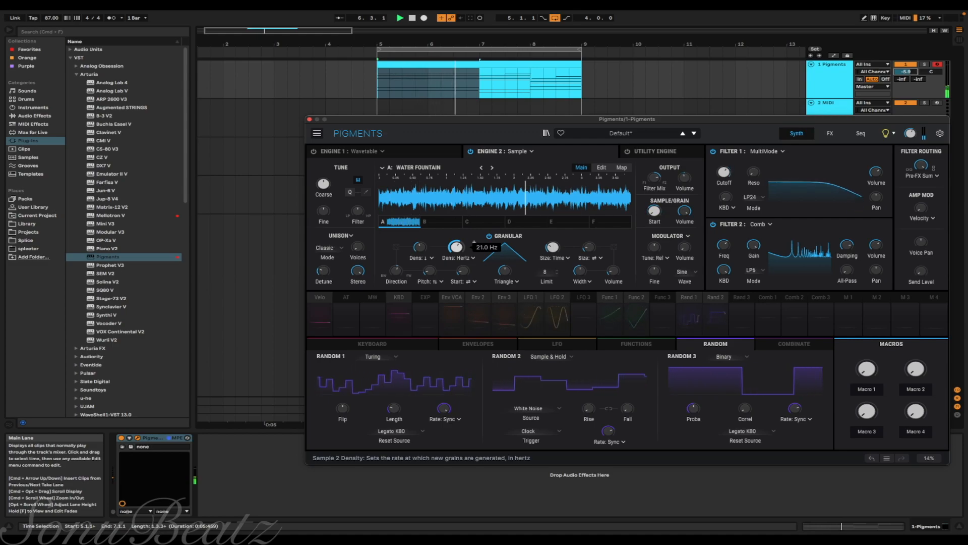
pyautogui.moveTo(456, 247)
pyautogui.mouseDown()
pyautogui.moveTo(456, 237)
pyautogui.moveTo(456, 257)
pyautogui.mouseUp()
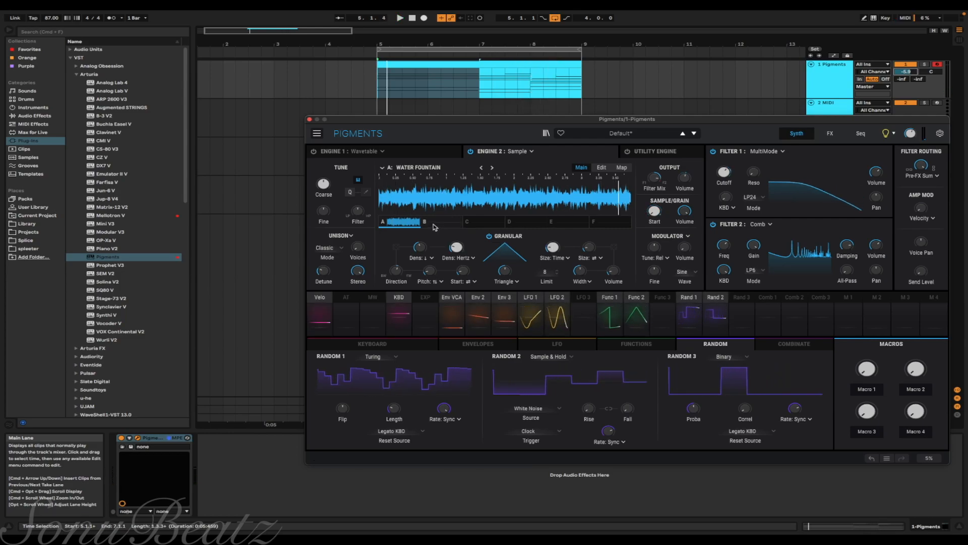
# Step: Load the Jungle - Busy sample into slot B of Engine 2 and show the engine's sample map
pyautogui.click(434, 227)
pyautogui.click(431, 171)
pyautogui.click(507, 219)
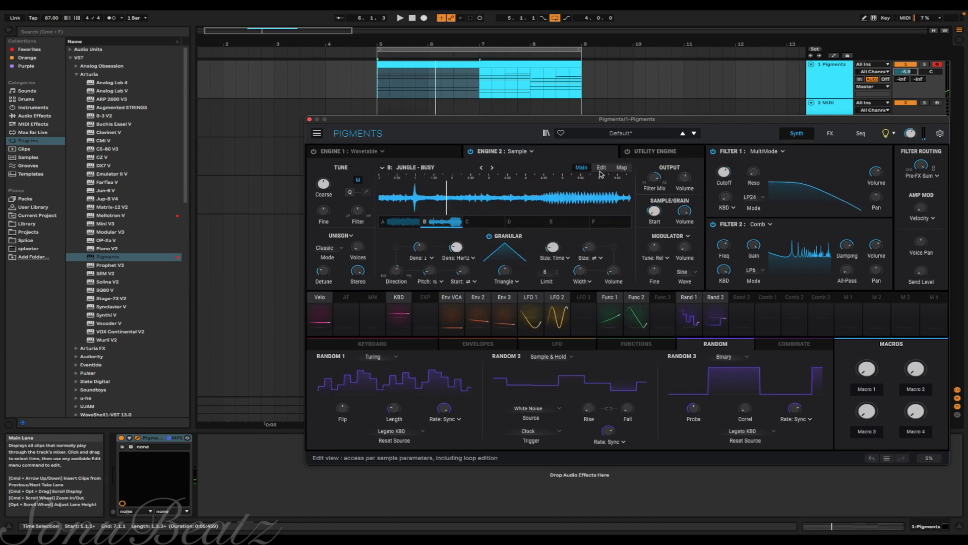
pyautogui.click(603, 171)
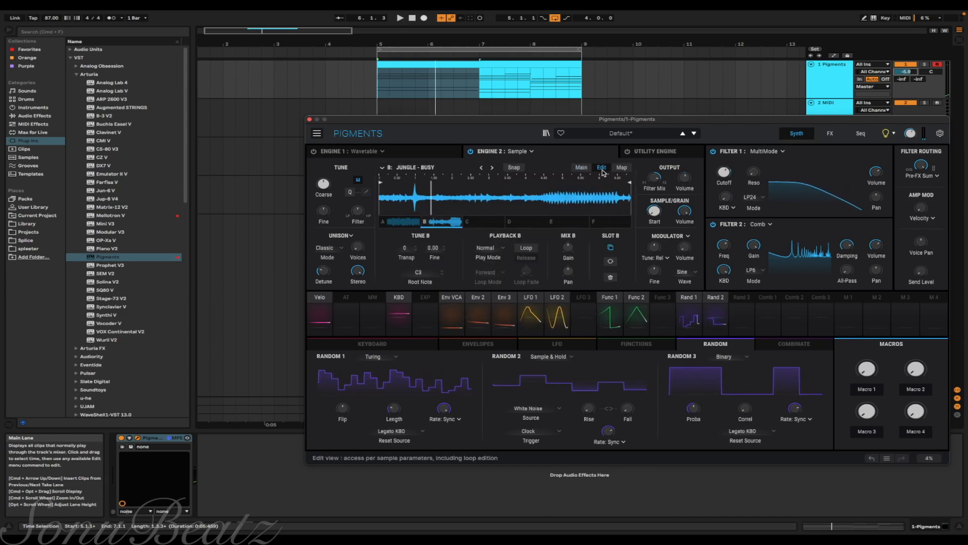
pyautogui.click(621, 168)
# Step: Try the Sample Pick mode in Engine 2's sample map and bring up the modulation sources for its pick amount
pyautogui.click(451, 250)
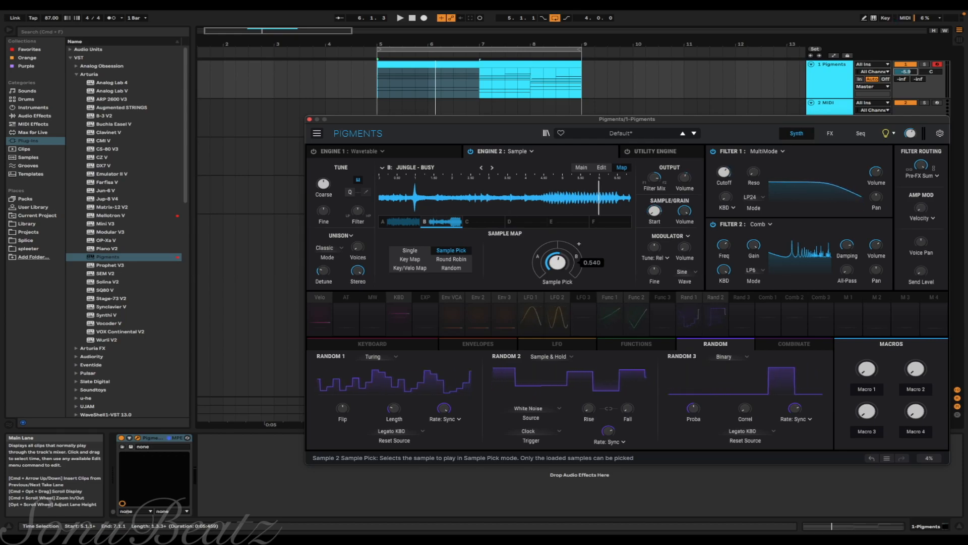
pyautogui.click(579, 243)
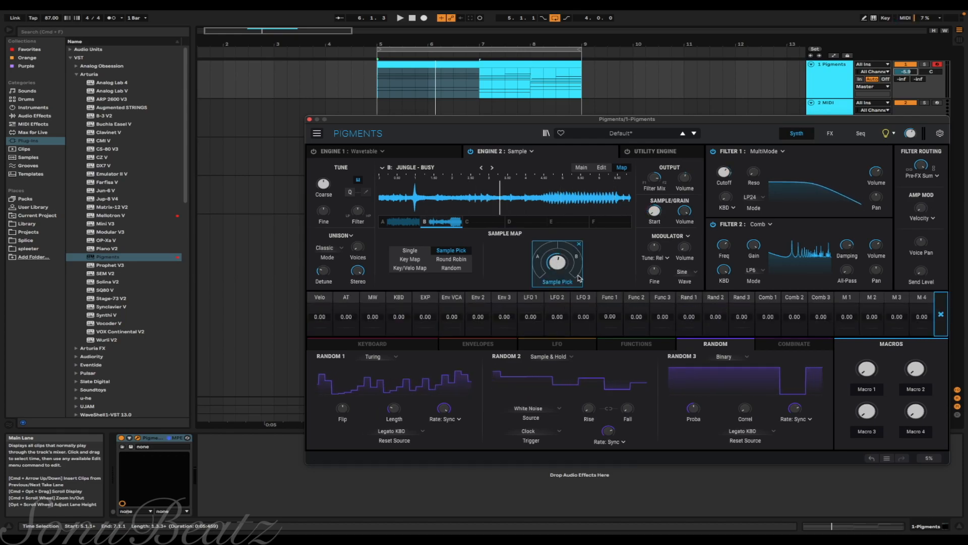
pyautogui.click(579, 245)
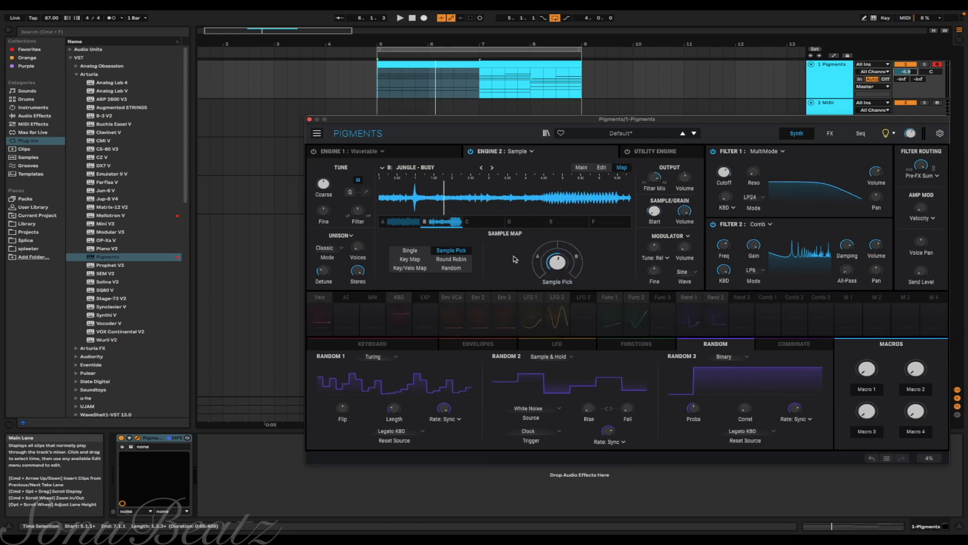
# Step: Compare the Round Robin, Key/Velo Map, Random, Key Map and Single sample map modes, then play the clip with Round Robin
pyautogui.click(453, 259)
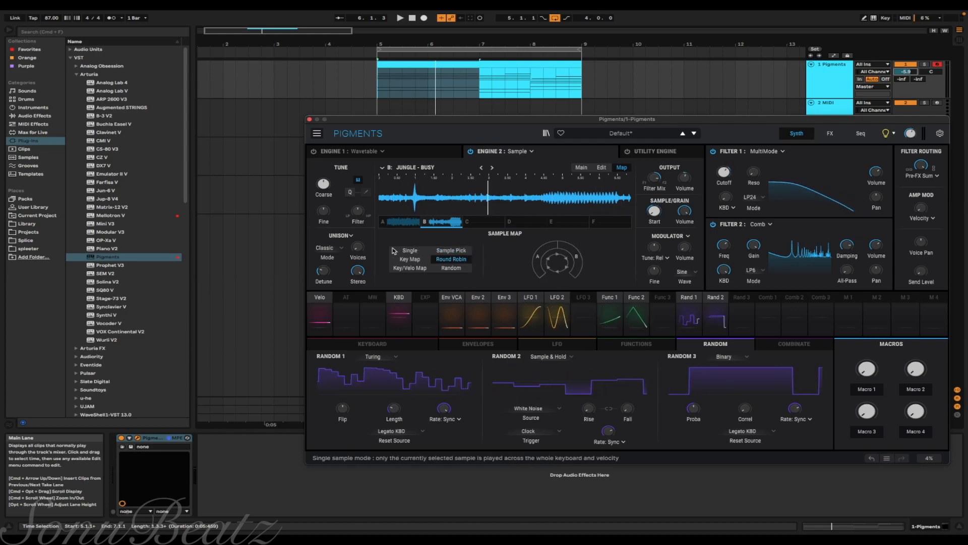
pyautogui.click(410, 267)
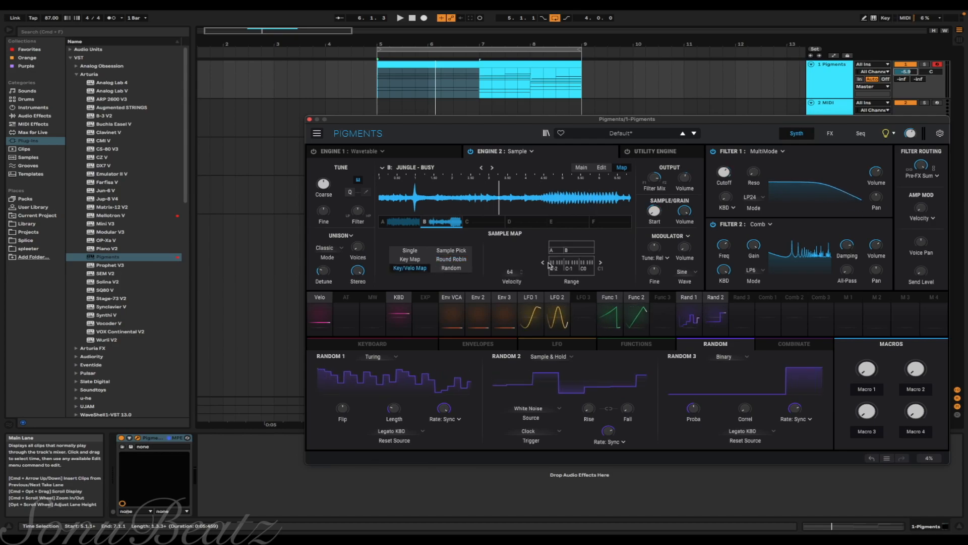
pyautogui.click(452, 268)
pyautogui.click(418, 260)
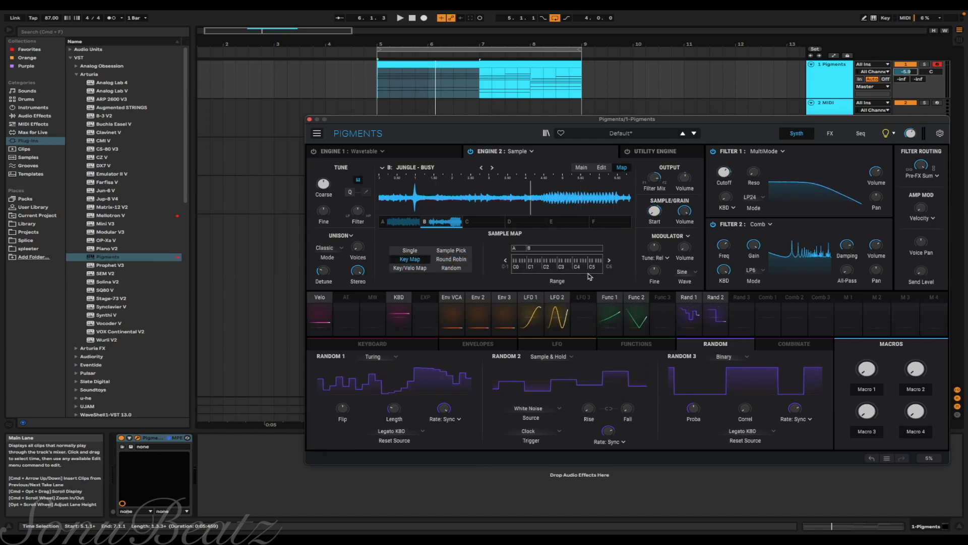
pyautogui.click(410, 267)
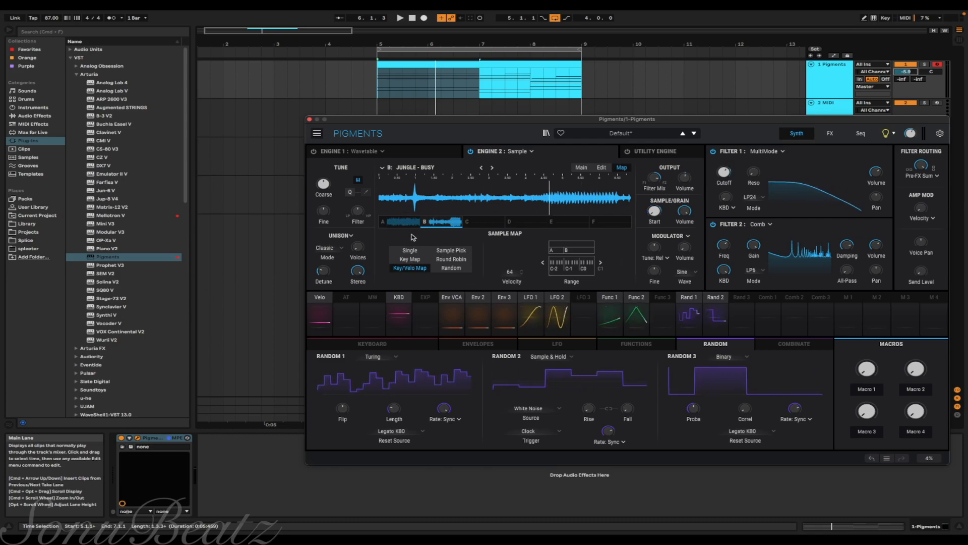
pyautogui.click(410, 250)
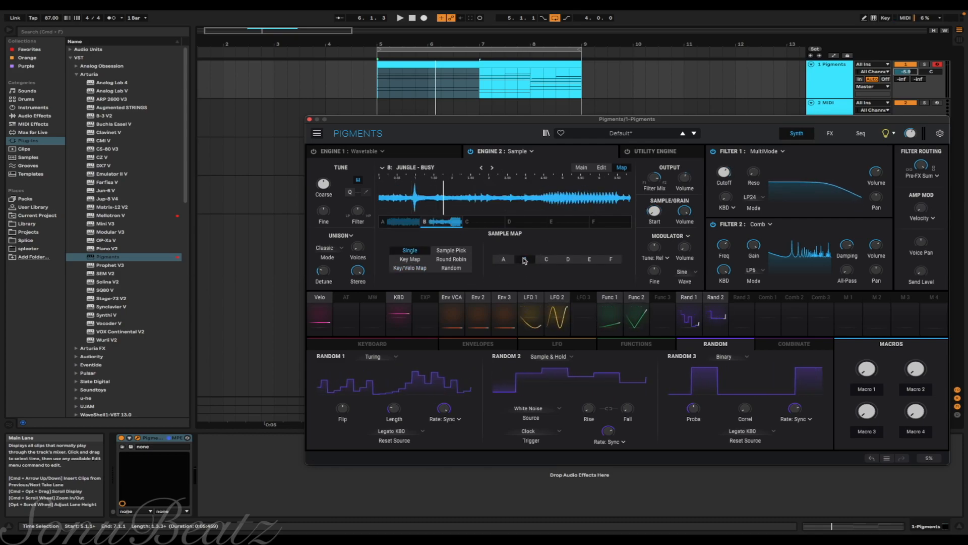
pyautogui.click(452, 259)
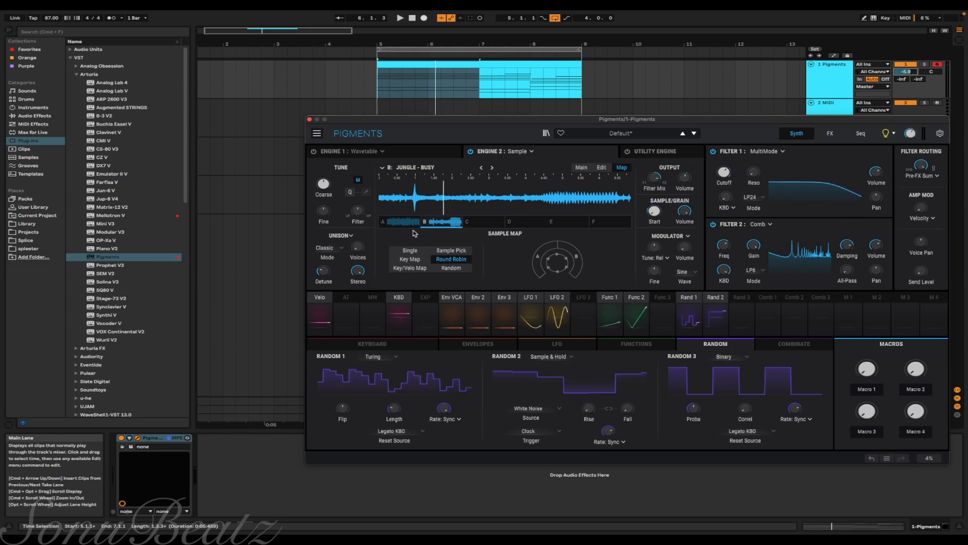
pyautogui.press('space')
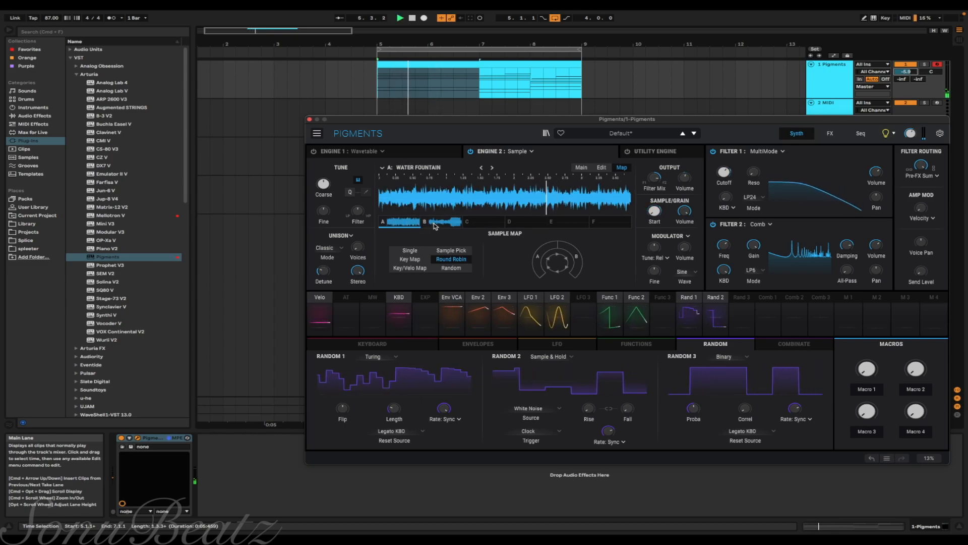
# Step: Load the Marimba C4 sample from Bells & Mallets into the empty slot C of Engine 2
pyautogui.click(466, 222)
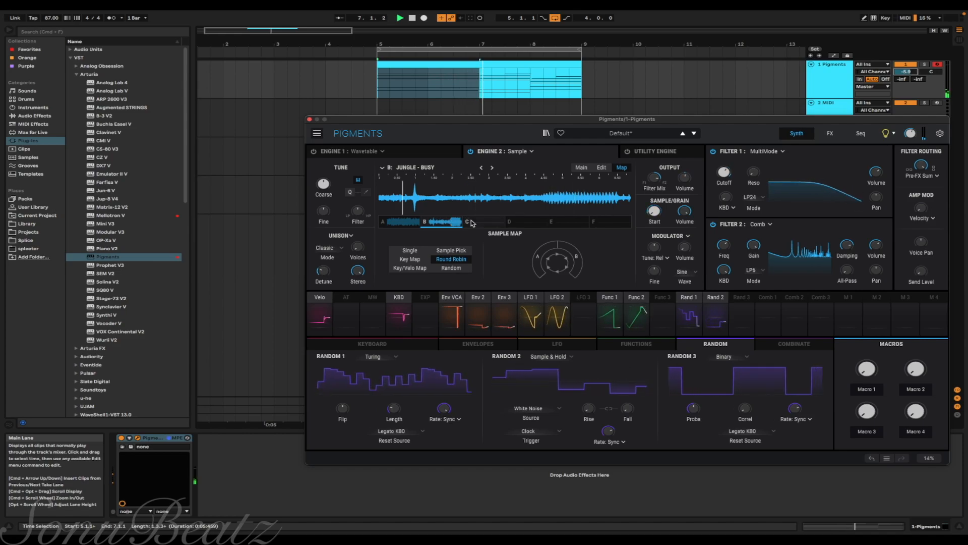
pyautogui.click(462, 195)
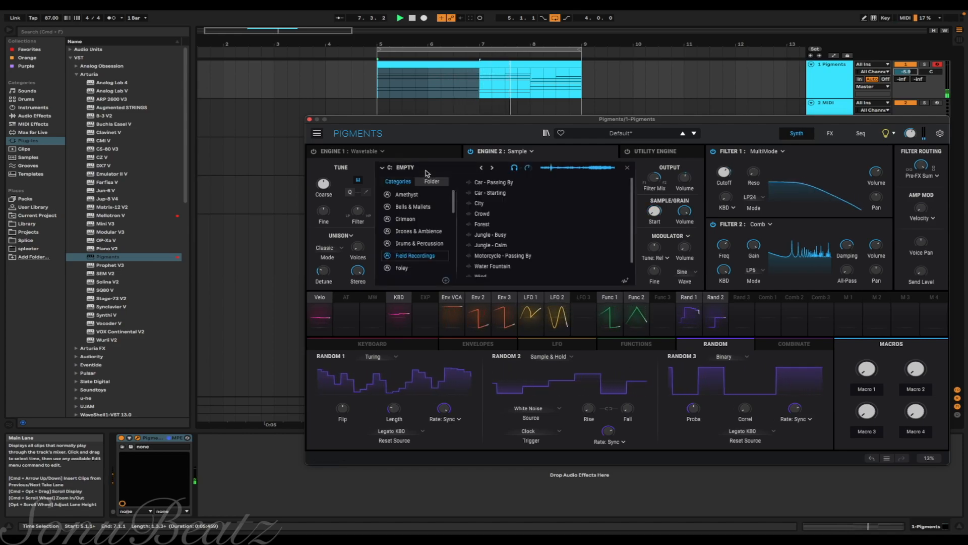
pyautogui.click(422, 207)
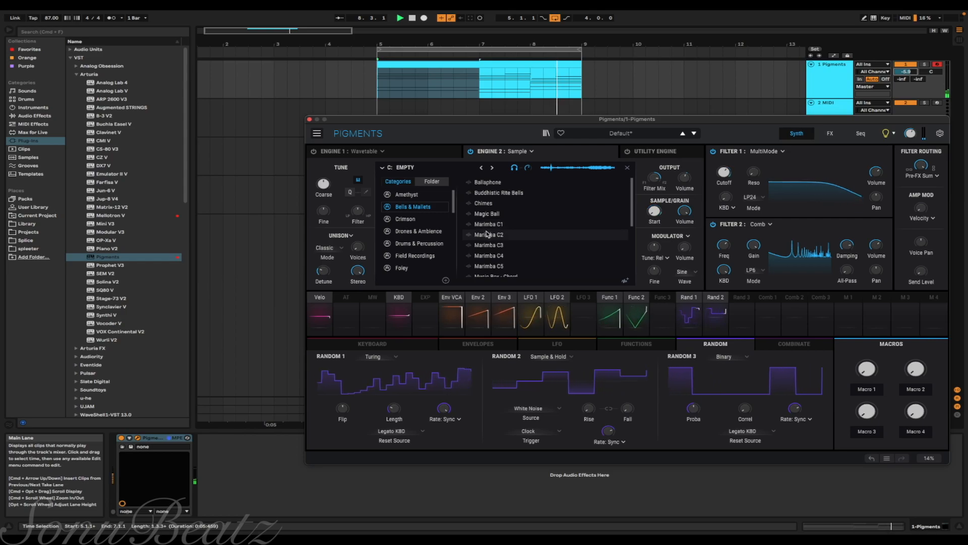
pyautogui.doubleClick(492, 256)
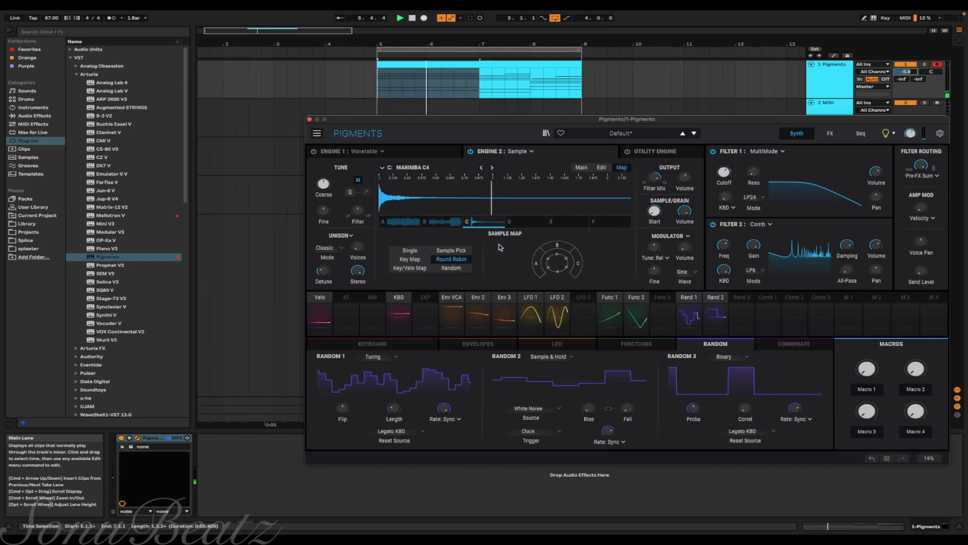
# Step: Shorten the Marimba C4 sample by moving its end marker close to the initial transient, and return to Engine 2's main view
pyautogui.click(601, 167)
pyautogui.moveTo(600, 182); pyautogui.dragTo(424, 192)
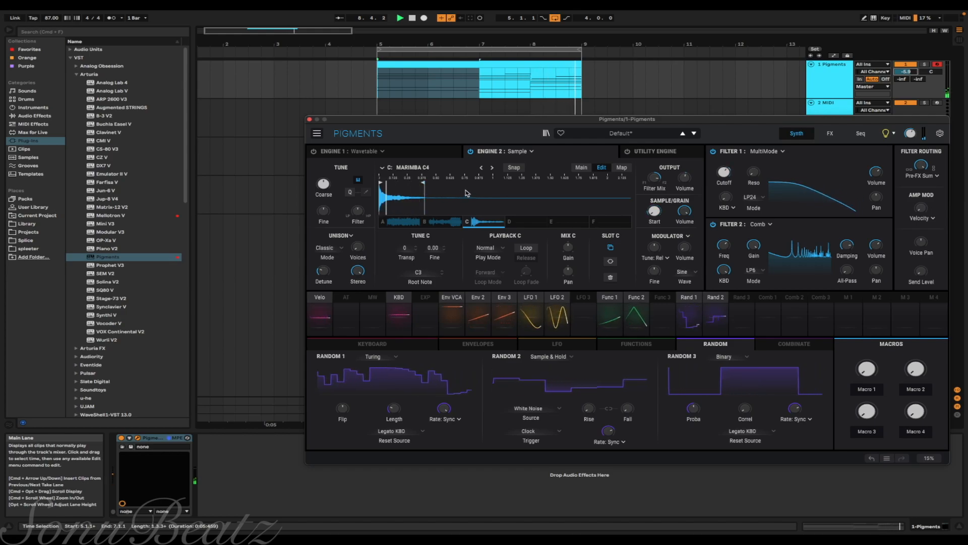
pyautogui.click(582, 169)
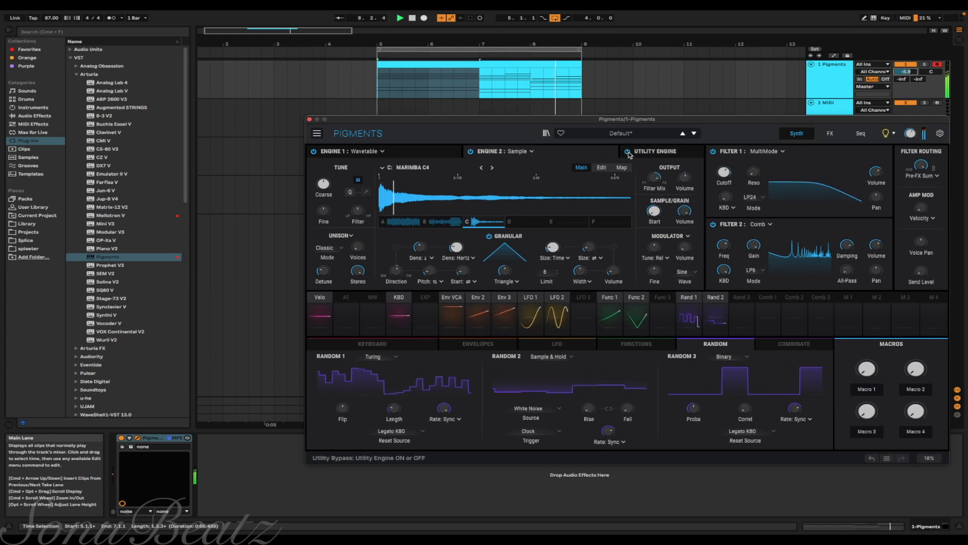
# Step: Balance the utility oscillator's volume at -12.8 dB and Engine 2's output volume at -3.28 dB
pyautogui.click(653, 151)
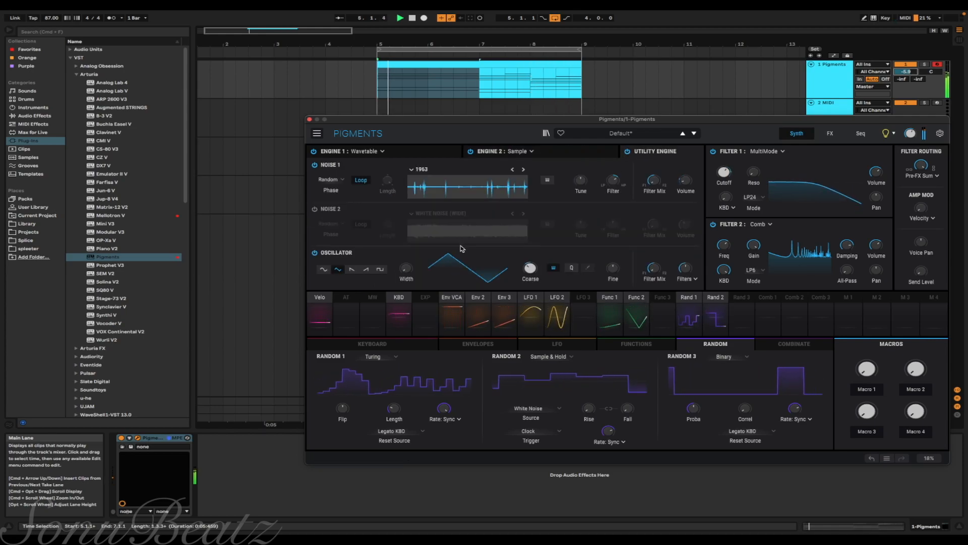
pyautogui.moveTo(685, 268)
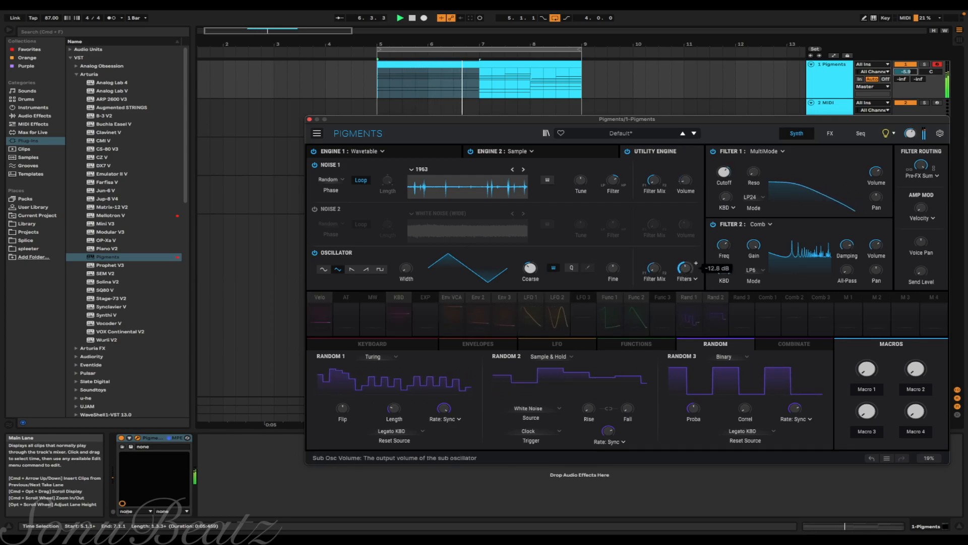
pyautogui.click(572, 151)
pyautogui.moveTo(685, 178)
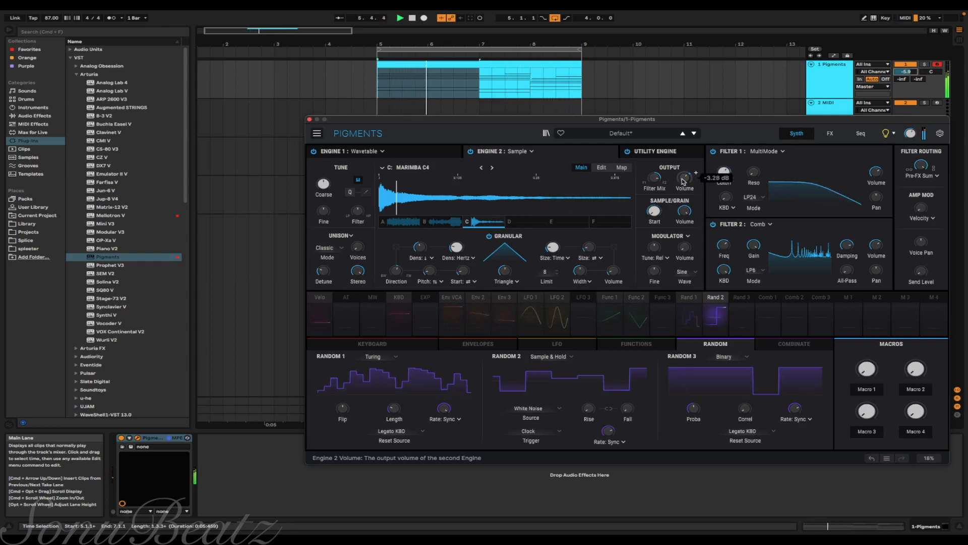
# Step: Adjust the FX A delay's dry/wet, raise the reverb's dry/wet, shorten its decay and set its damping to 0.504
pyautogui.click(827, 133)
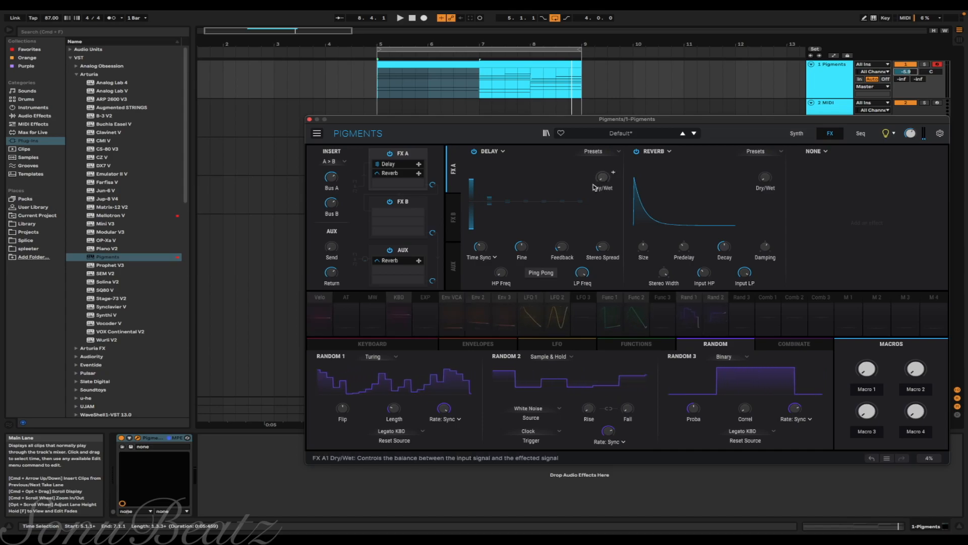
pyautogui.moveTo(601, 176)
pyautogui.mouseDown()
pyautogui.moveTo(601, 160)
pyautogui.moveTo(602, 177)
pyautogui.mouseUp()
pyautogui.moveTo(765, 177); pyautogui.dragTo(765, 137)
pyautogui.moveTo(684, 247); pyautogui.dragTo(684, 259)
pyautogui.moveTo(765, 247); pyautogui.dragTo(765, 246)
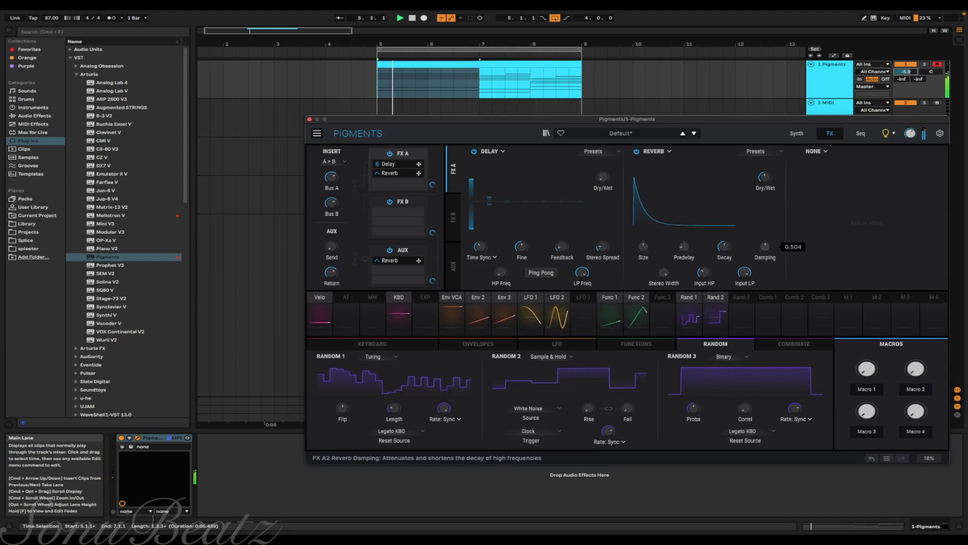
# Step: Try Chorus JUN-6 in place of the FX A delay with its Mode II and Default presets
pyautogui.click(489, 151)
pyautogui.click(547, 249)
pyautogui.click(600, 151)
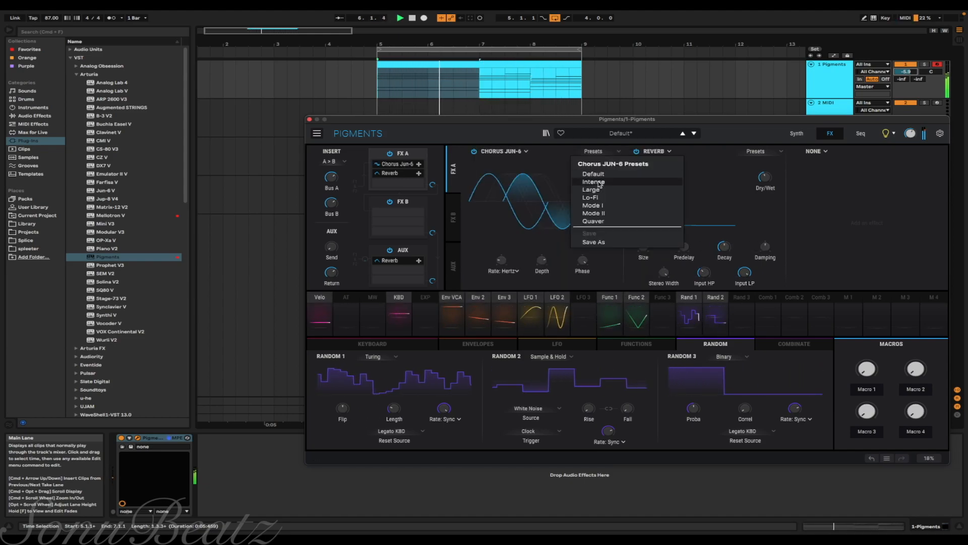
pyautogui.click(609, 216)
pyautogui.click(600, 152)
pyautogui.click(606, 173)
# Step: Try the BL-20 Flanger in the first FX A slot and compare its presets, ending on Manual
pyautogui.click(504, 151)
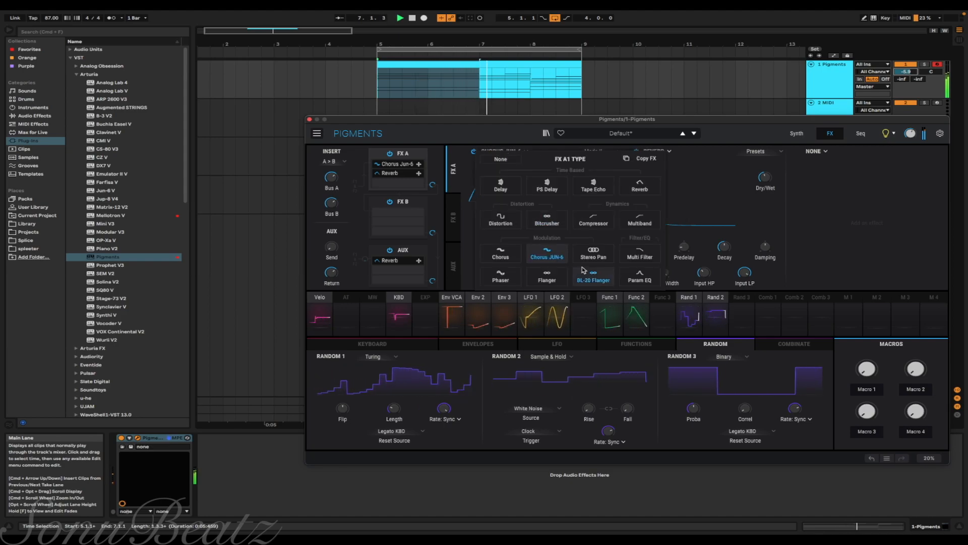
pyautogui.click(592, 274)
pyautogui.click(599, 151)
pyautogui.click(601, 191)
pyautogui.click(600, 151)
pyautogui.click(601, 205)
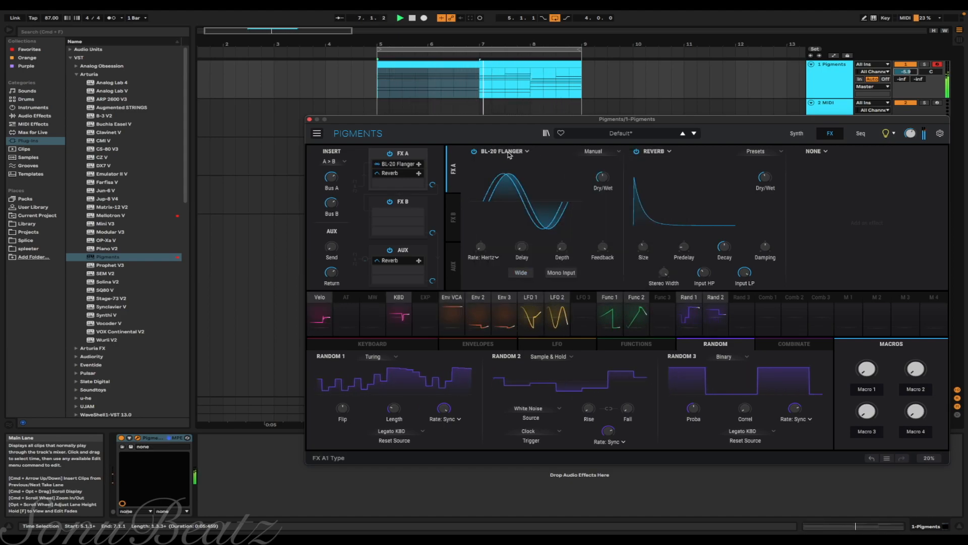
# Step: Load a Phaser in the first FX A slot, lower its dry/wet and raise its frequency to about 3363 Hz
pyautogui.click(509, 152)
pyautogui.click(548, 273)
pyautogui.moveTo(603, 179); pyautogui.dragTo(604, 192)
pyautogui.moveTo(542, 246); pyautogui.dragTo(542, 217)
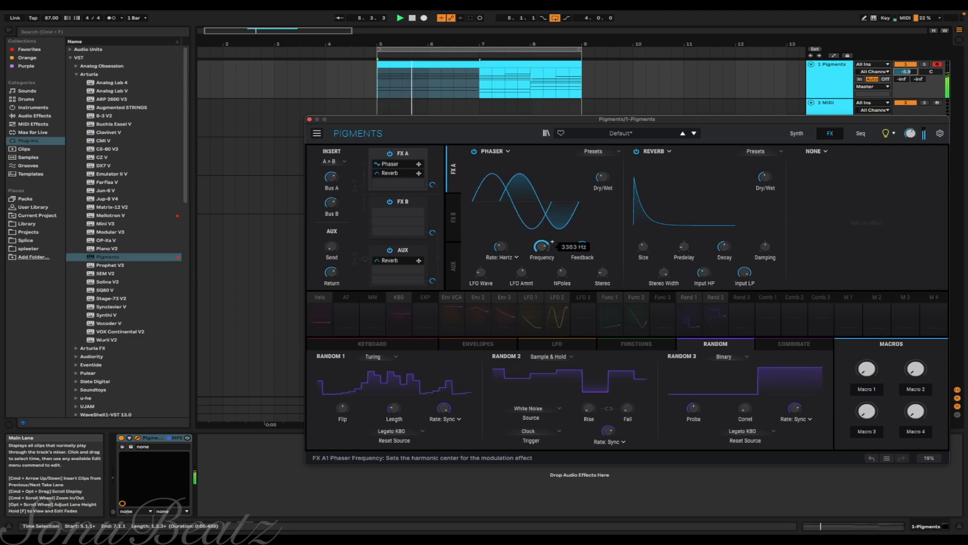
# Step: Modulate the phaser's frequency with LFO 1 at an amount of 0.08
pyautogui.click(552, 244)
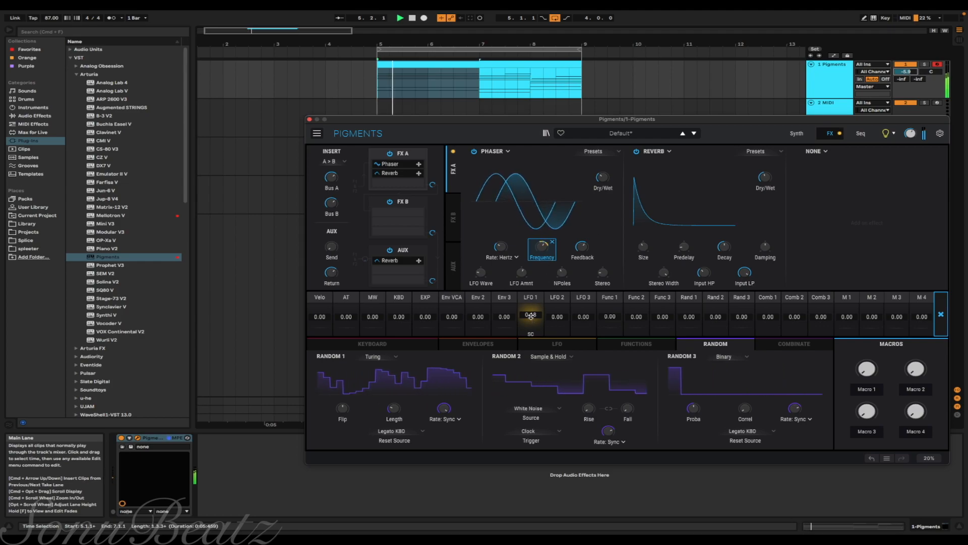
pyautogui.moveTo(531, 315); pyautogui.dragTo(530, 320)
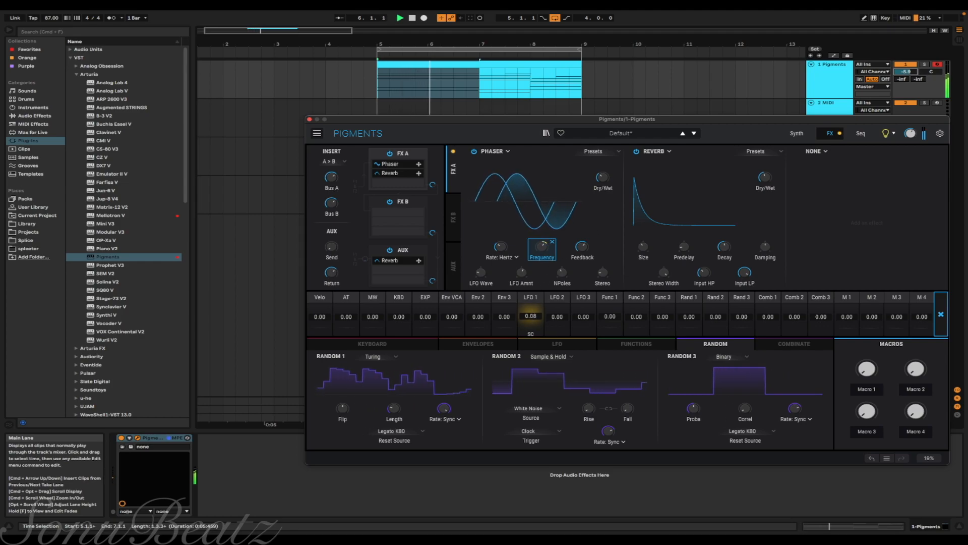
pyautogui.click(599, 220)
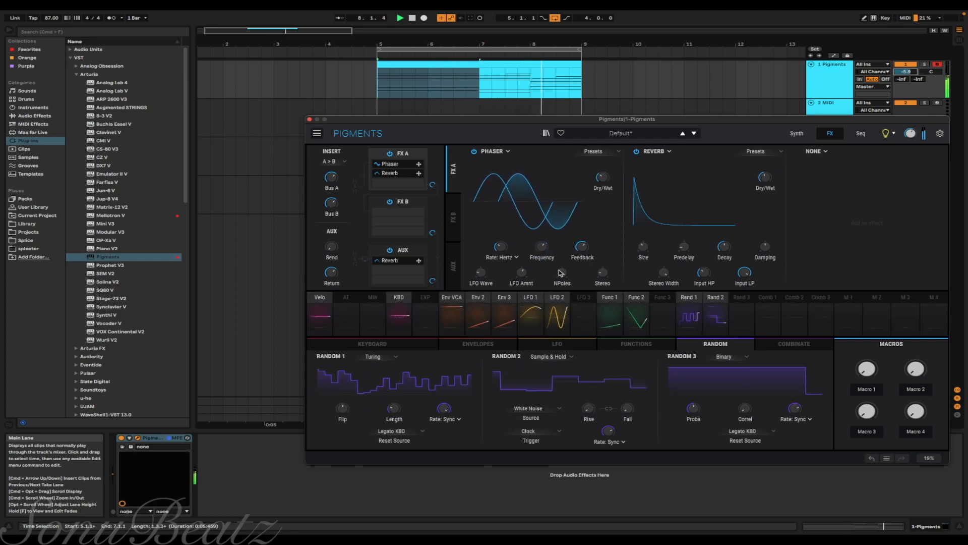
# Step: Set the phaser's NPoles to 6, stereo to 36.5 and LFO wave to Triangle, and raise its LFO amount
pyautogui.moveTo(561, 273); pyautogui.dragTo(561, 267)
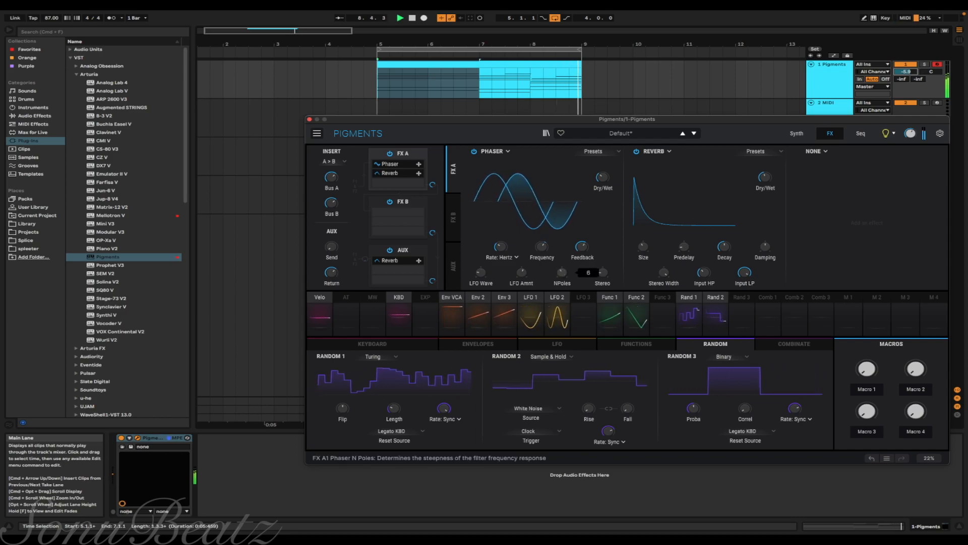
pyautogui.moveTo(601, 272)
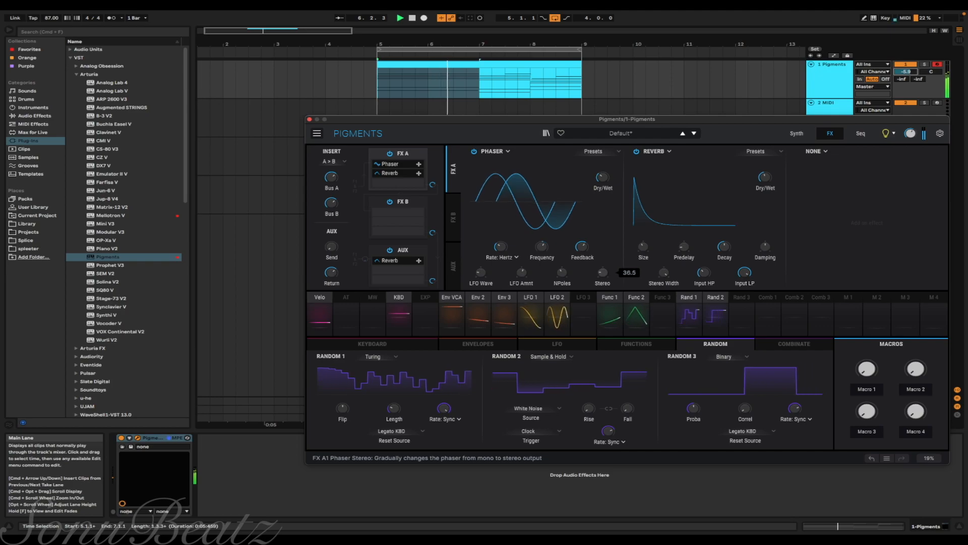
pyautogui.moveTo(481, 275)
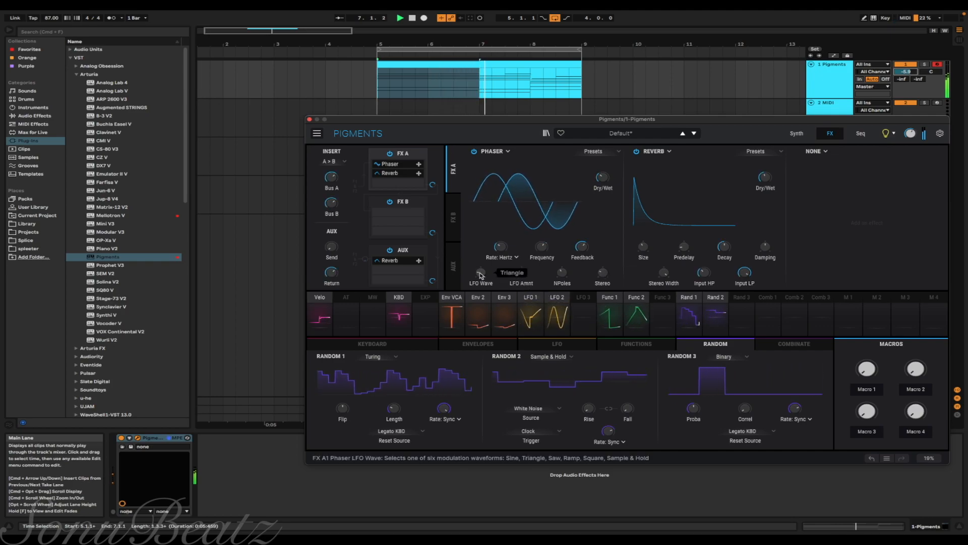
pyautogui.moveTo(522, 275)
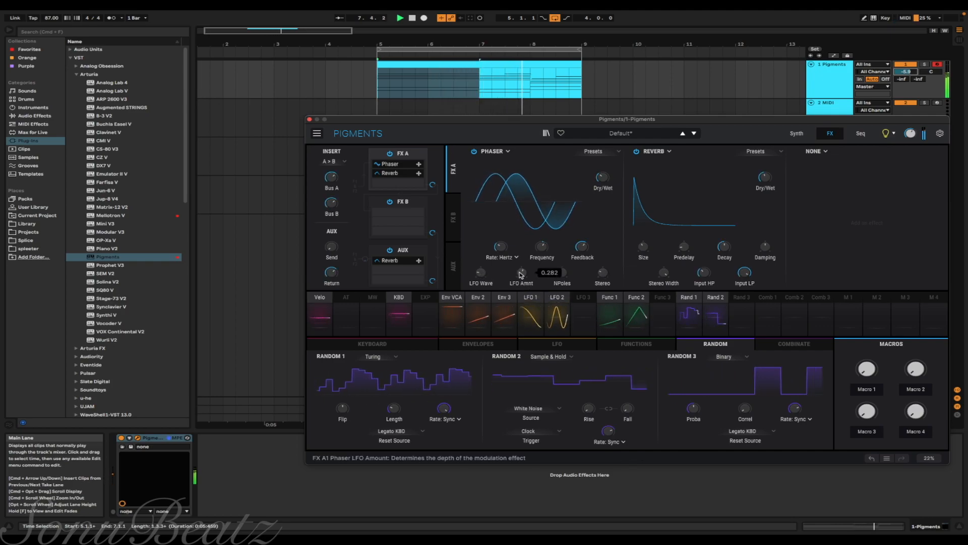
pyautogui.moveTo(522, 273); pyautogui.dragTo(521, 267)
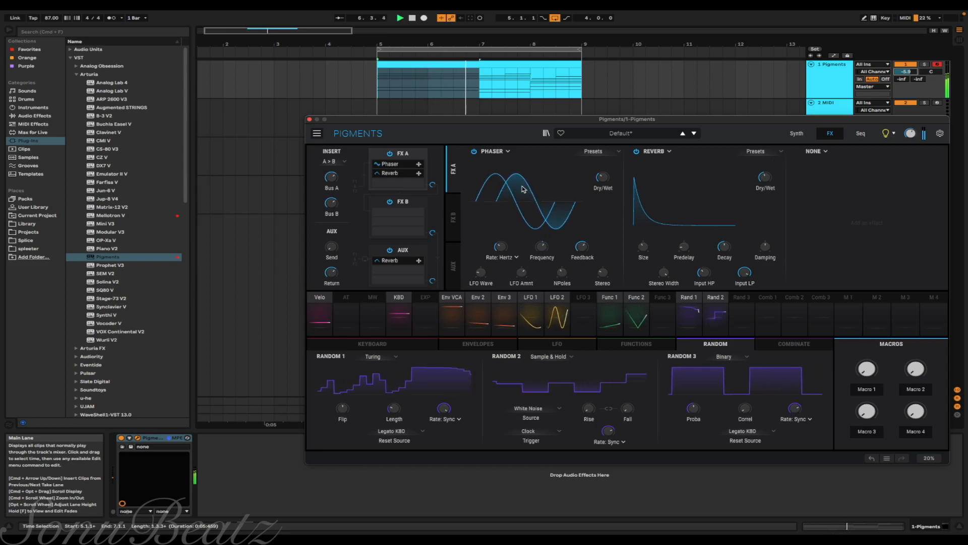
# Step: Move the reverb to the third FX A slot and insert a PS Delay in the freed second slot
pyautogui.moveTo(389, 173); pyautogui.dragTo(394, 185)
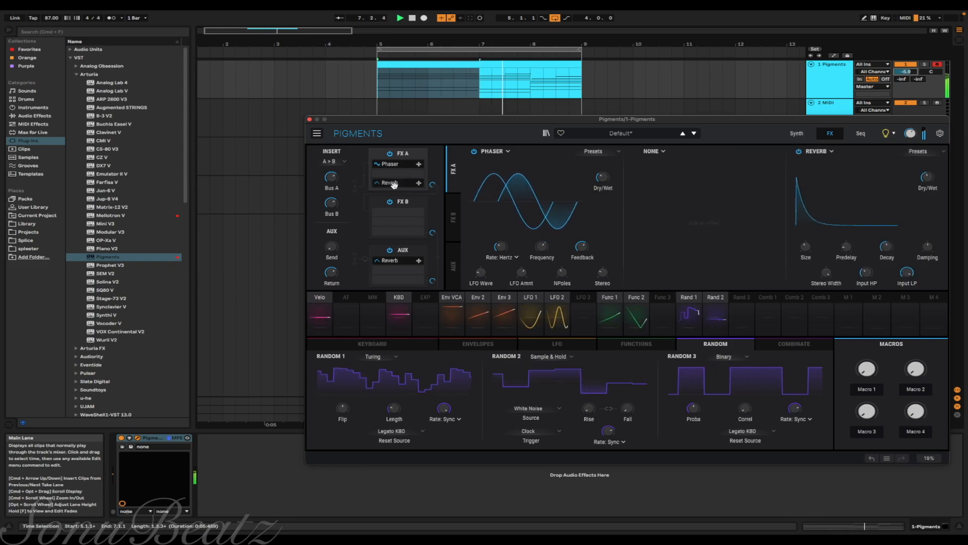
pyautogui.click(657, 154)
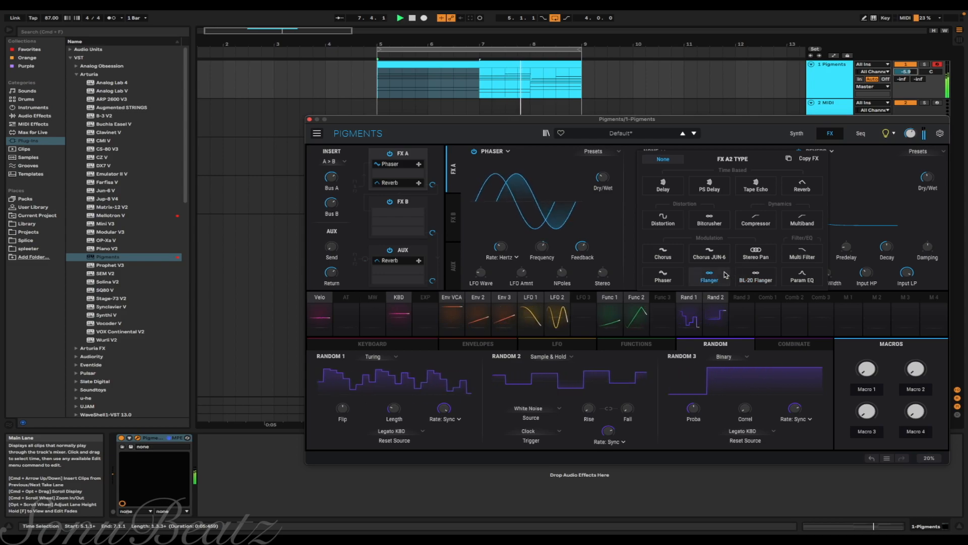
pyautogui.click(721, 188)
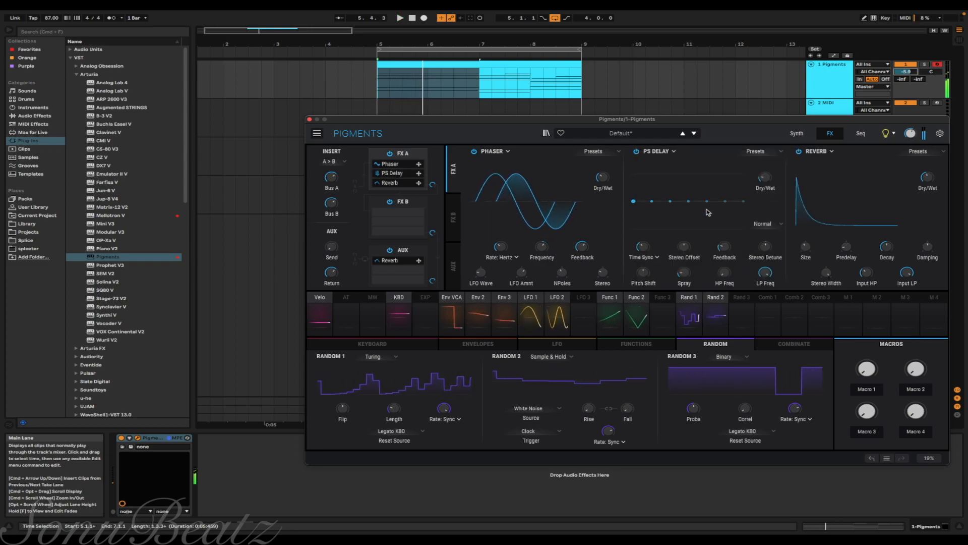
# Step: Apply the Sprinkle preset to the PS Delay and lower its dry/wet during playback
pyautogui.click(749, 152)
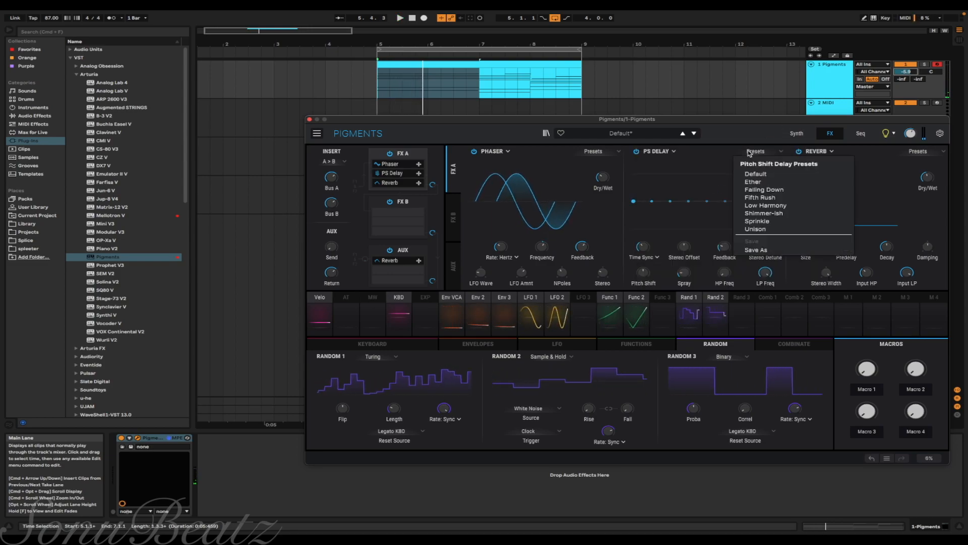
pyautogui.click(757, 222)
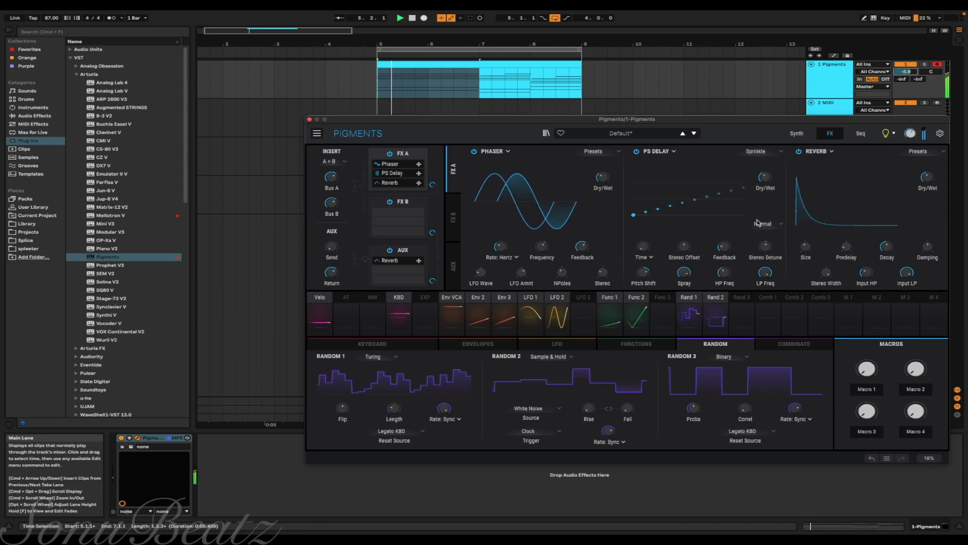
pyautogui.moveTo(765, 177)
pyautogui.mouseDown()
pyautogui.moveTo(765, 188)
pyautogui.moveTo(765, 179)
pyautogui.mouseUp()
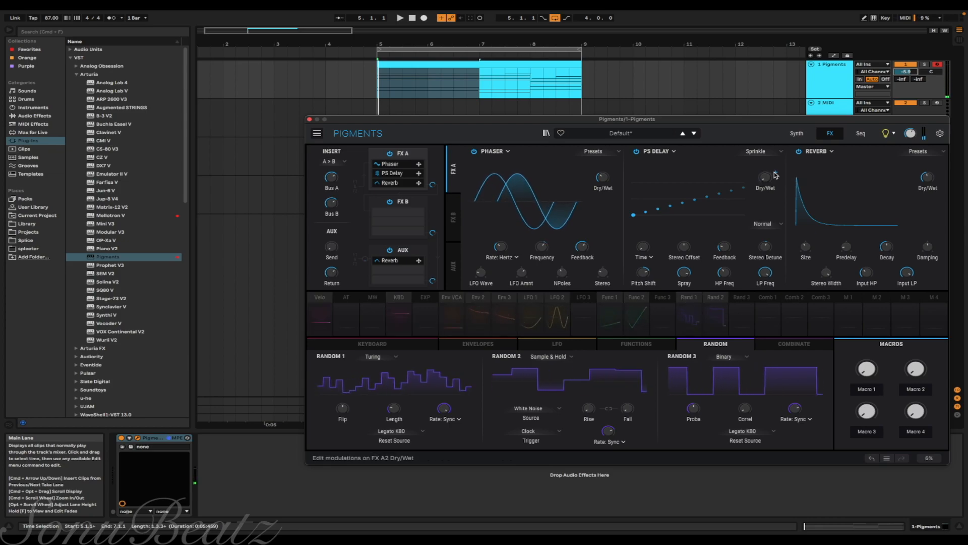
# Step: Try Func 1 as modulator of the PS Delay's dry/wet during playback, and set the Env 3 amount to 0.14
pyautogui.click(776, 175)
pyautogui.click(499, 346)
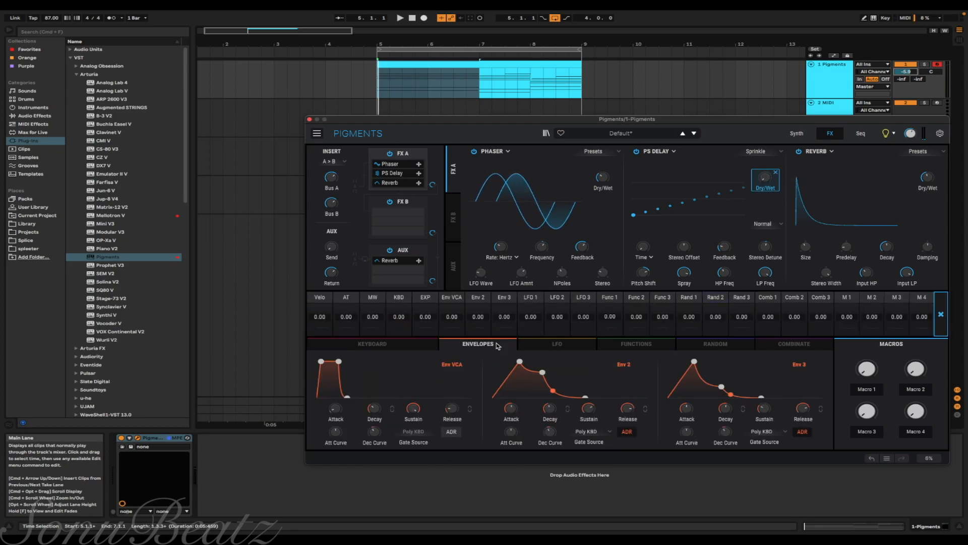
pyautogui.press('space')
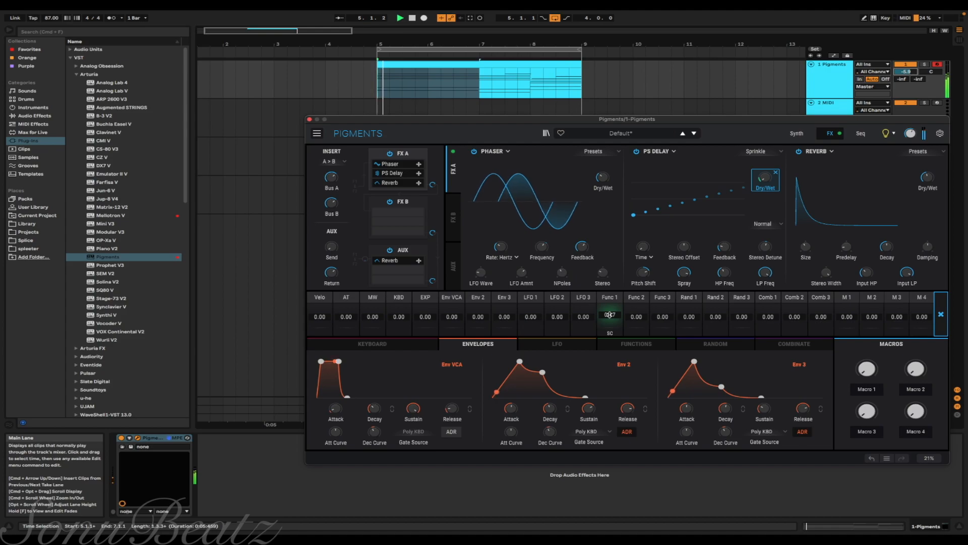
pyautogui.moveTo(610, 315); pyautogui.dragTo(610, 318)
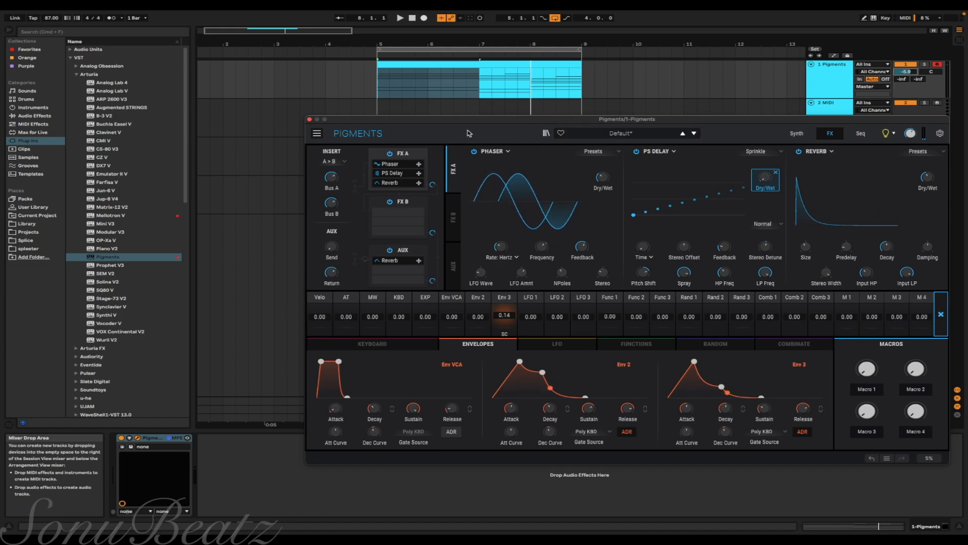
# Step: Begin saving the patch as a new preset with the author's name, the type Ambient Pad and the comment "July 3,2022"
pyautogui.click(317, 134)
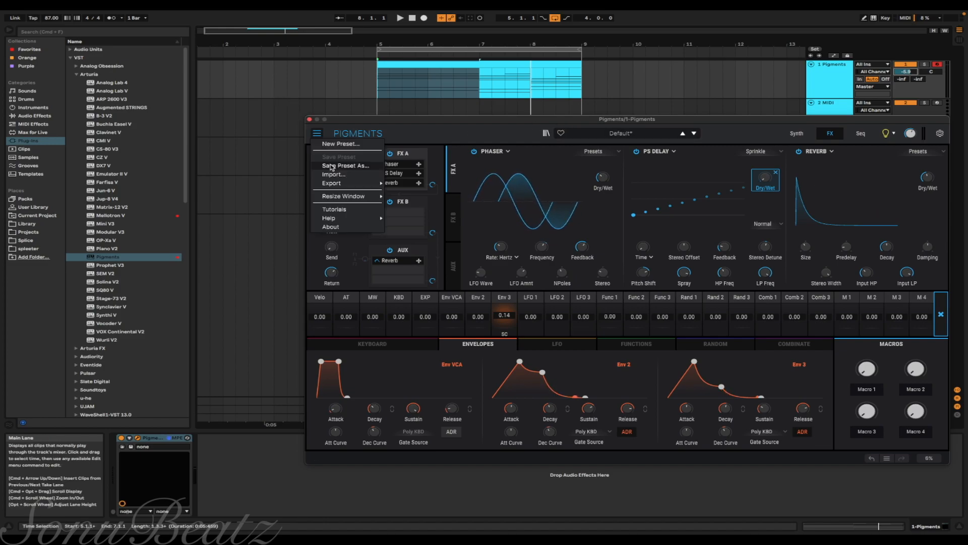
pyautogui.click(332, 166)
pyautogui.doubleClick(503, 219)
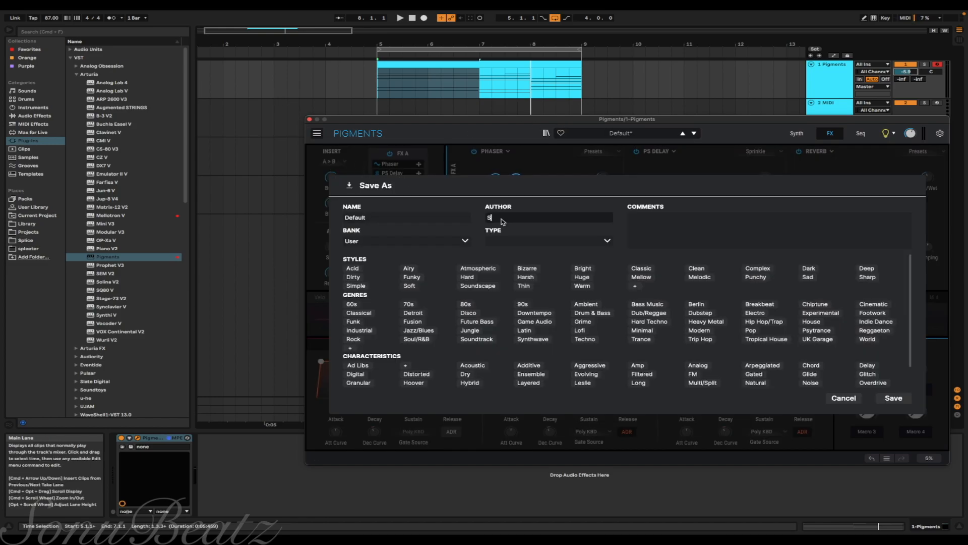
pyautogui.write('Sonu')
pyautogui.click(586, 244)
pyautogui.click(524, 252)
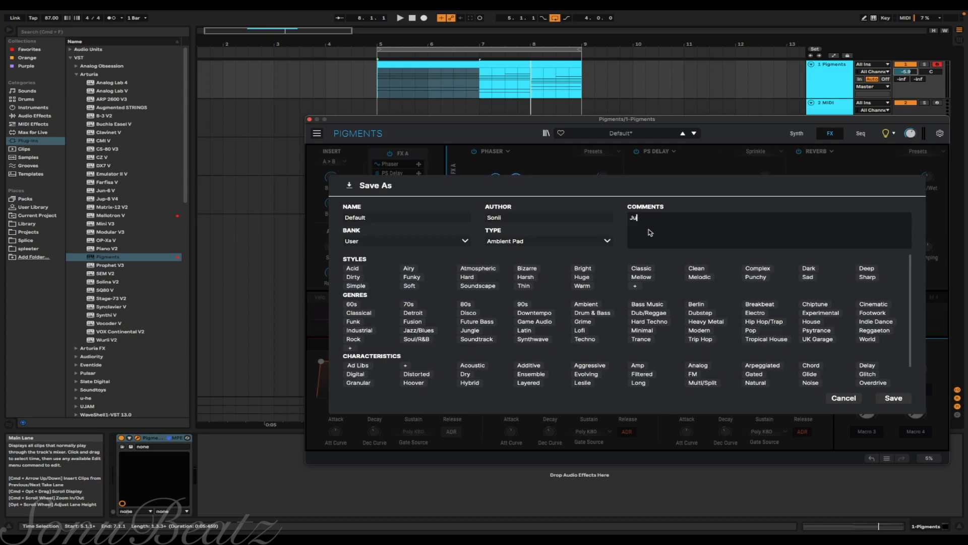
pyautogui.write('022')
# Step: Name the preset "PS Phase" and save it
pyautogui.click(404, 220)
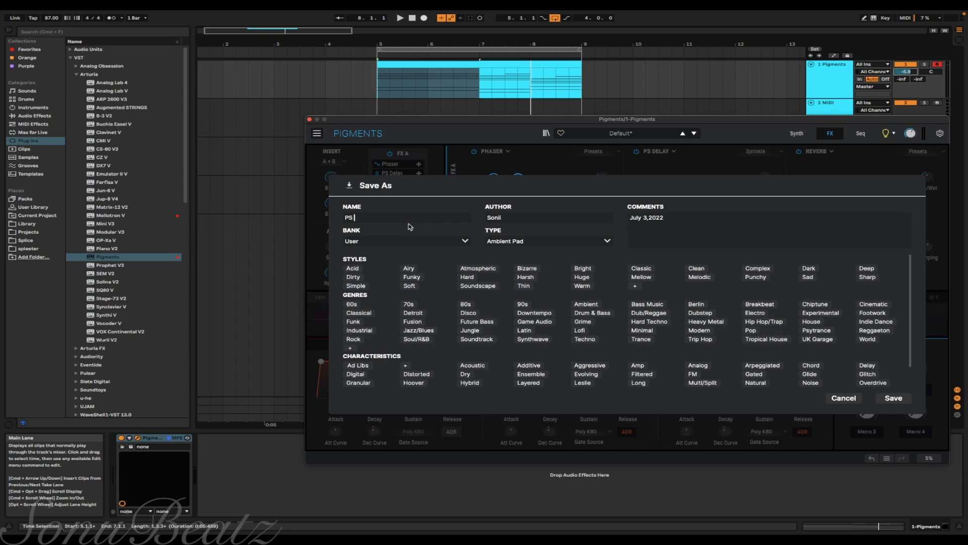
pyautogui.write('PS Phase')
pyautogui.press('Return')
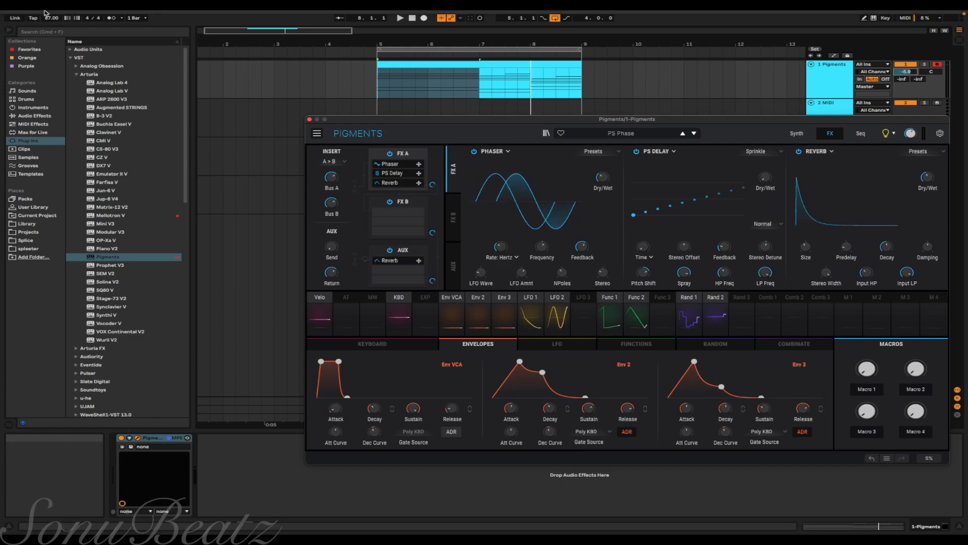
# Step: Place the playback start at bar 5 in the arrangement and play the clip with the finished patch
pyautogui.scroll(-3, 126, 206)
pyautogui.scroll(-20, 126, 205)
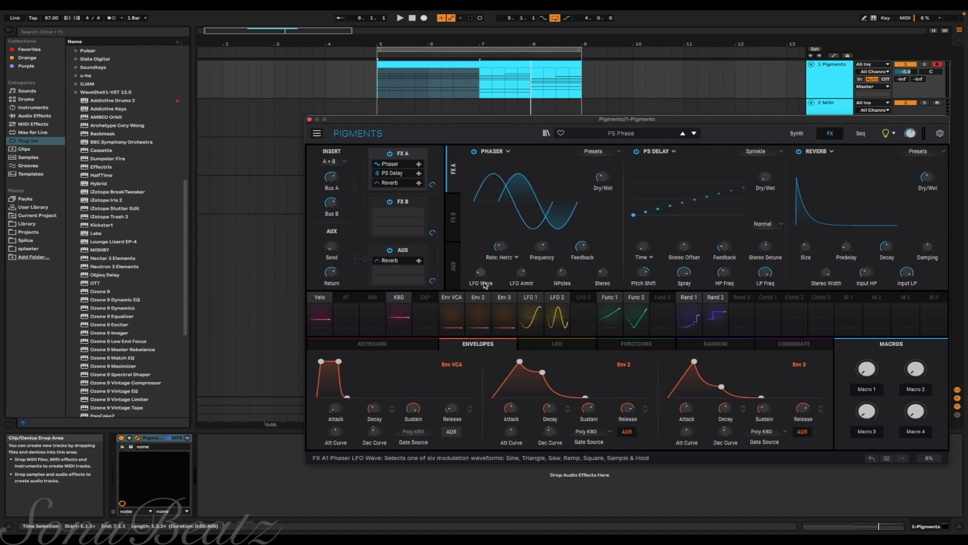
pyautogui.click(376, 93)
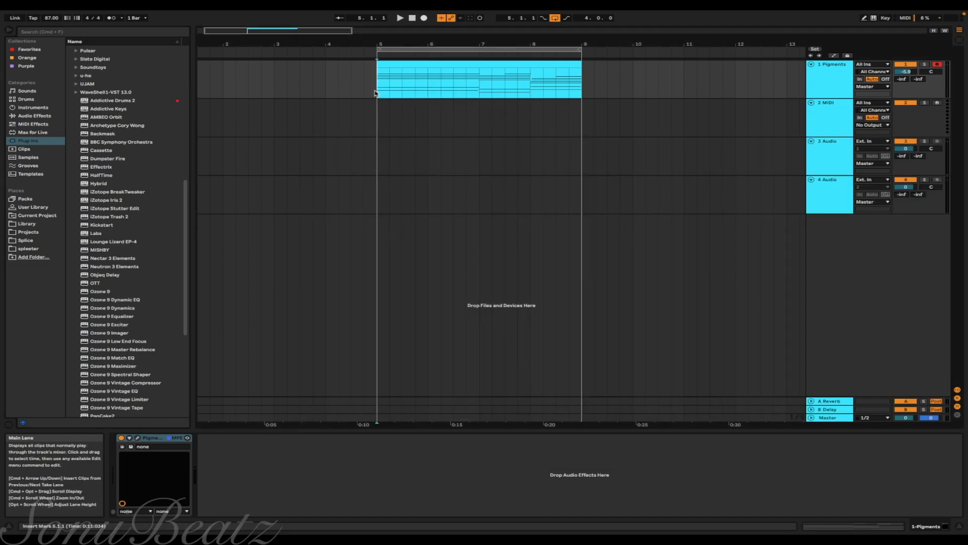
pyautogui.press('space')
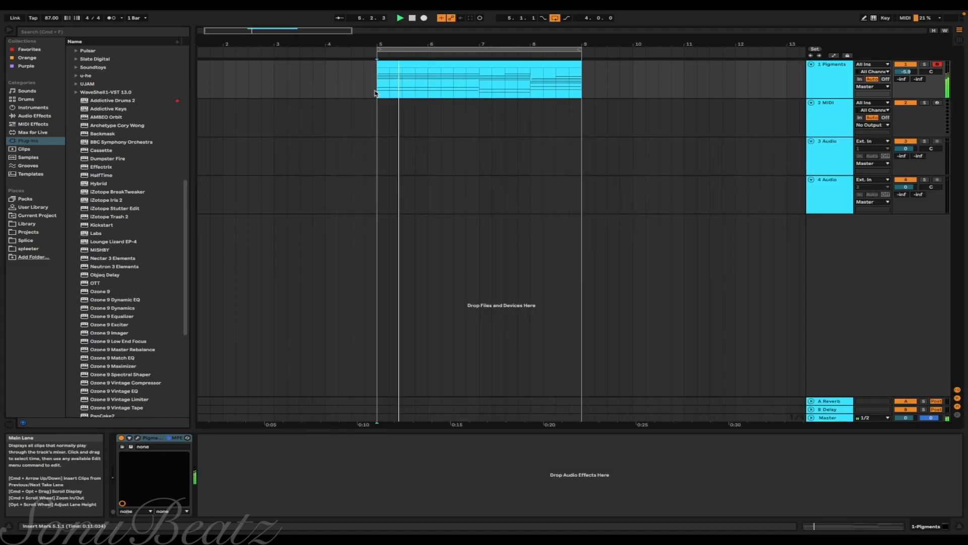